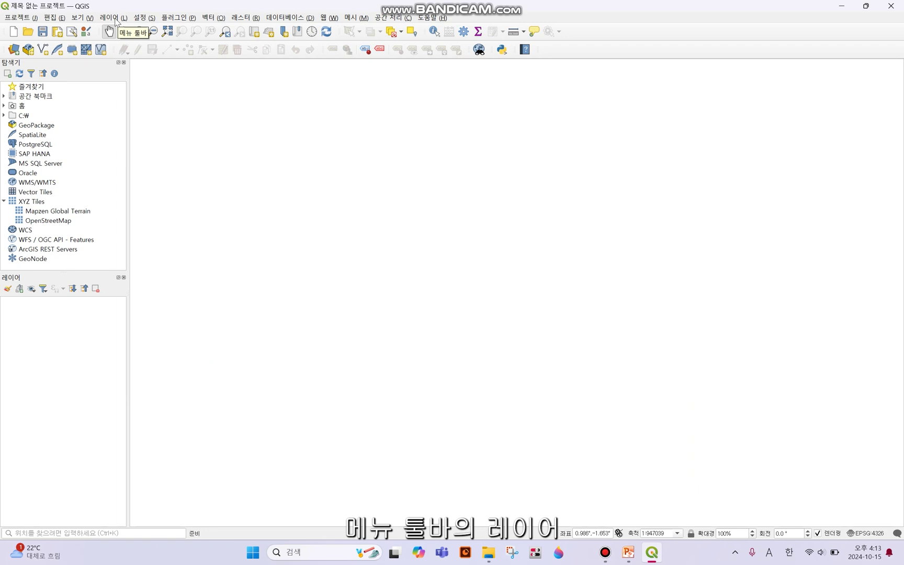
Step: Add the shapefile 시도.shp from the 시도-도형표현도 folder inside 기본지도(베이스맵) as a vector layer
left_click(116, 20)
mouse_move(116, 53)
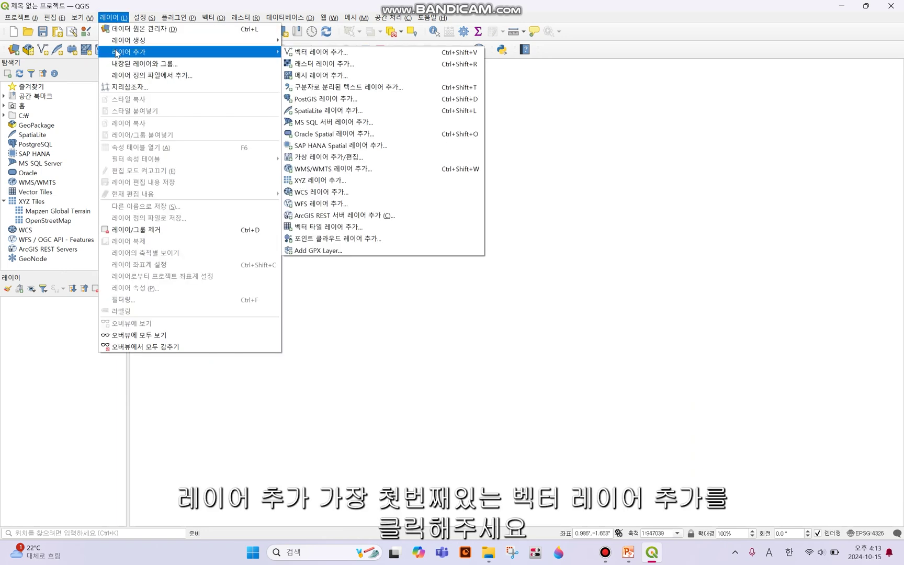
left_click(314, 53)
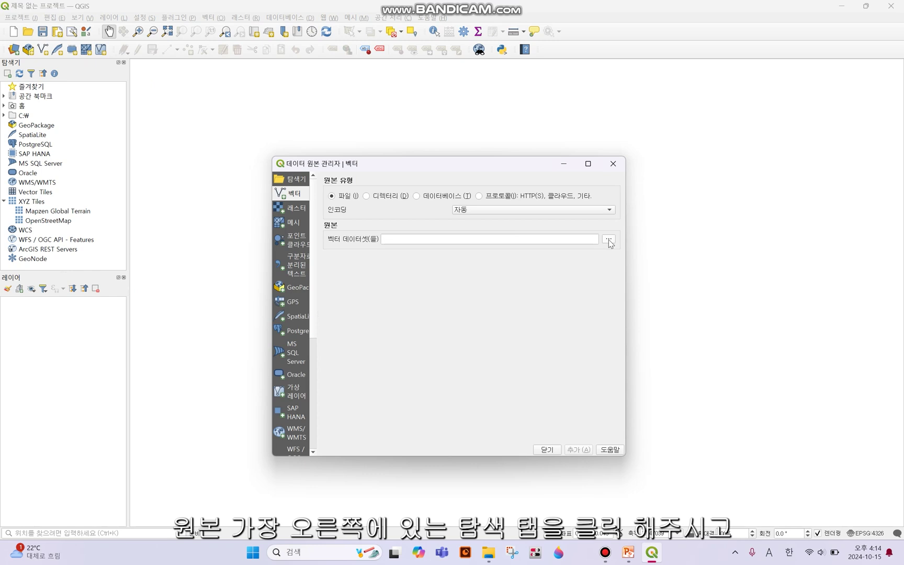
left_click(609, 240)
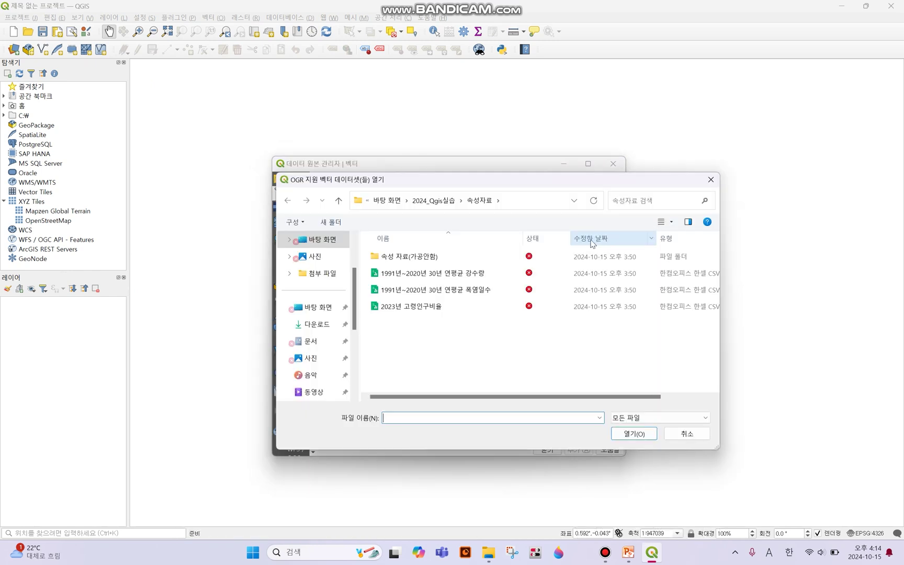
left_click(432, 204)
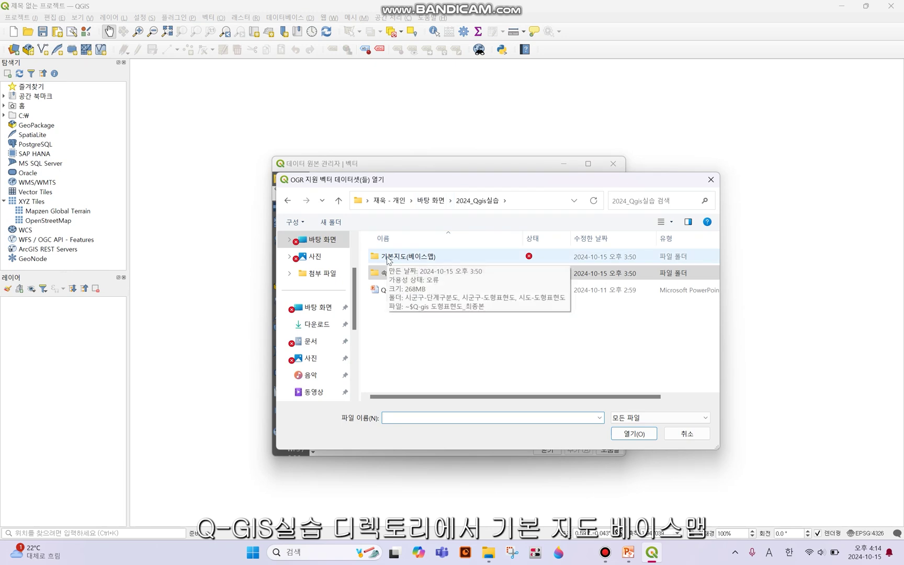
double_click(388, 261)
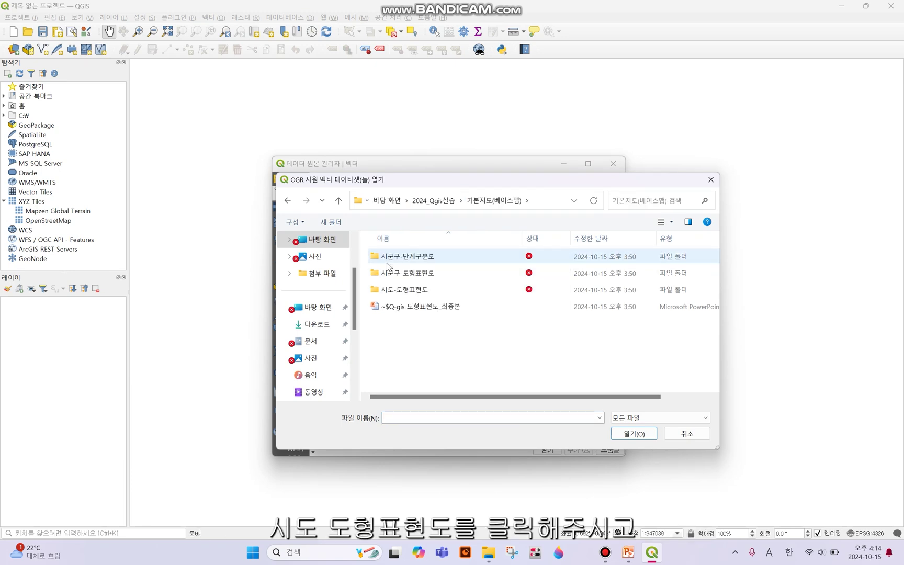
double_click(403, 291)
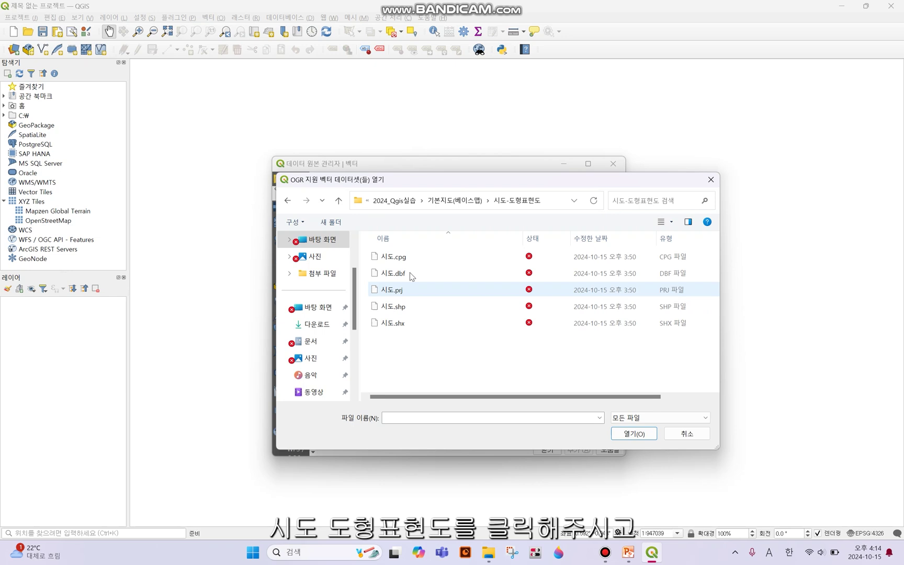
left_click(419, 306)
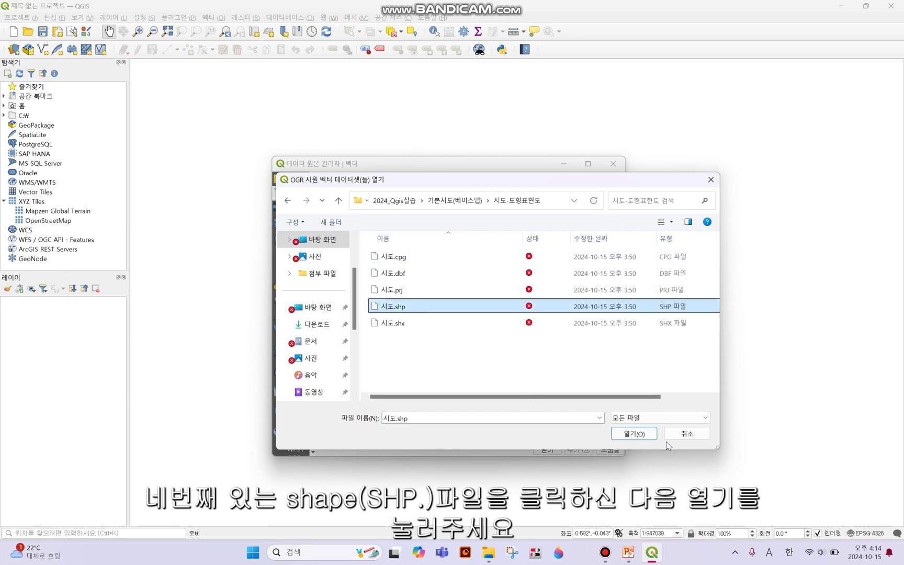
left_click(634, 434)
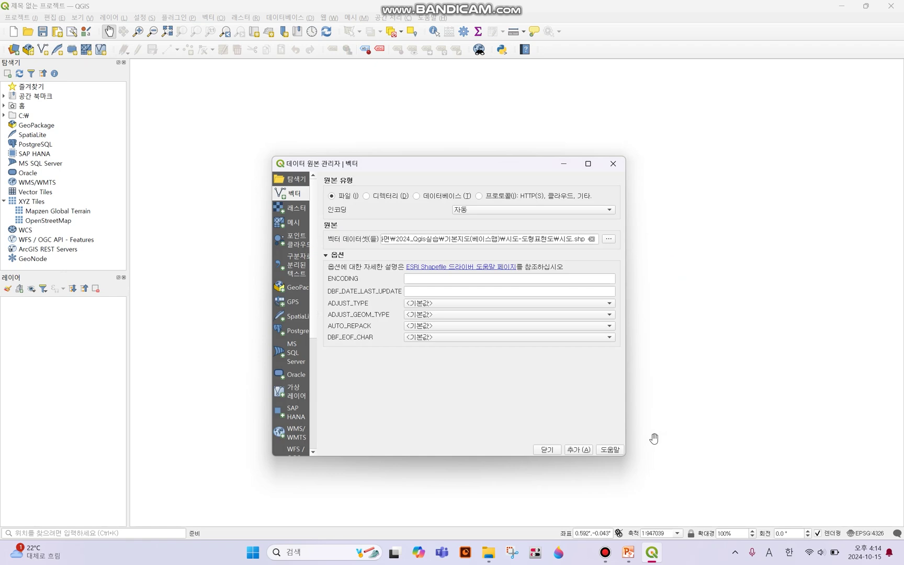
left_click(576, 450)
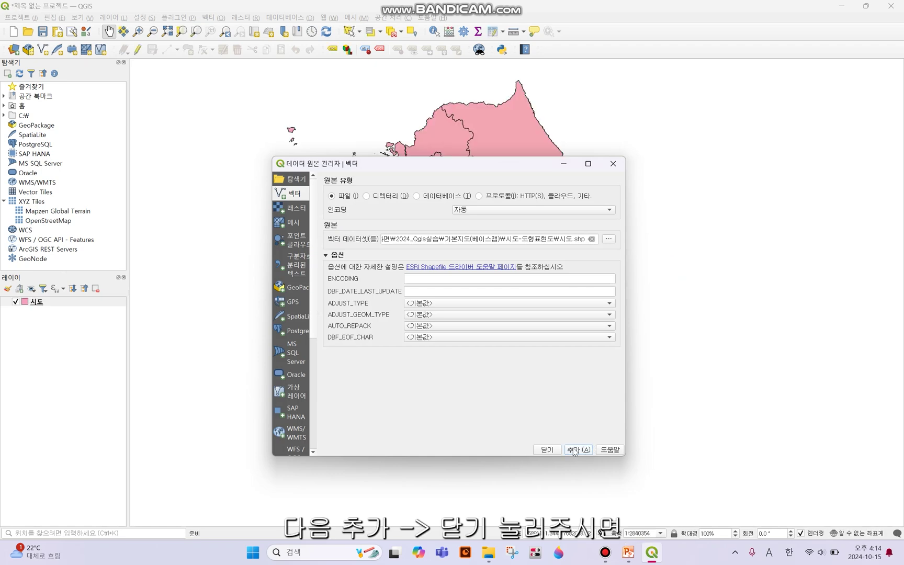
left_click(548, 450)
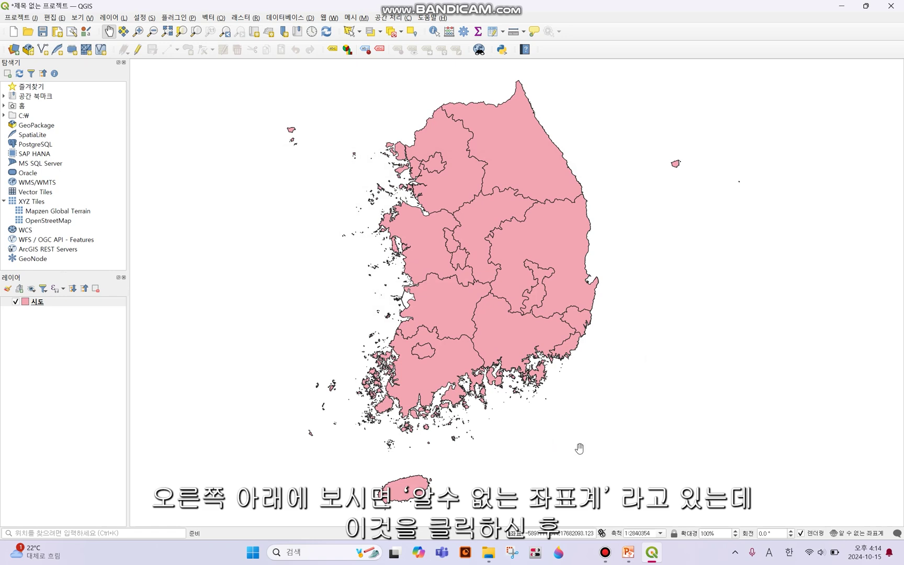
Step: Set the project coordinate system to EPSG:5179, Korea 2000 / Unified CS
left_click(859, 534)
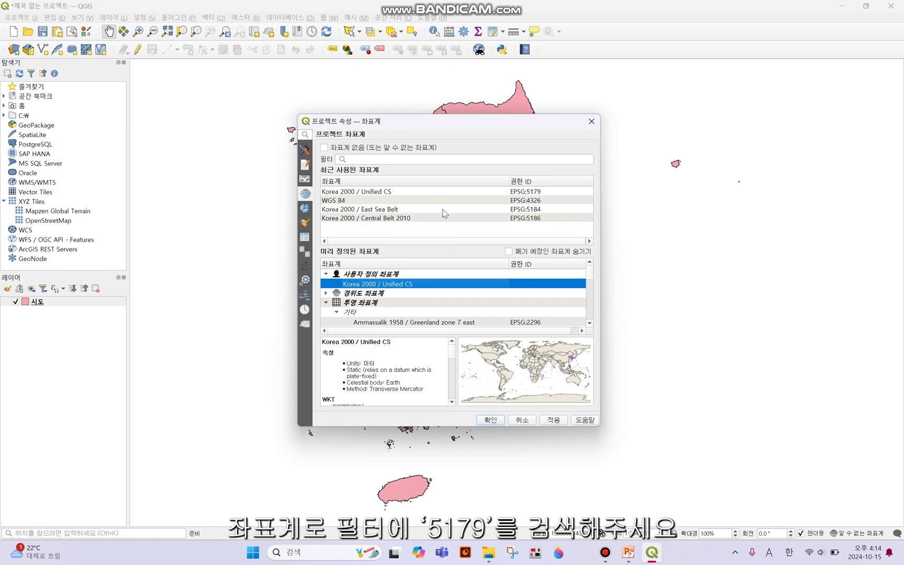
left_click(445, 158)
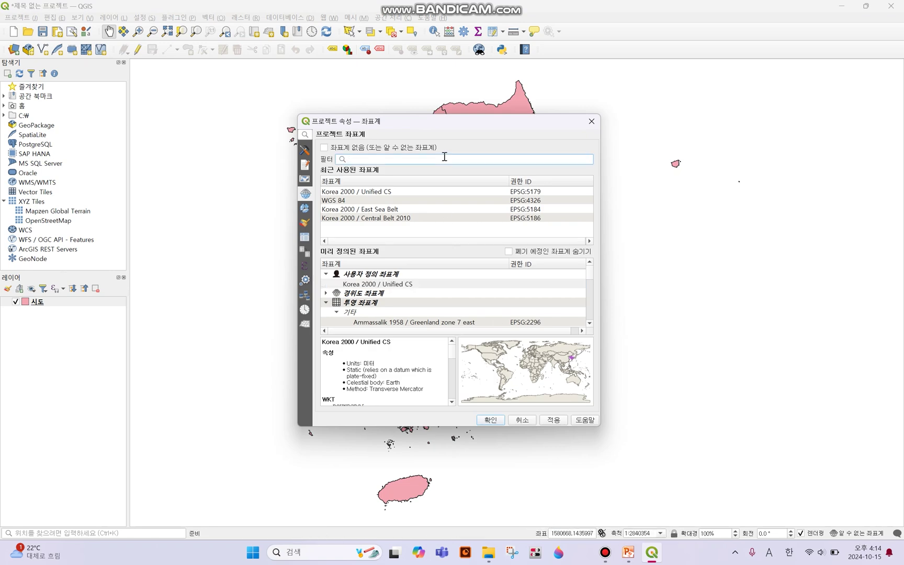
type("5179")
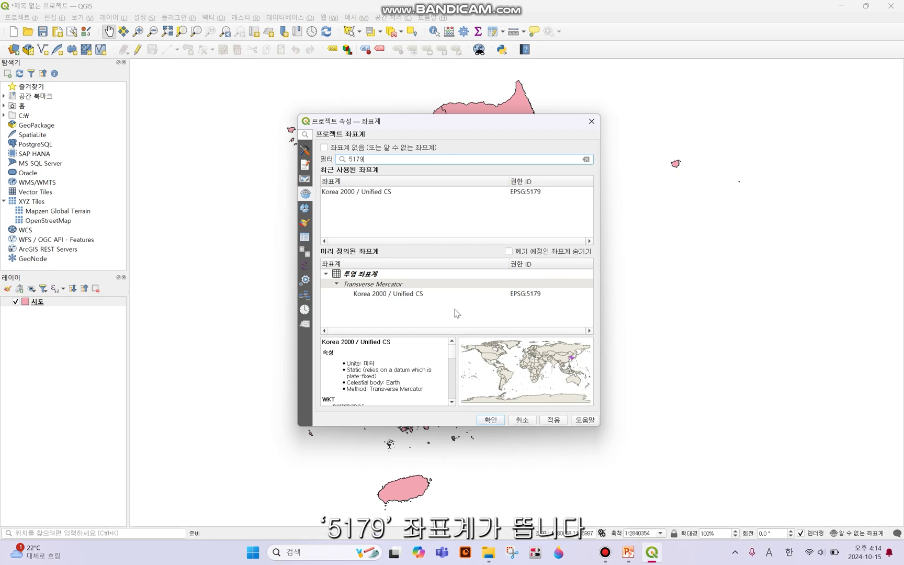
left_click(377, 298)
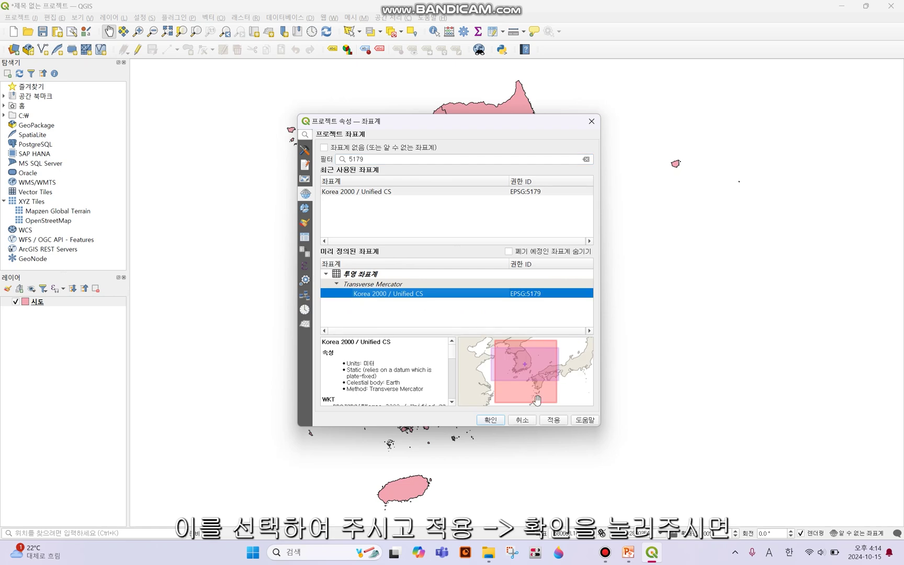
left_click(555, 421)
left_click(492, 421)
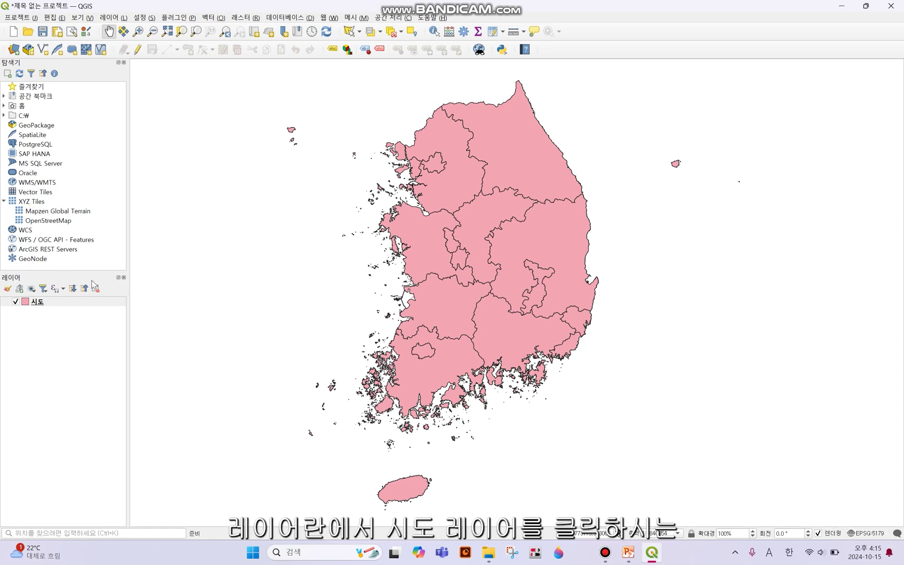
Step: Assign the EPSG:5179 coordinate system to the 시도 layer
right_click(55, 302)
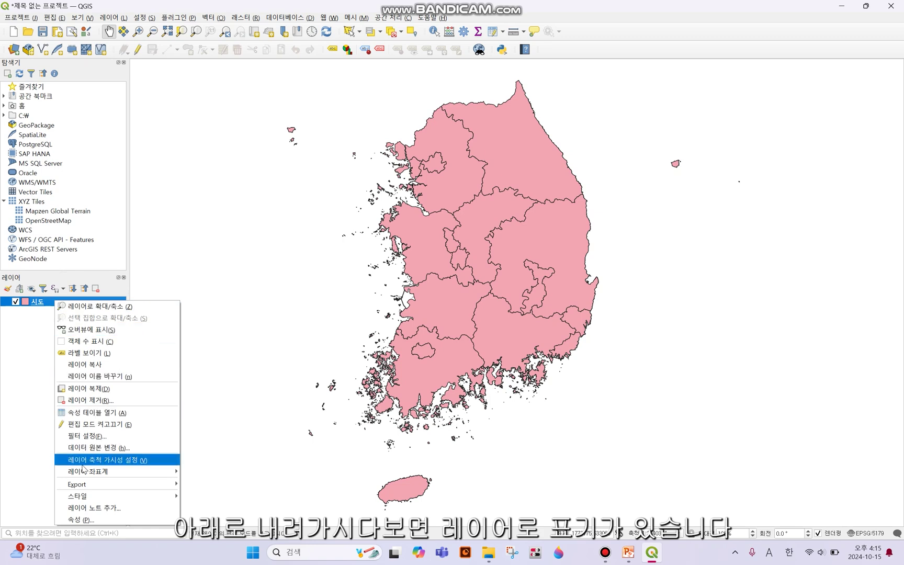
mouse_move(89, 472)
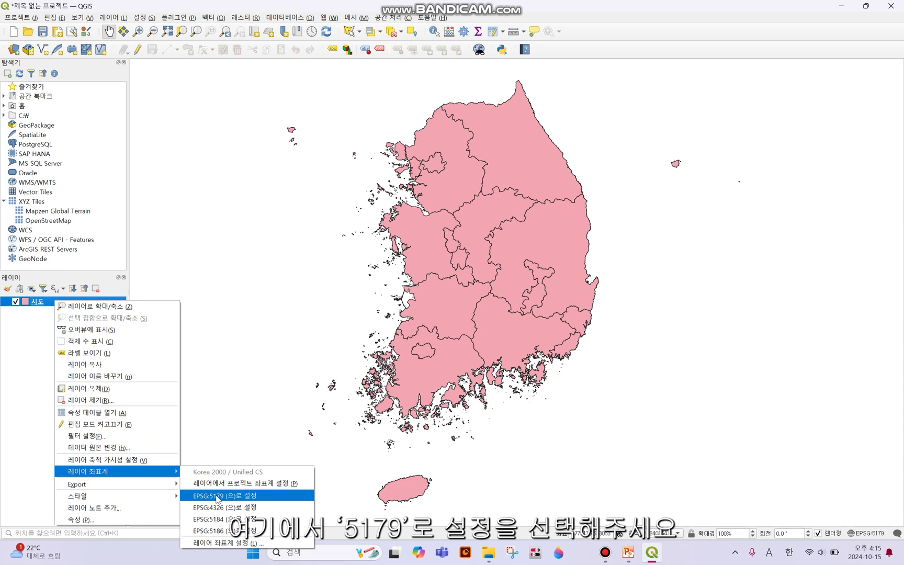
left_click(218, 498)
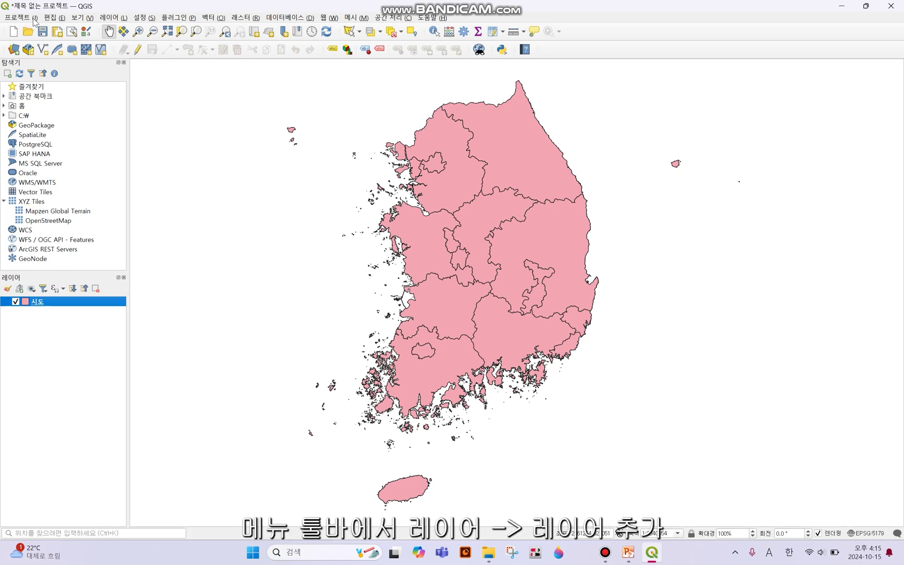
Step: Load the CSV file 1991년~2020년 30년 연평균 폭염일수 from the 속성자료 folder as the source of a new delimited text layer
left_click(117, 17)
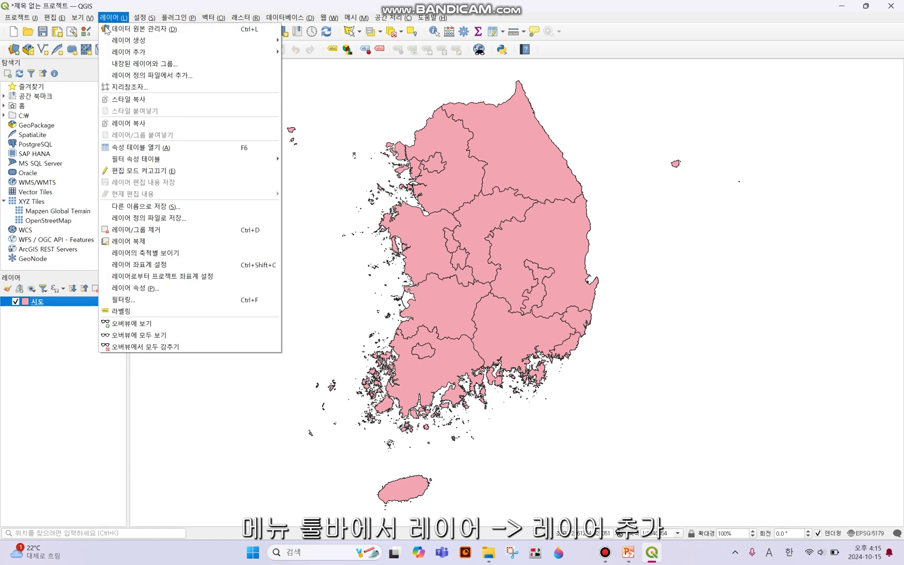
mouse_move(109, 55)
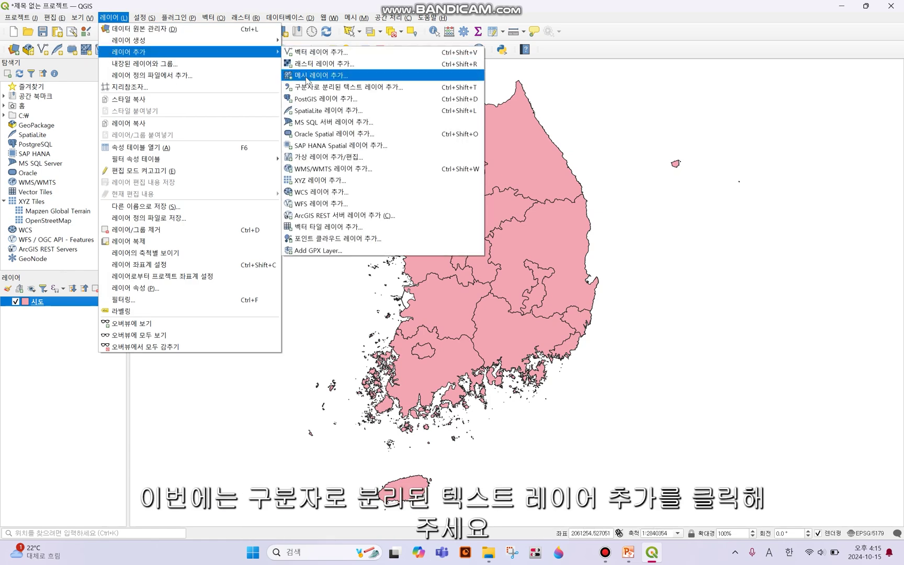
left_click(306, 94)
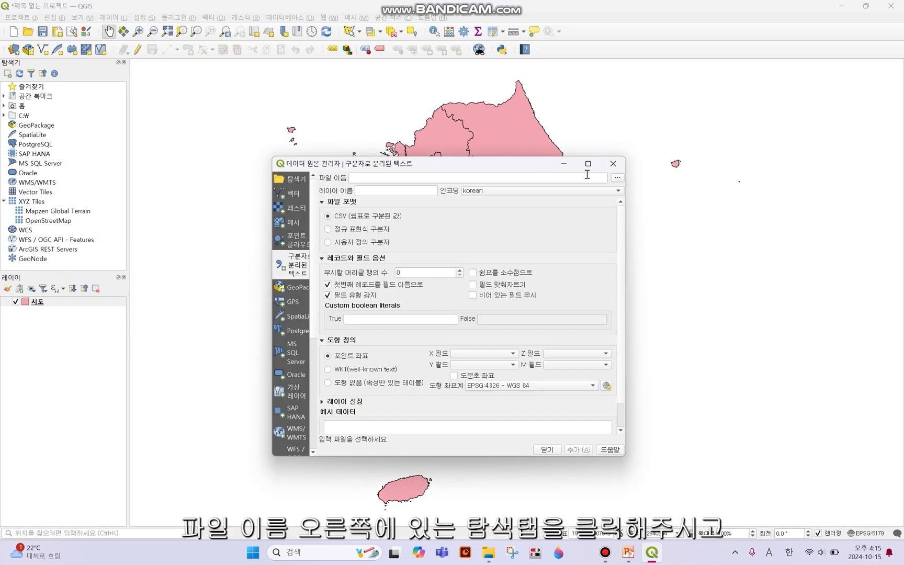
left_click(618, 178)
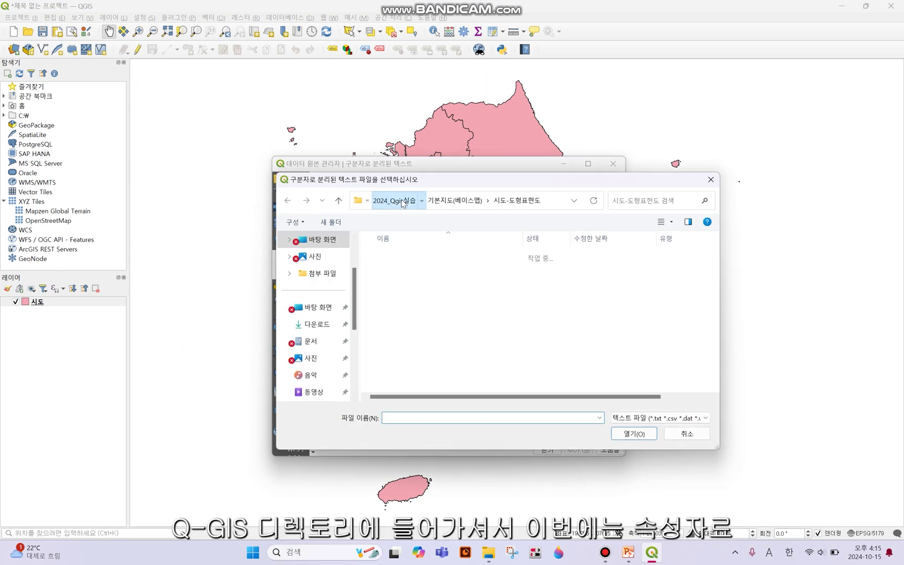
left_click(394, 200)
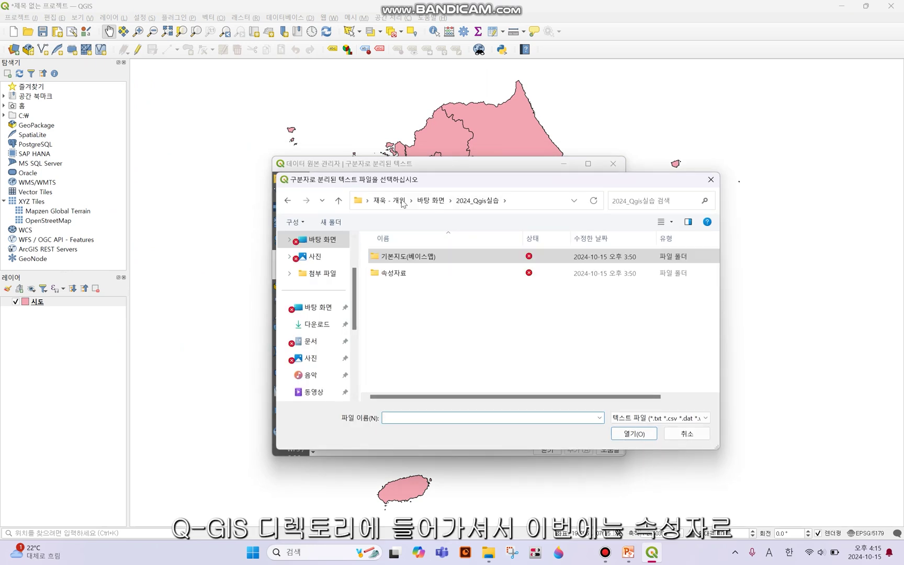
left_click(428, 275)
double_click(428, 275)
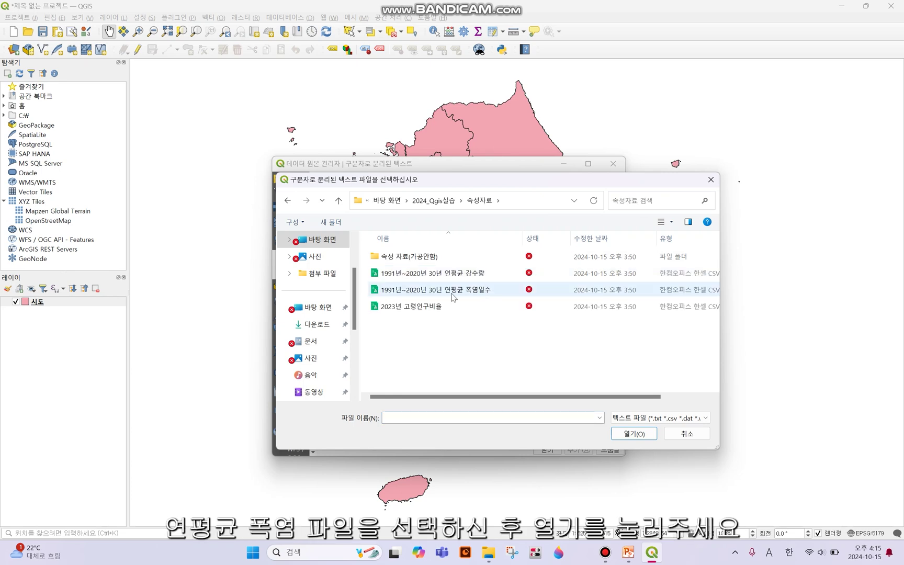
left_click(488, 295)
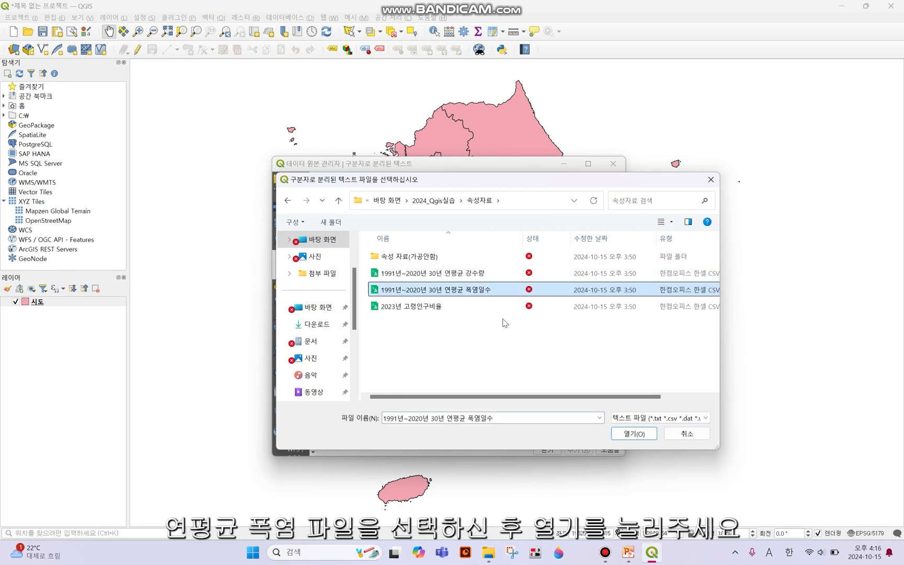
left_click(634, 434)
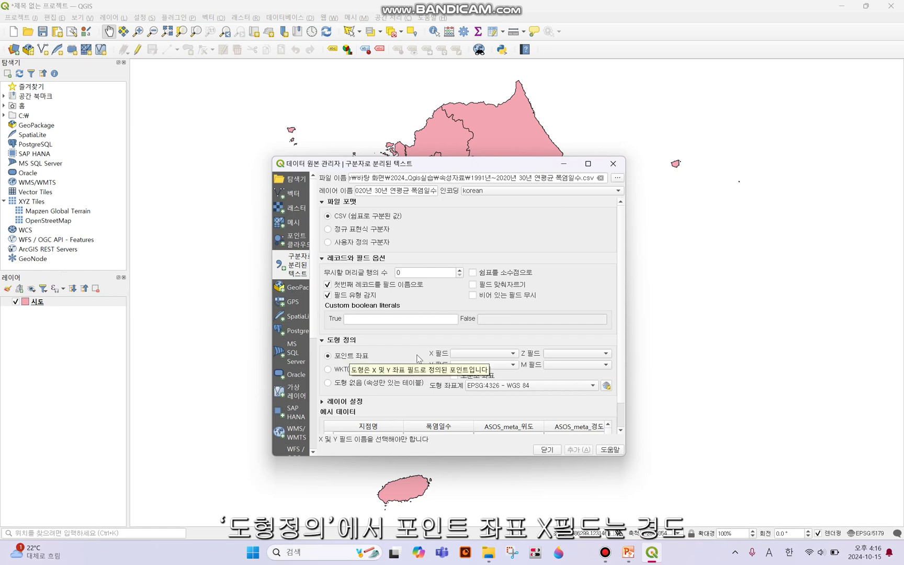
Step: Define the point coordinates with ASOS_meta_경도 as X field and ASOS_meta_위도 as Y field, and add the heatwave-days layer to the map
left_click(477, 353)
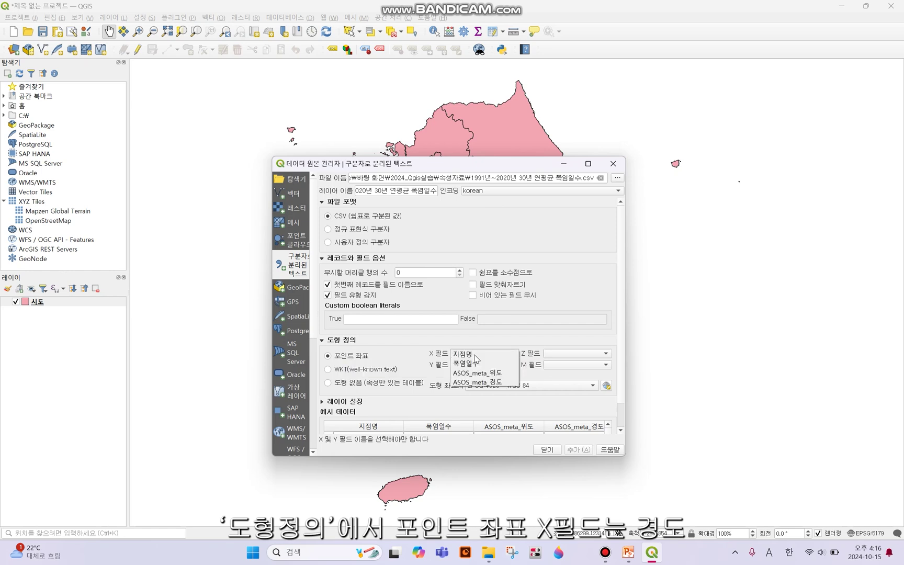
left_click(484, 383)
left_click(455, 365)
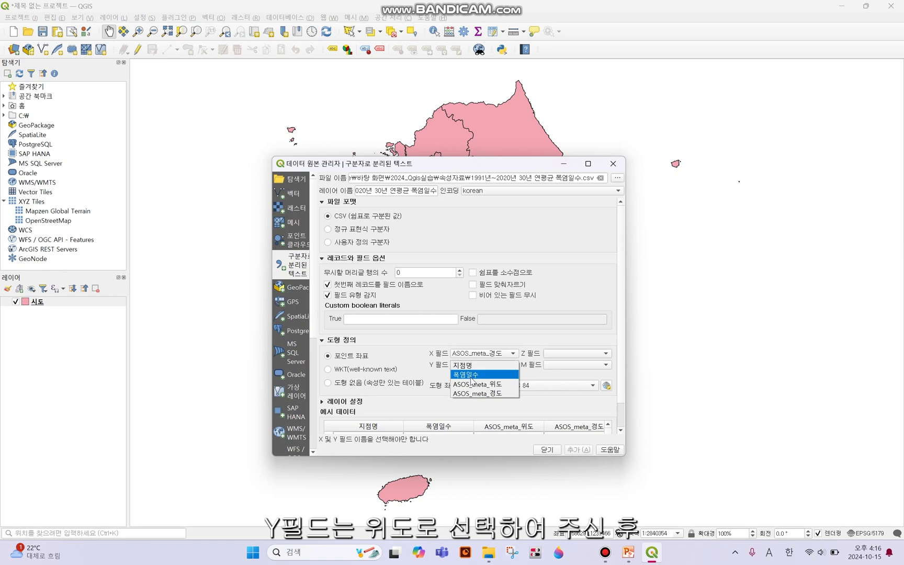
left_click(472, 385)
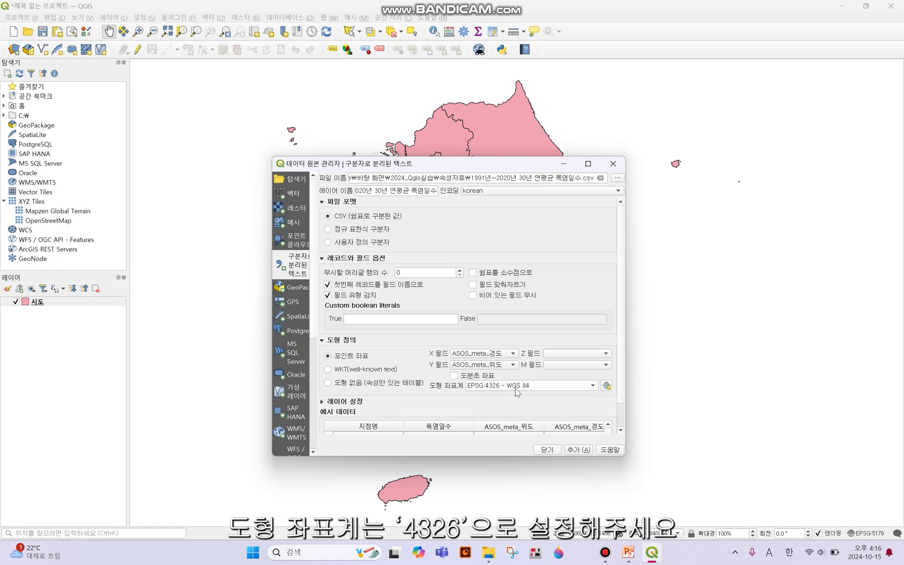
scroll(608, 397, "down", 2)
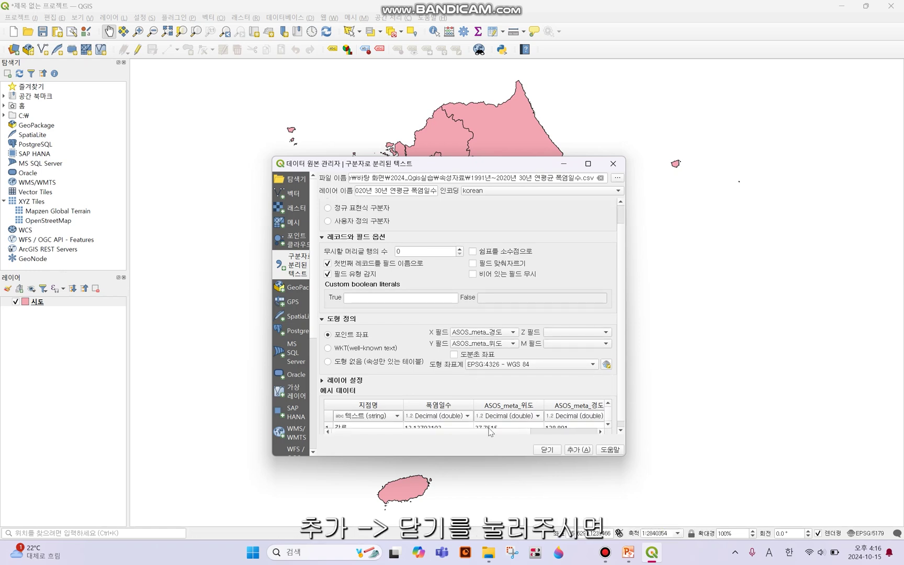
left_click(567, 450)
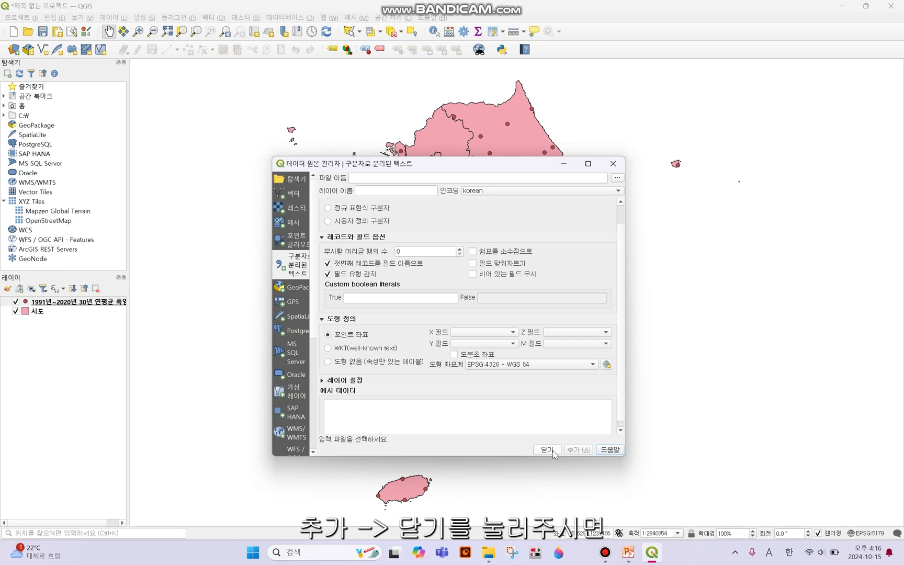
left_click(550, 450)
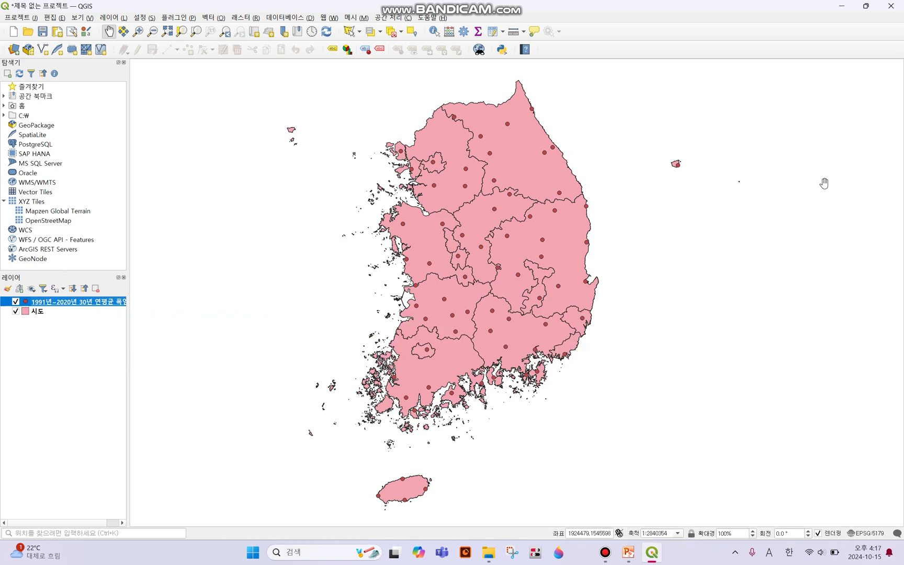
Step: Switch the heatwave-days layer's symbology to graduated (단계 구분), using the 폭염일수 field as its value
right_click(86, 305)
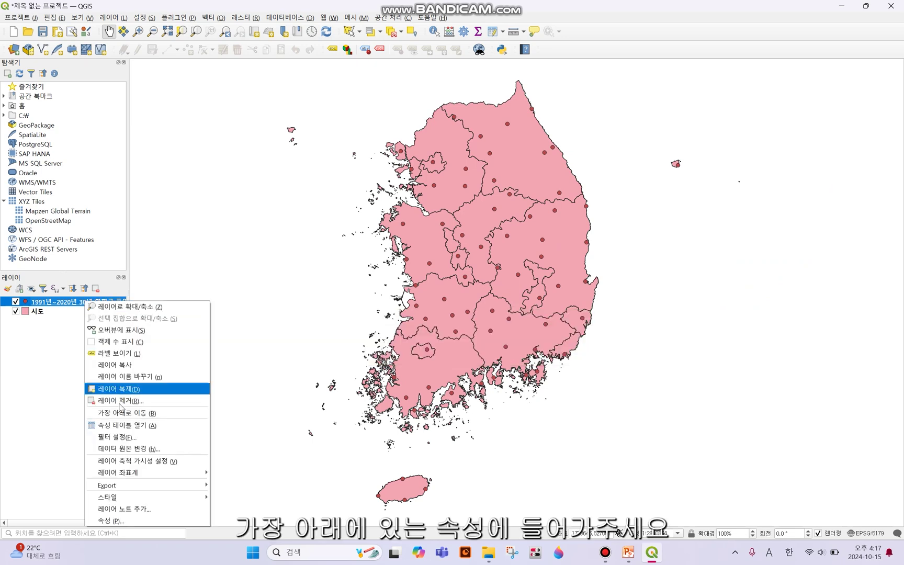
left_click(120, 521)
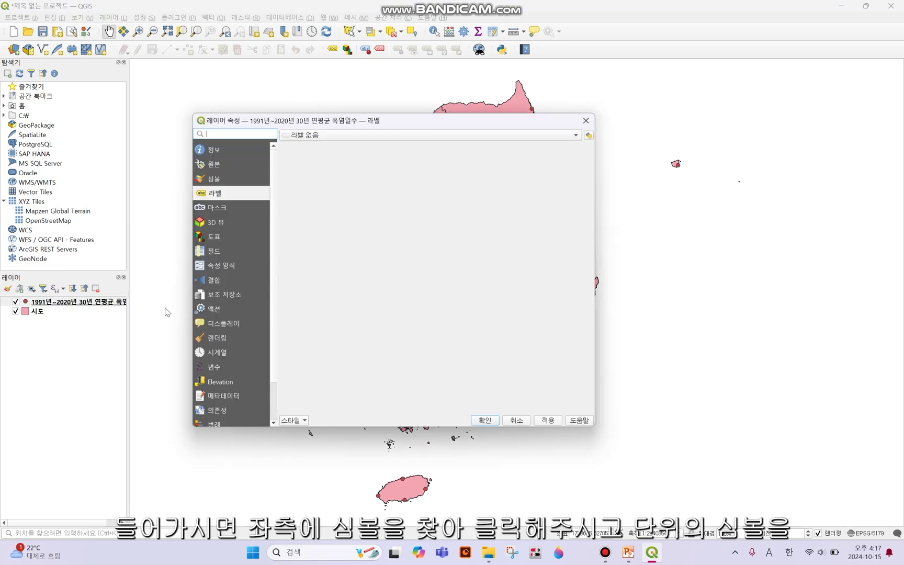
left_click(231, 181)
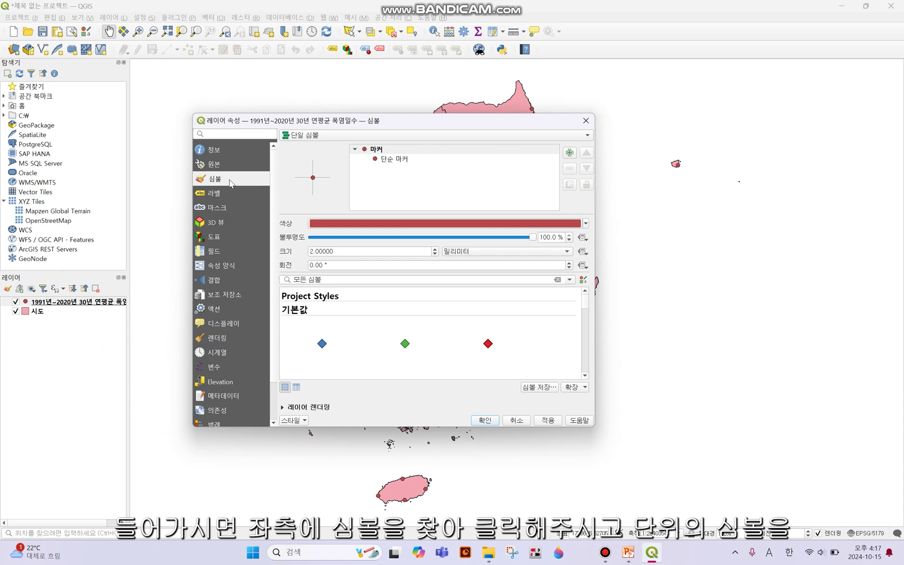
left_click(288, 137)
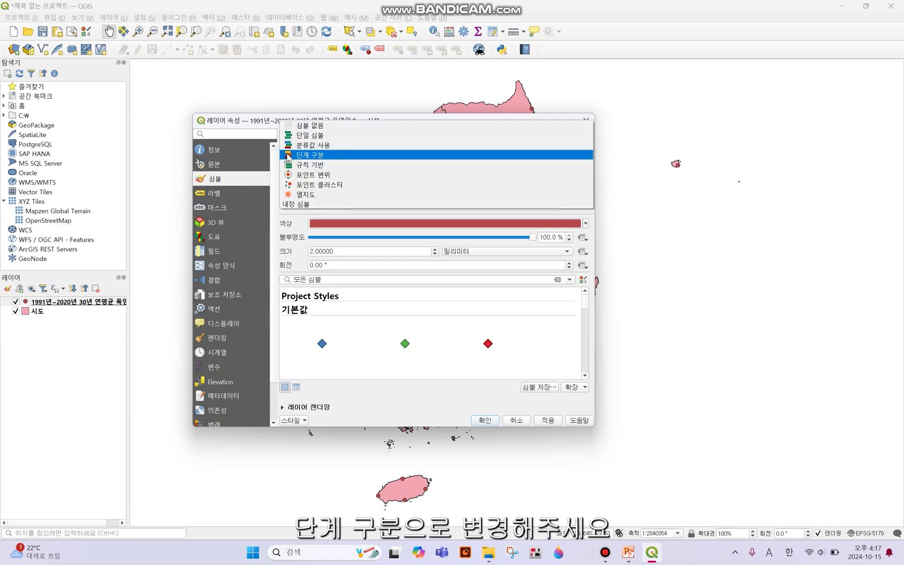
left_click(288, 156)
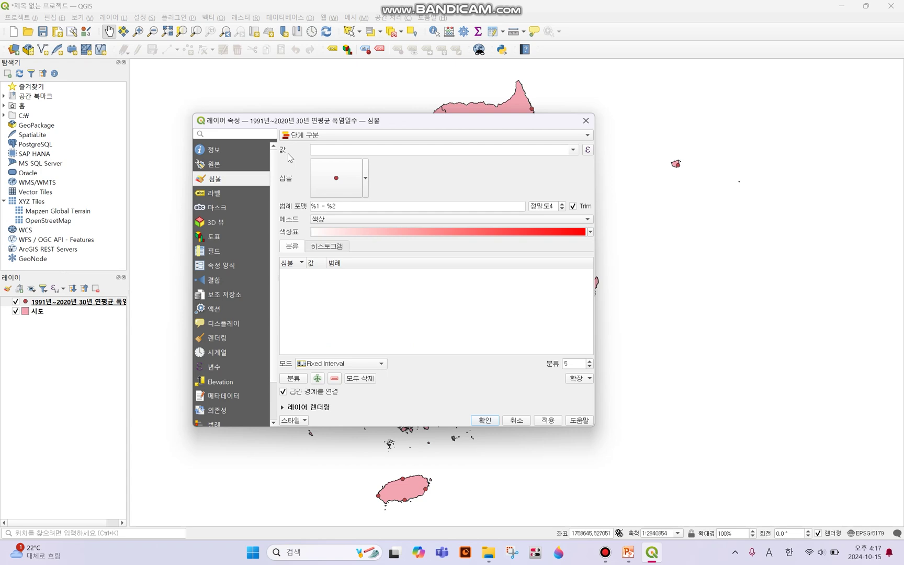
left_click(574, 150)
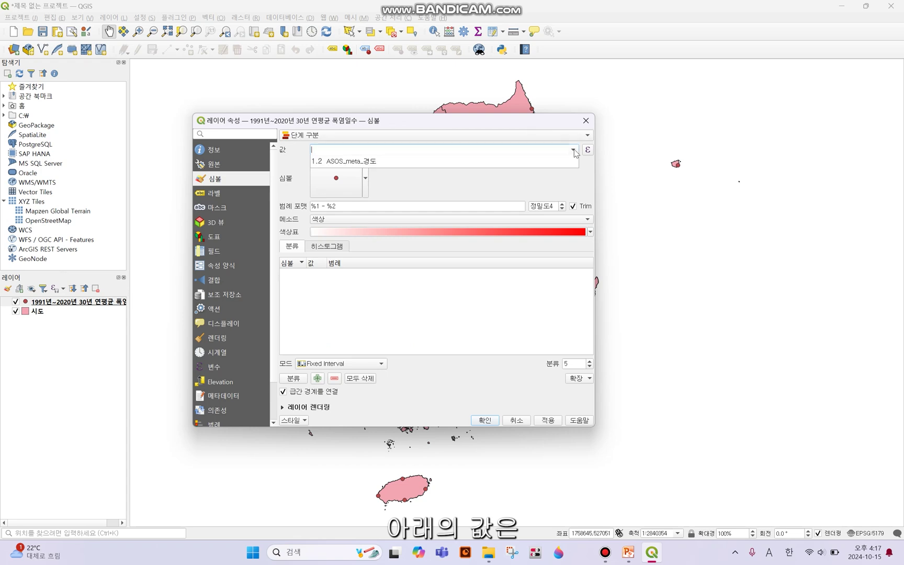
left_click(336, 162)
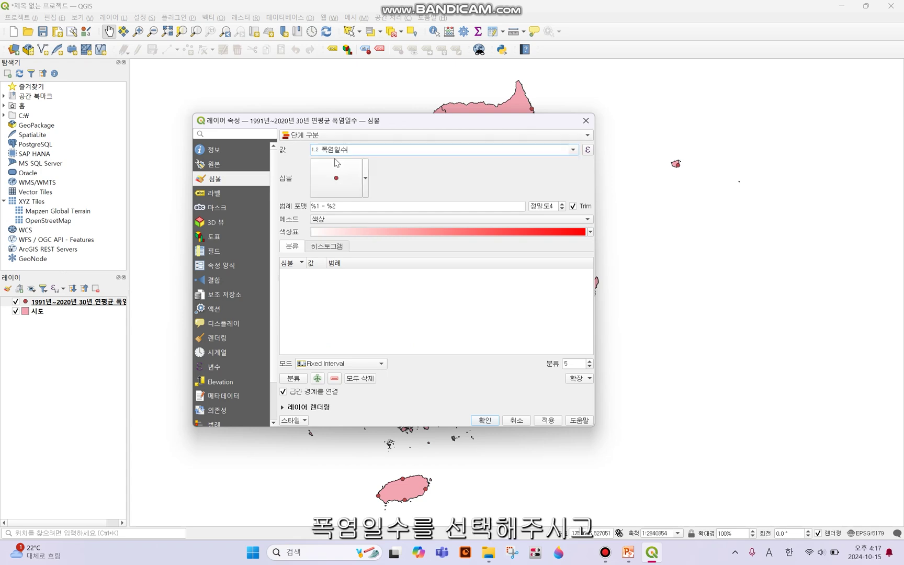
Step: Set the graduated symbology method to size (크기), ranging from 4 to 15 millimetres
left_click(314, 220)
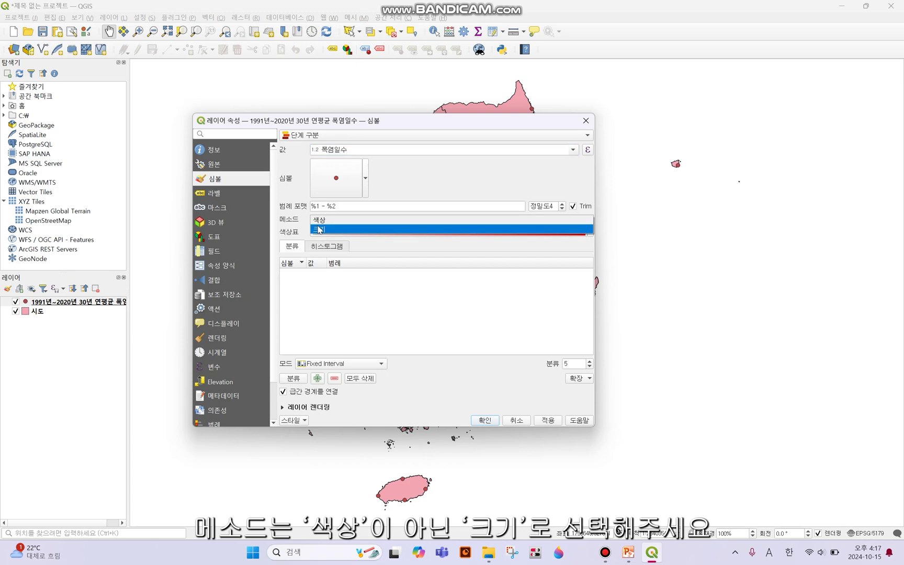
left_click(318, 230)
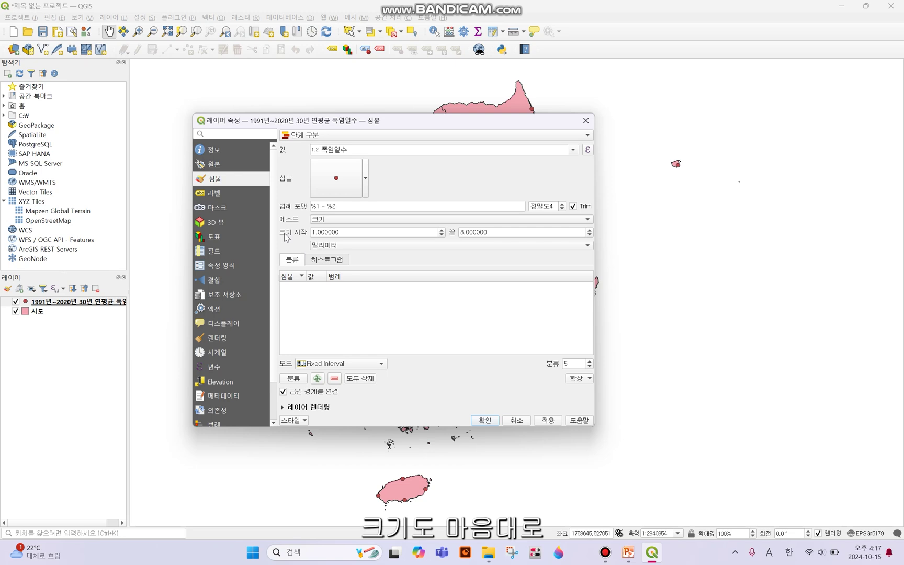
left_click(316, 232)
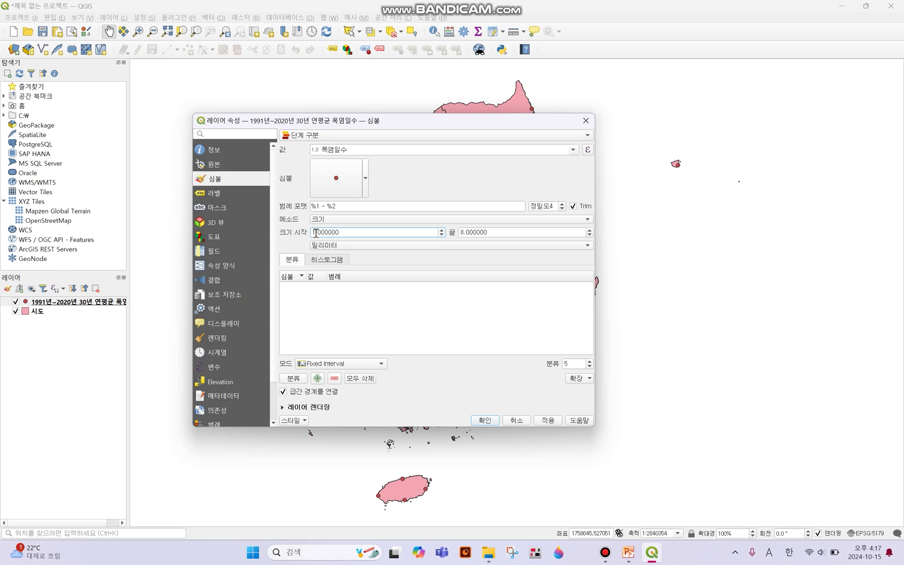
key("BackSpace")
type("4")
left_click(462, 232)
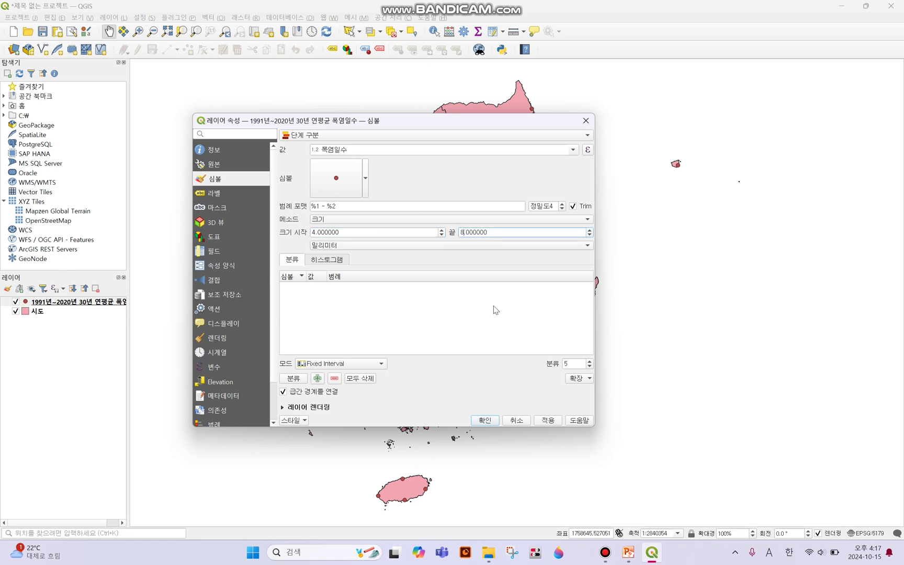
key("BackSpace")
type("15")
left_click(481, 267)
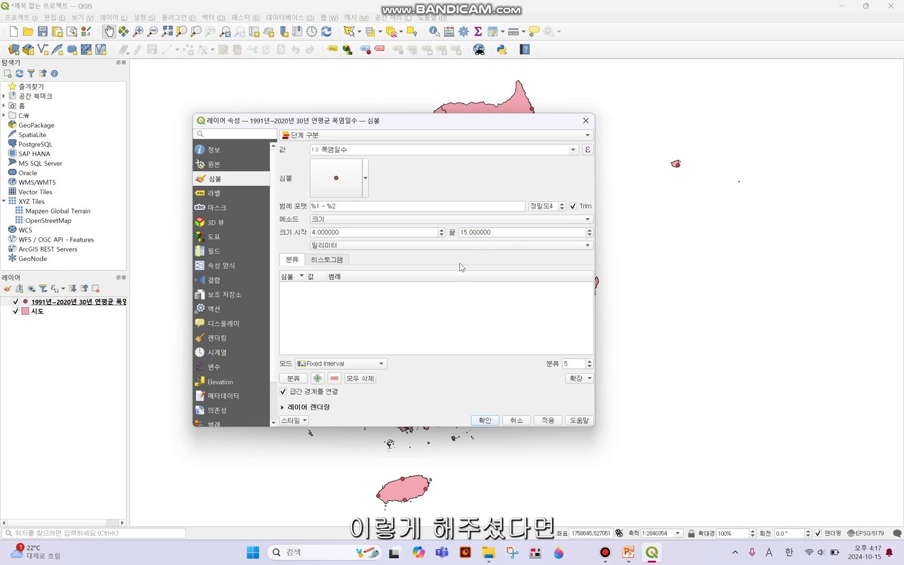
Step: Classify the values into 7 classes with natural breaks (Jenks), and load the values into the histogram to review the class breaks
left_click(339, 363)
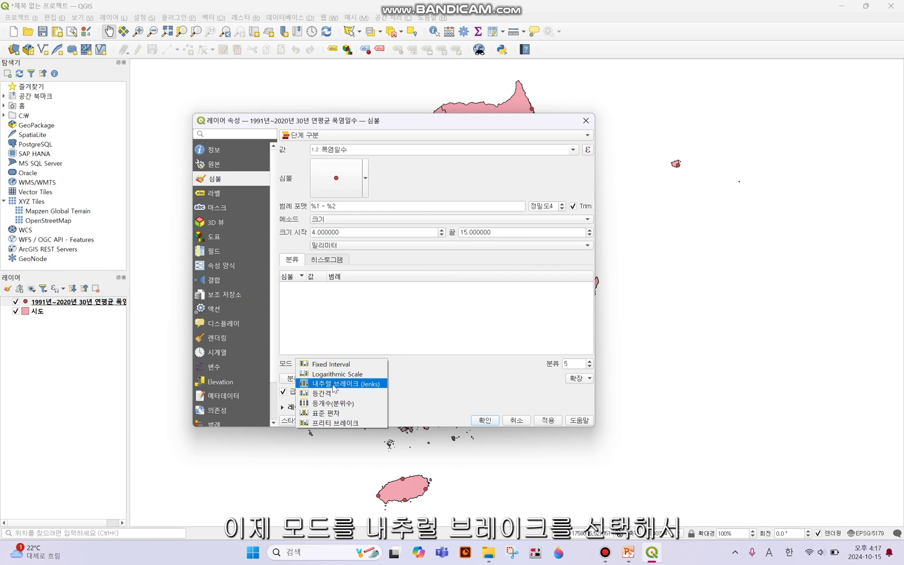
left_click(334, 386)
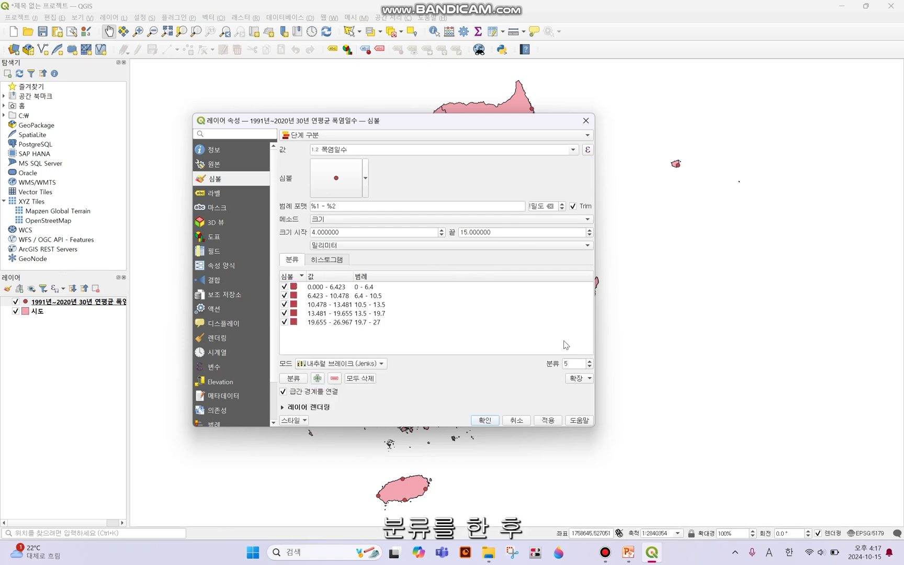
left_click(590, 361)
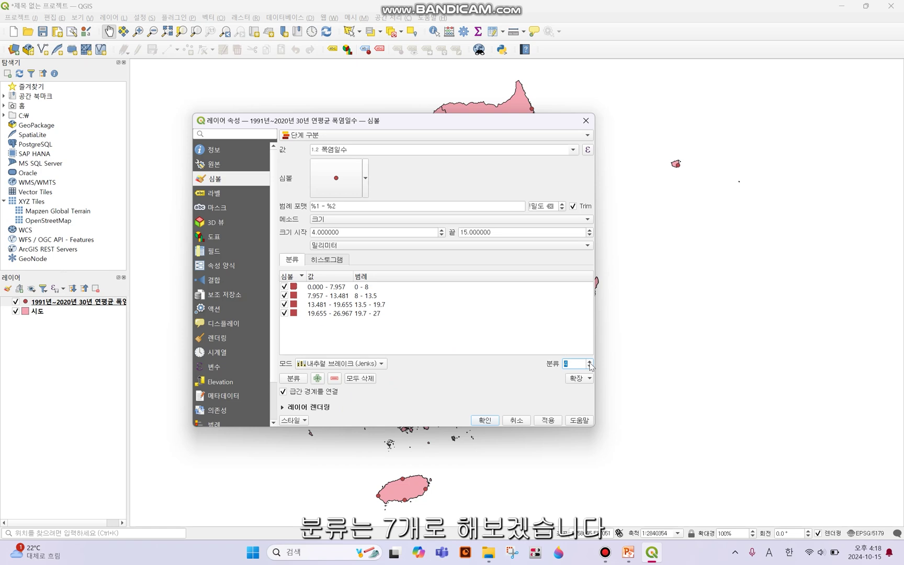
left_click(589, 362)
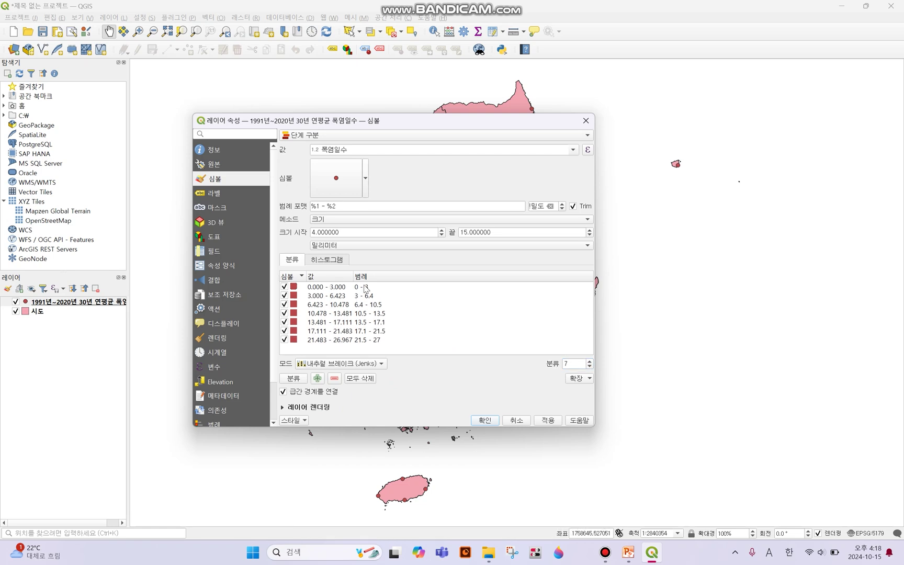
left_click(343, 261)
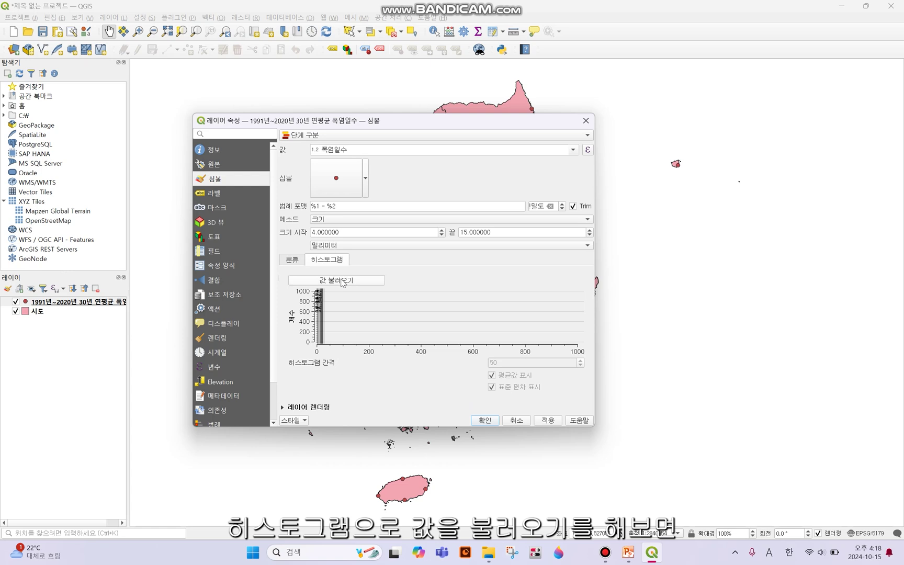
left_click(342, 281)
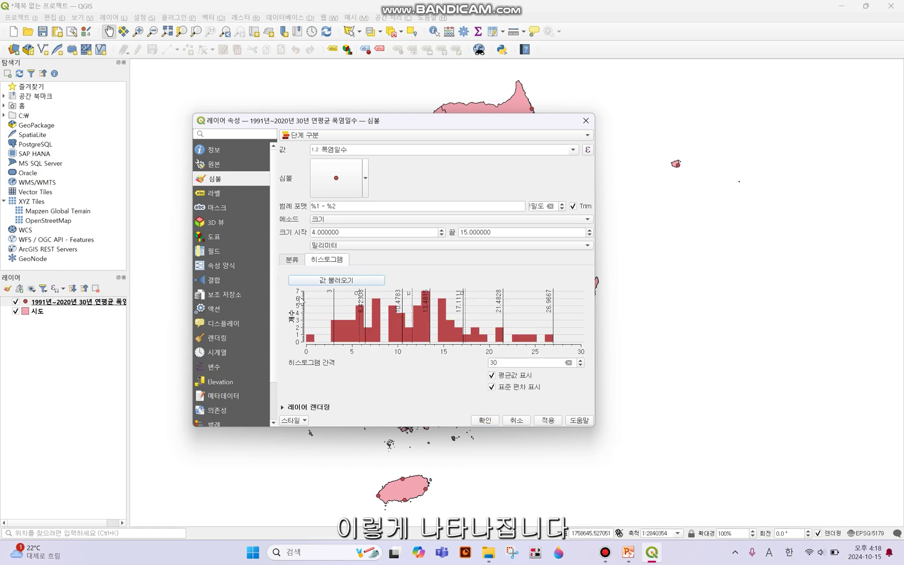
left_click(294, 259)
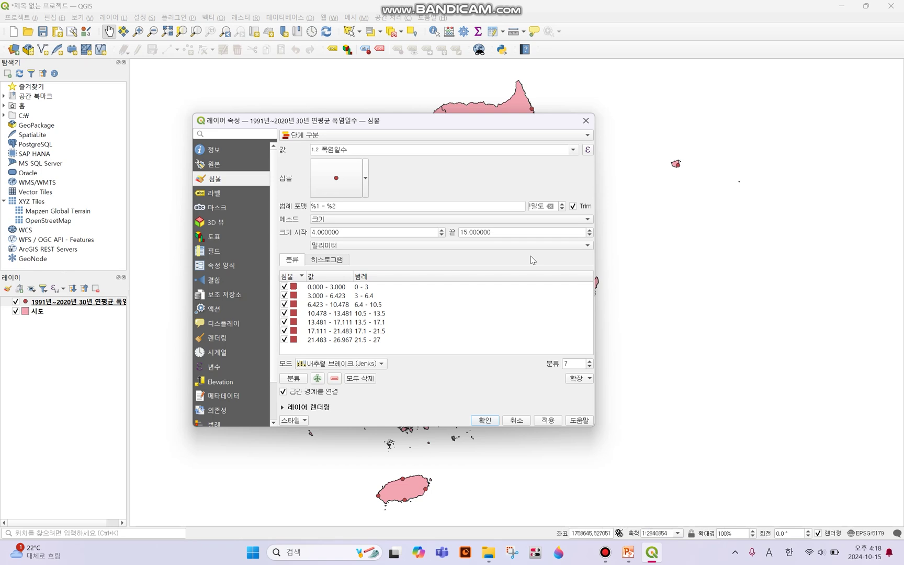
Step: Change the marker symbol's colour to bright red and reduce its opacity to about 88.3%
left_click(339, 182)
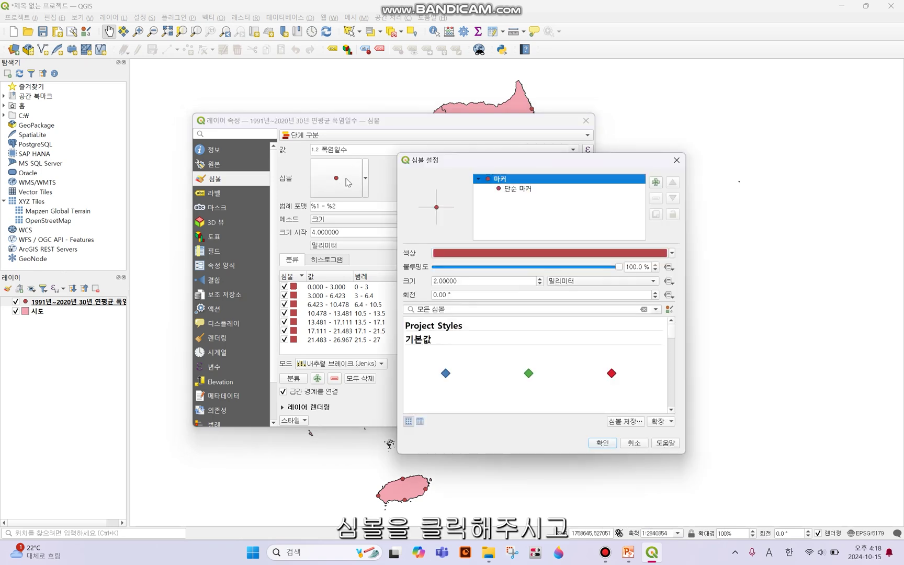
left_click(672, 254)
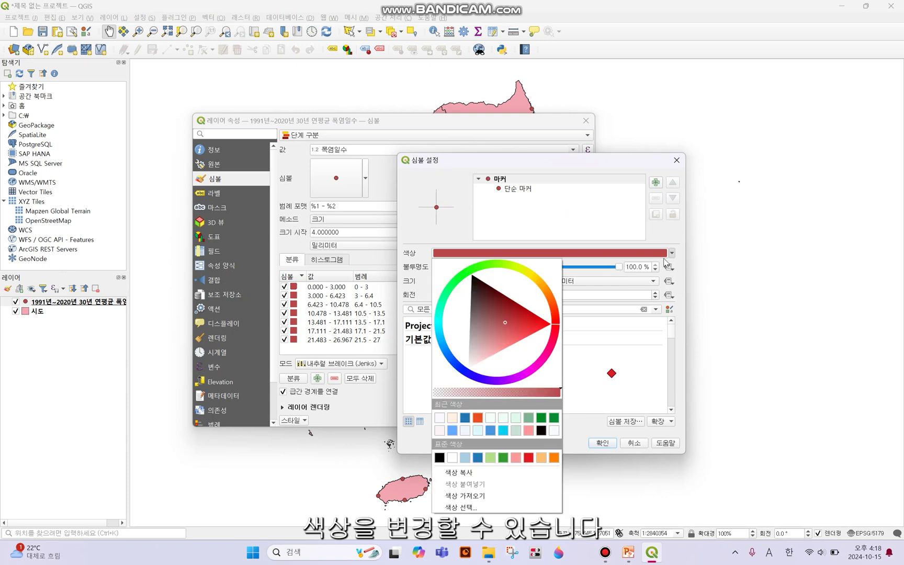
left_click(501, 321)
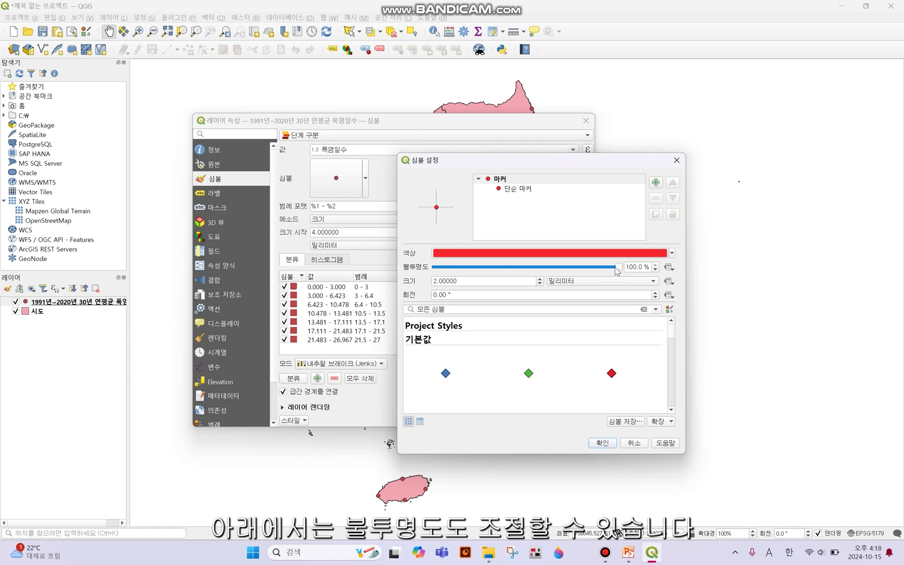
left_click_drag(618, 268, 597, 269)
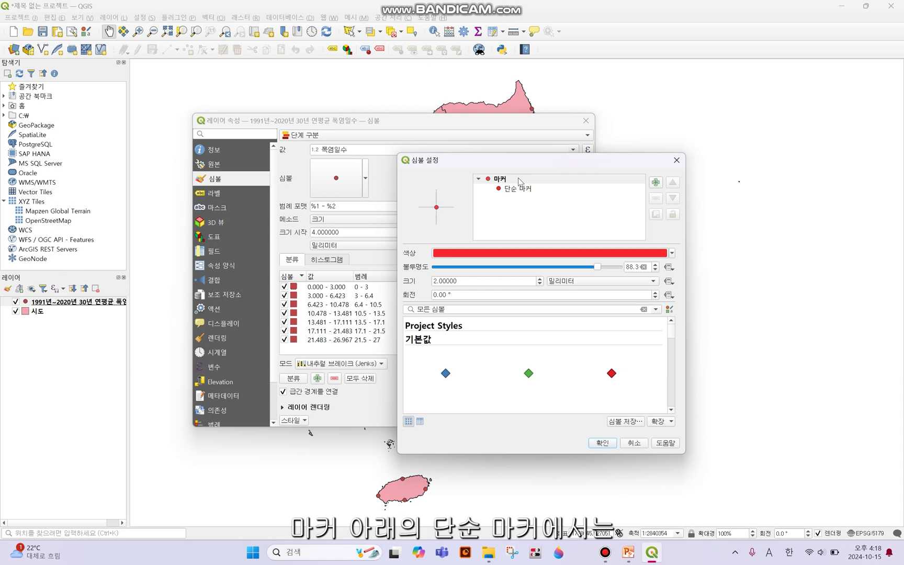
Step: Set the simple marker's stroke style to no pen (펜 없음) and accept the symbol settings
left_click(534, 189)
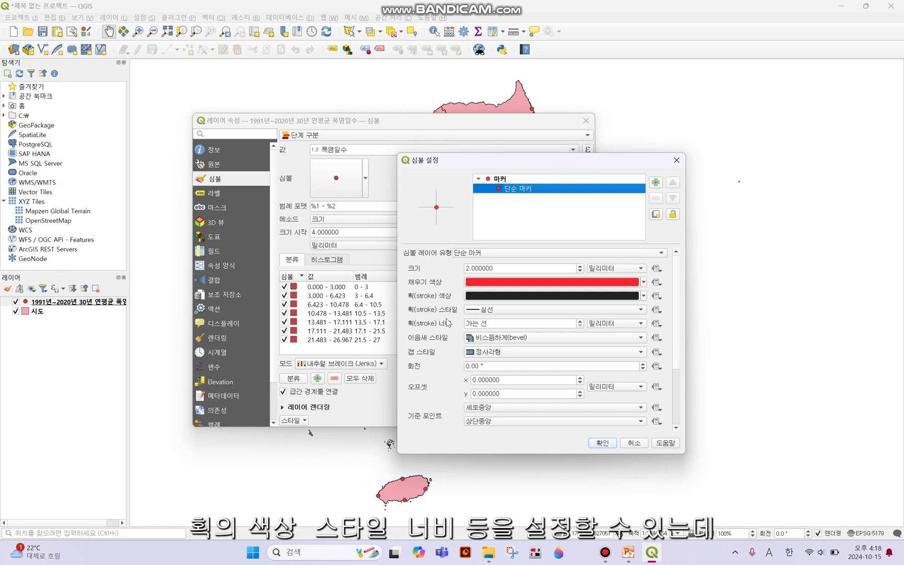
left_click(481, 311)
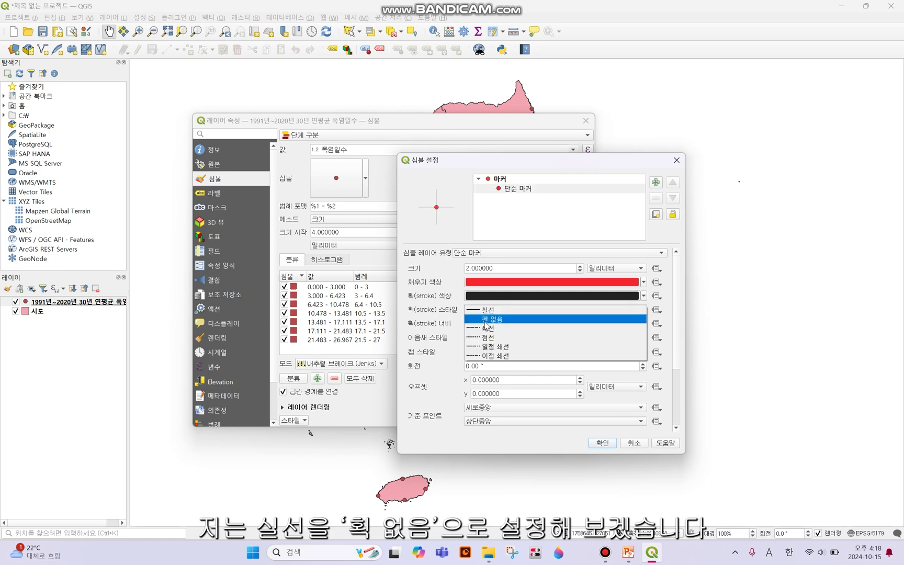
left_click(484, 320)
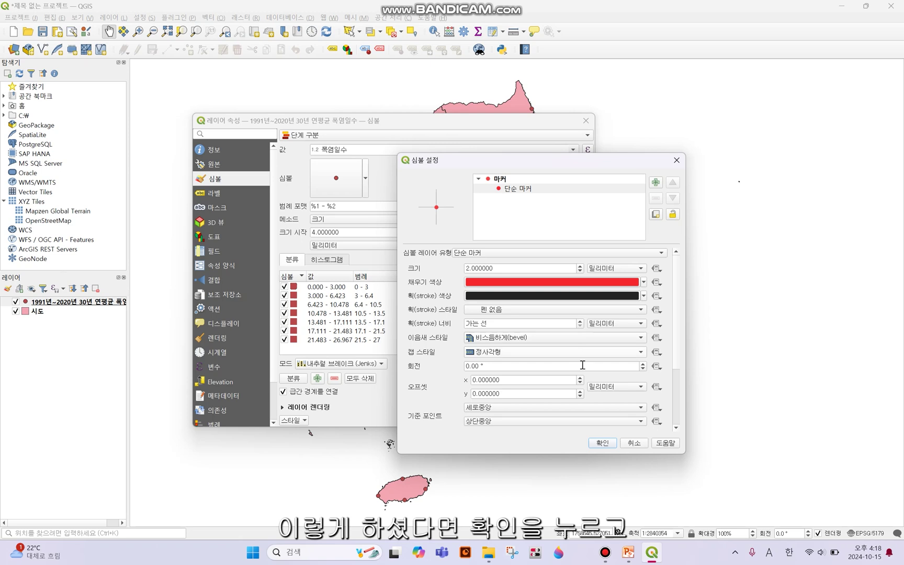
left_click(602, 442)
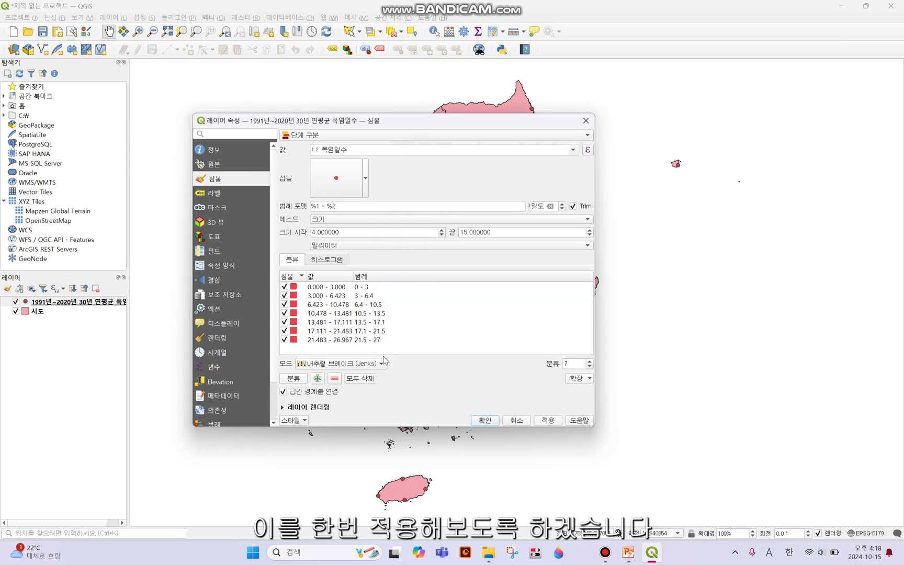
Step: Apply the graduated symbology to the heatwave-days layer, check the circles on the map, and accept the layer properties
left_click(548, 421)
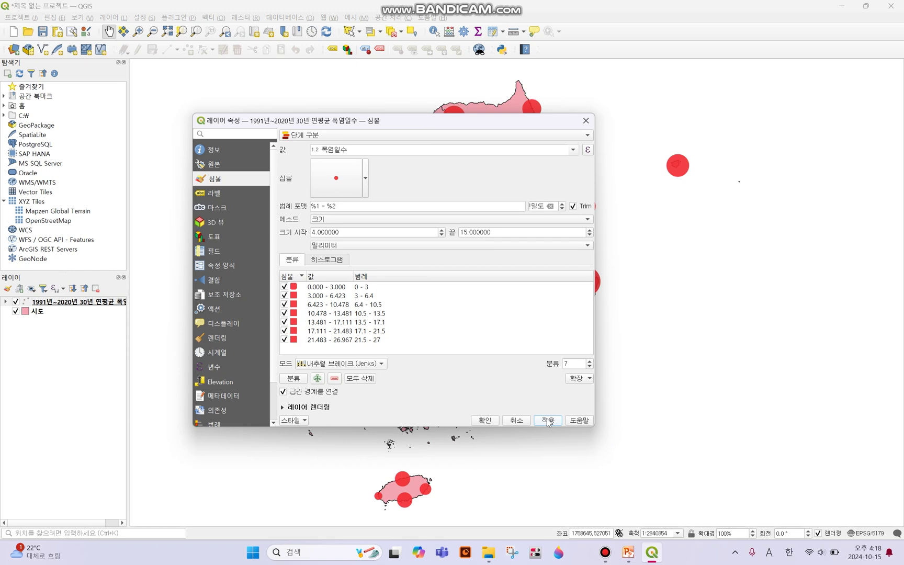
left_click_drag(464, 127, 274, 118)
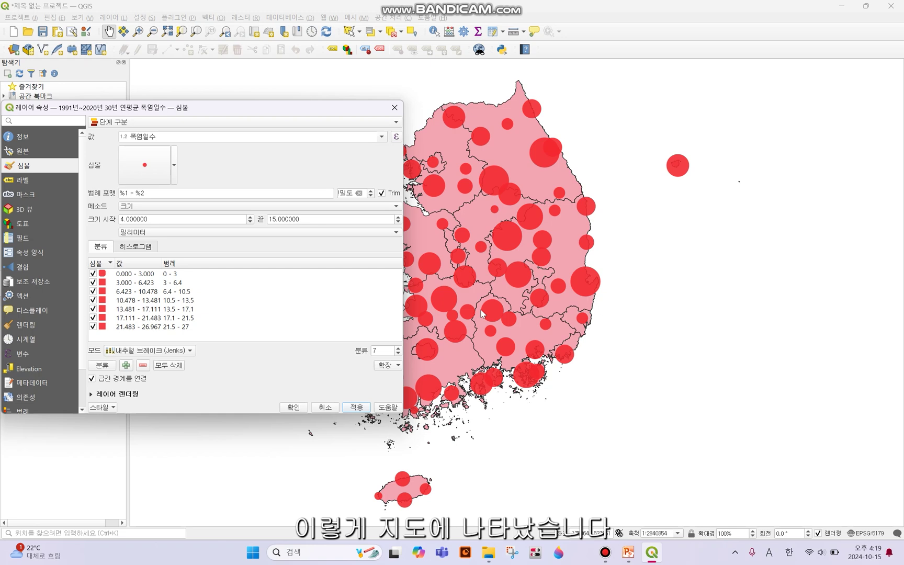
left_click_drag(302, 111, 552, 132)
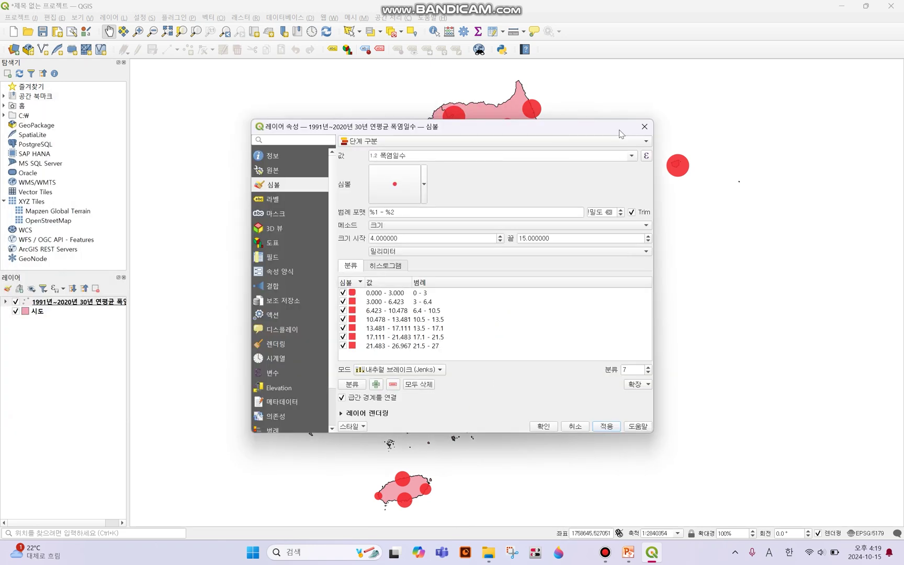
left_click(545, 426)
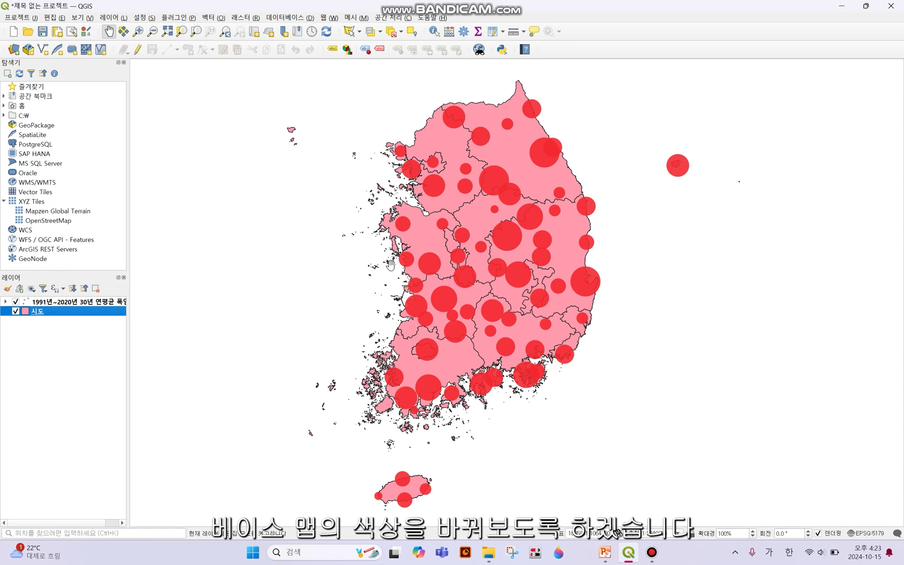
Step: Change the fill colour of the 시도 base layer to very pale pink (#fff1f3), apply it and accept the layer properties
right_click(43, 314)
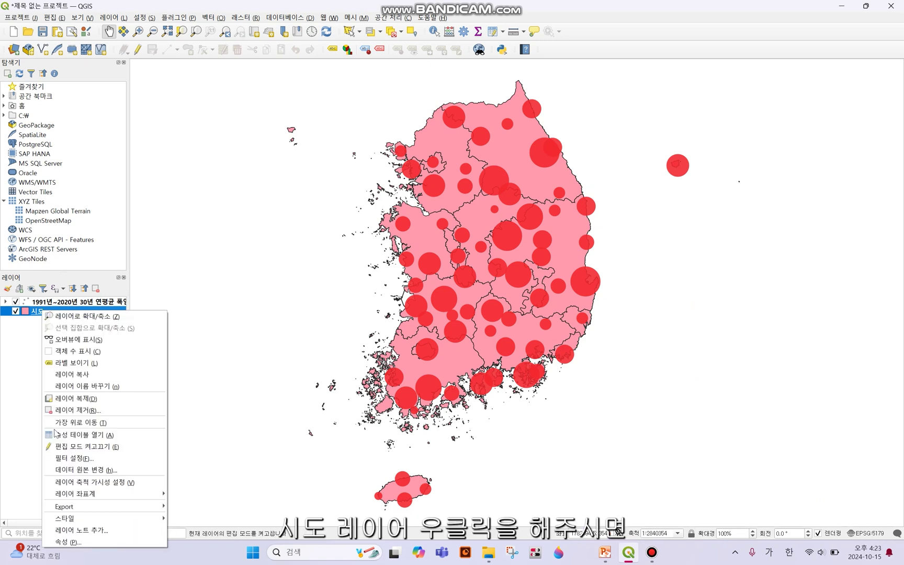
left_click(66, 543)
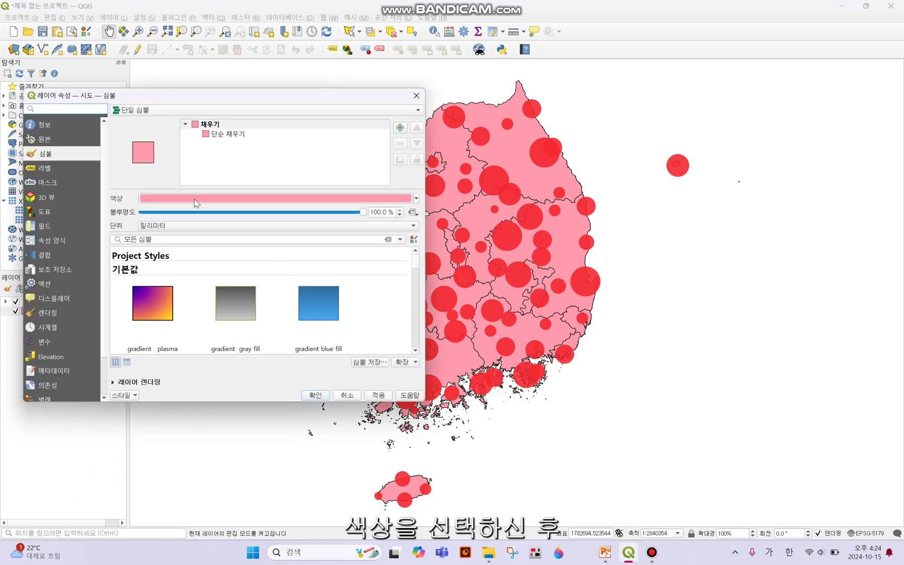
left_click(194, 199)
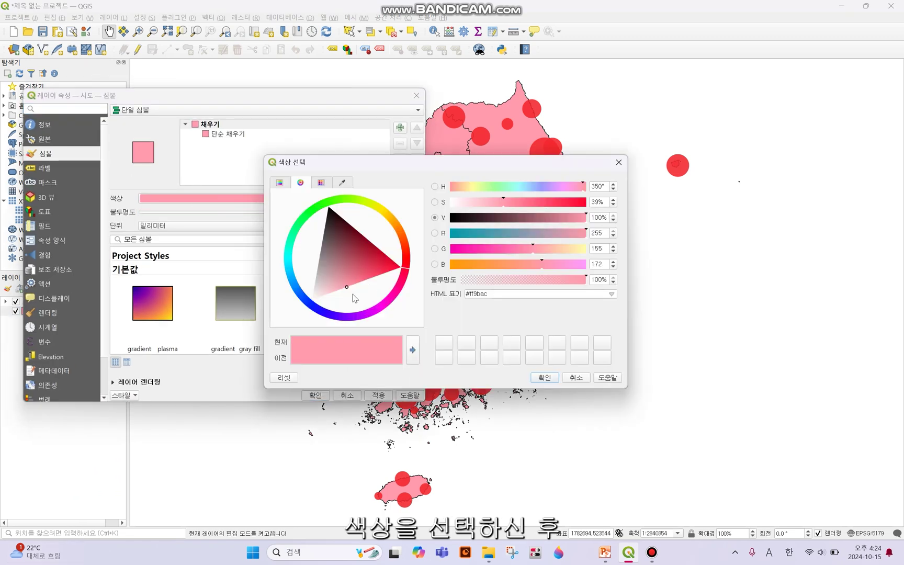
left_click_drag(347, 288, 325, 319)
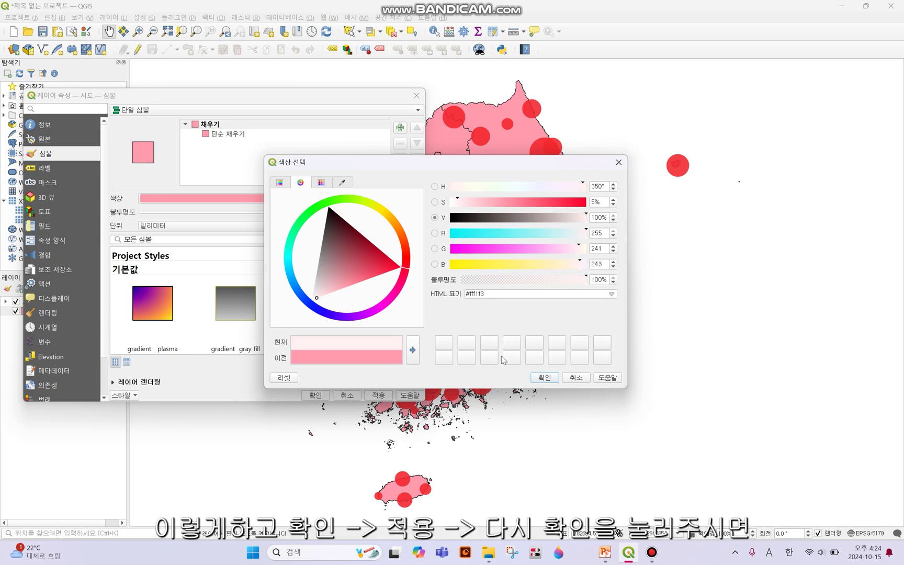
left_click(545, 377)
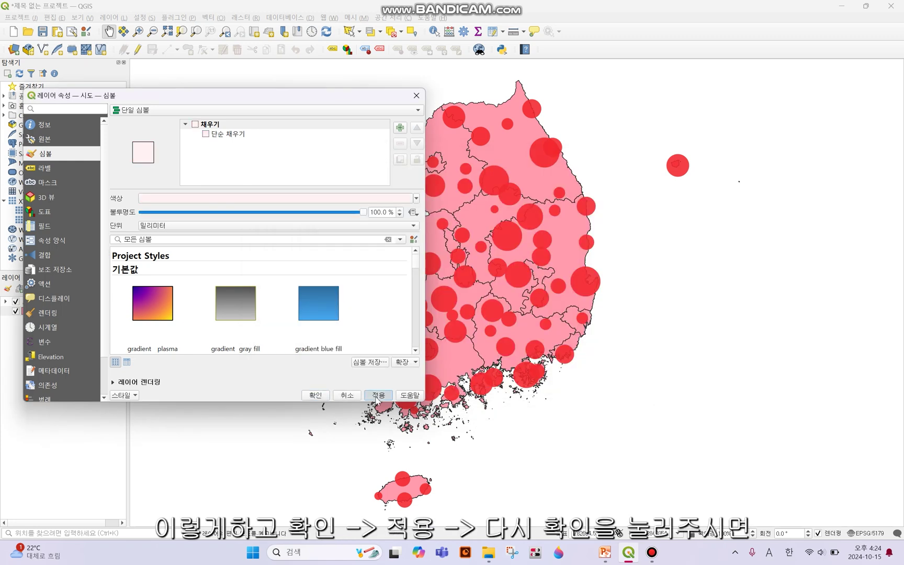
left_click(378, 395)
left_click(314, 396)
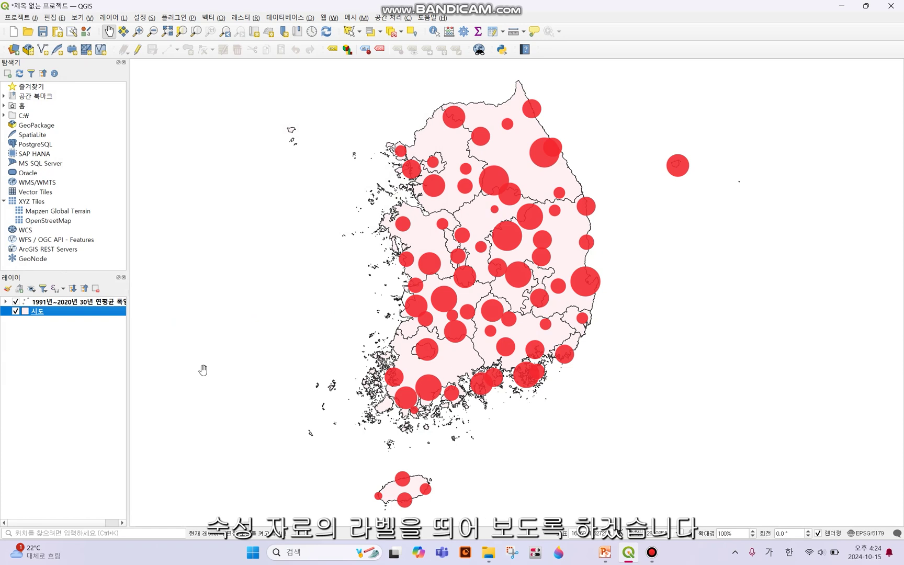
Step: Turn on single labels (단일 라벨) for the heatwave-days layer, using the 폭염일수 field as the label value
left_click(107, 303)
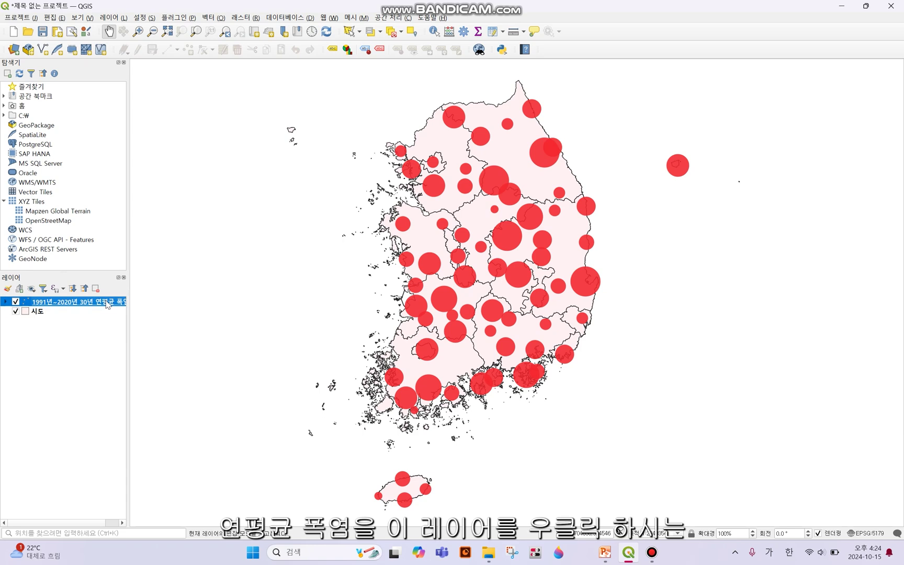
right_click(107, 304)
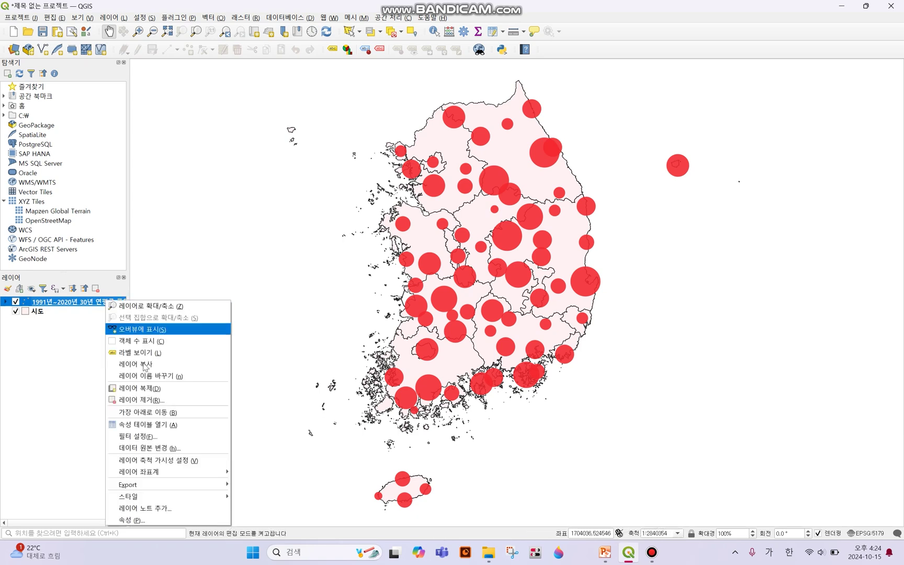
left_click(134, 521)
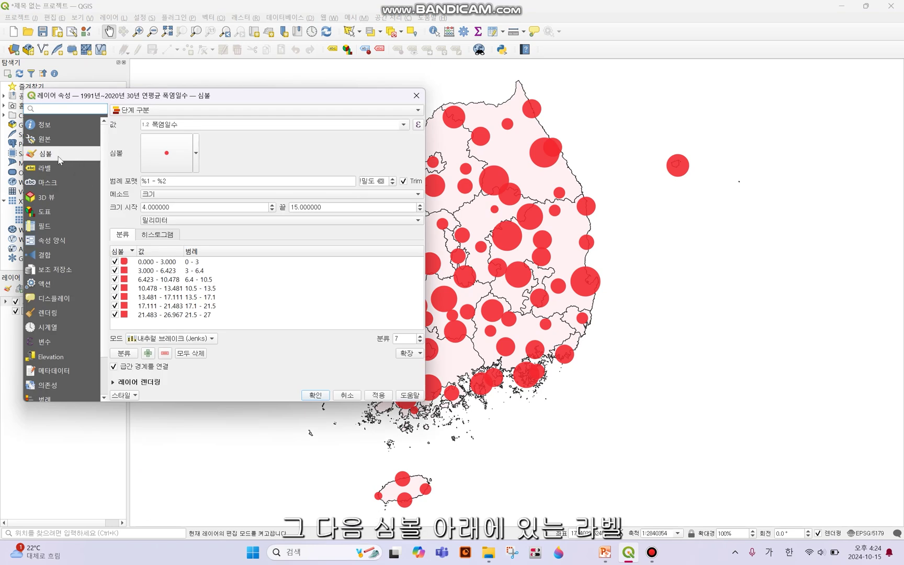
left_click(56, 167)
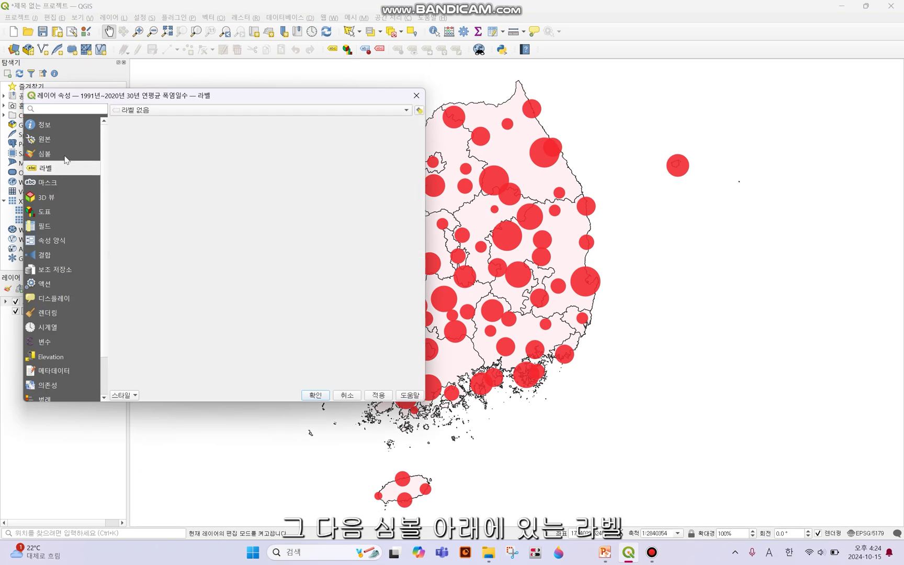
left_click(142, 111)
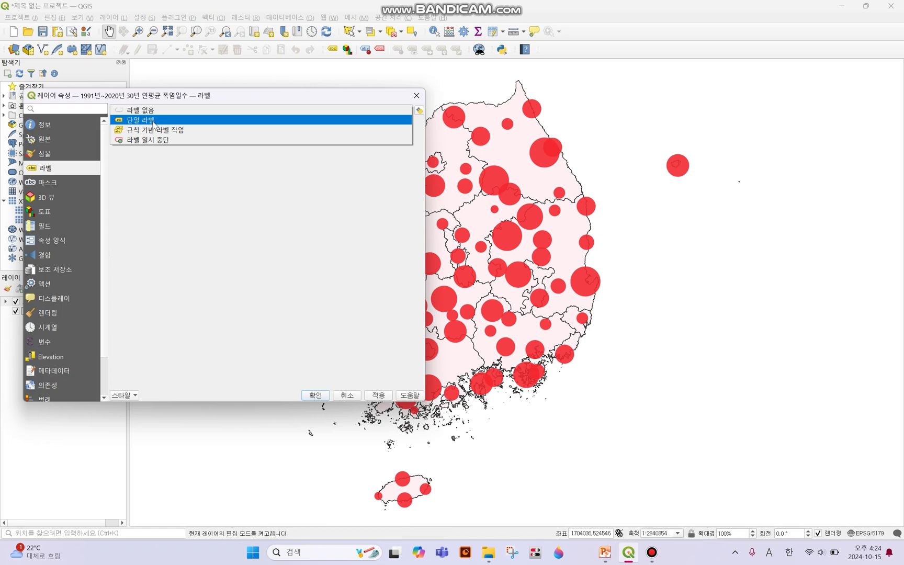
left_click(154, 120)
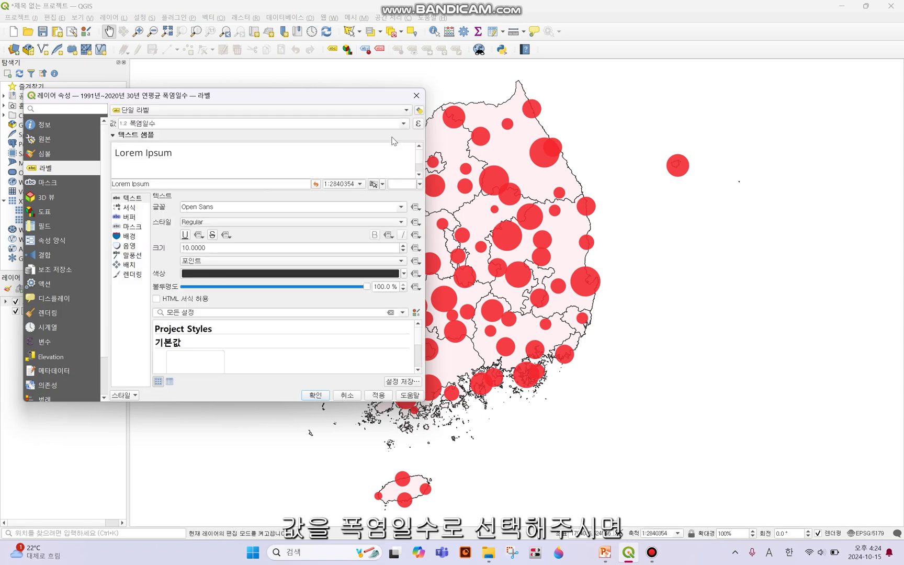
left_click(403, 124)
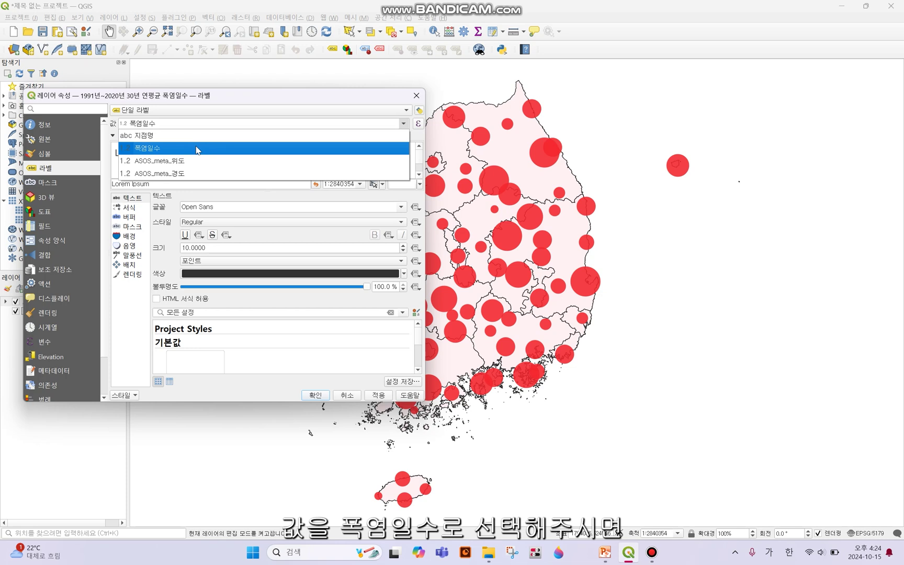
left_click(197, 149)
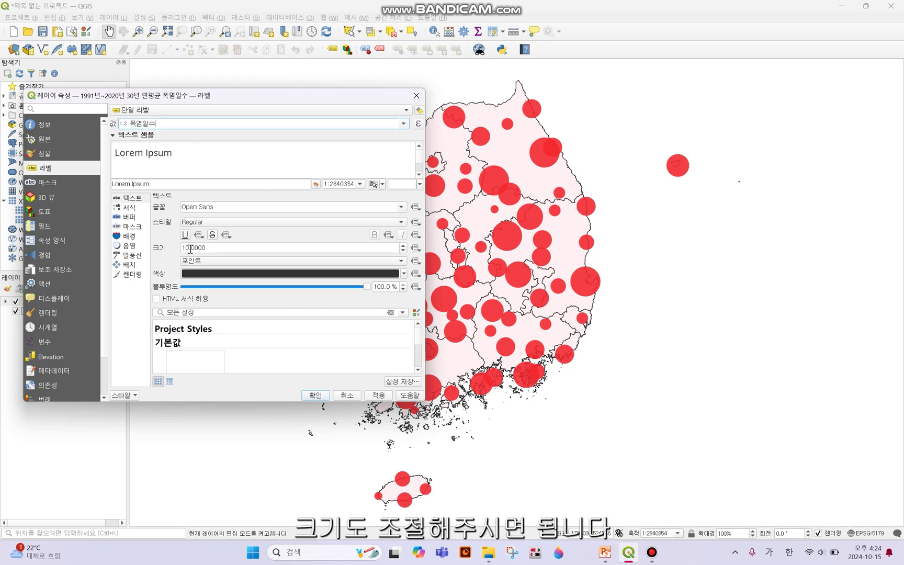
Step: Set the label text size to 7 points
left_click_drag(190, 248, 174, 250)
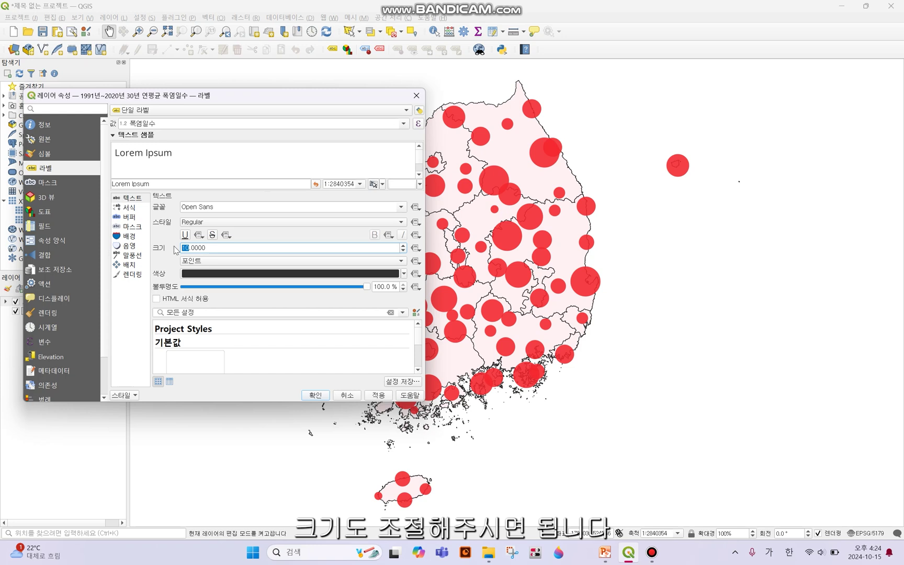
type("7")
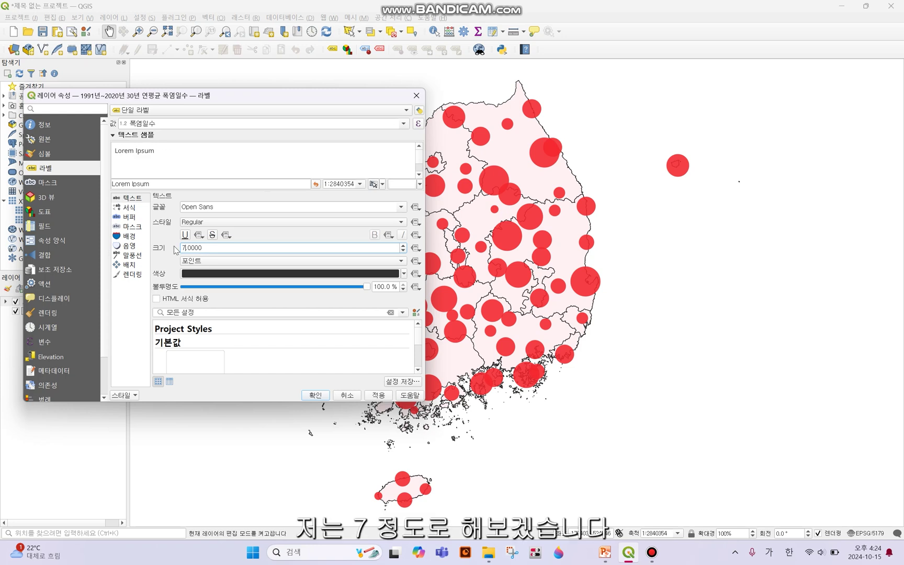
left_click(174, 269)
Step: Set the label placement mode to offset from point (포인트로부터 오프셋) and apply the labels to the map
left_click(137, 262)
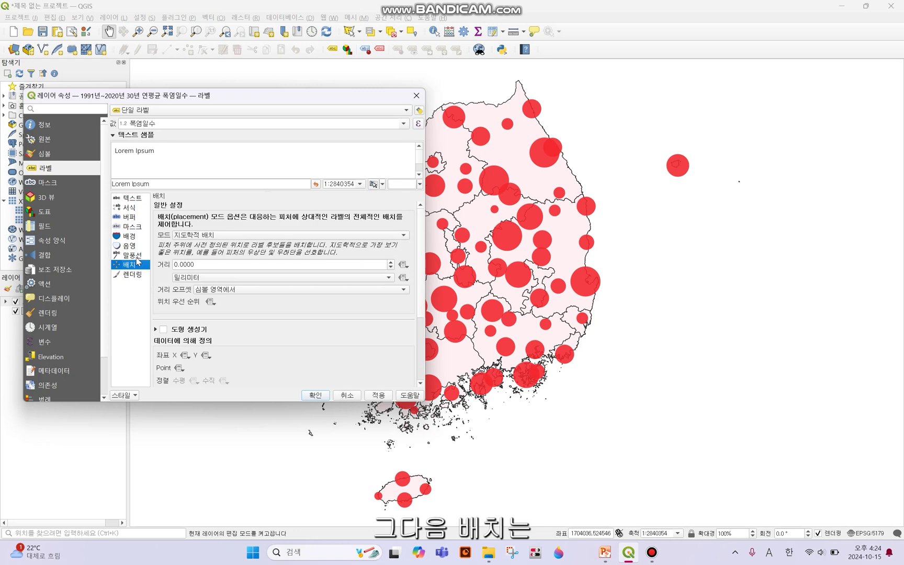
left_click(182, 236)
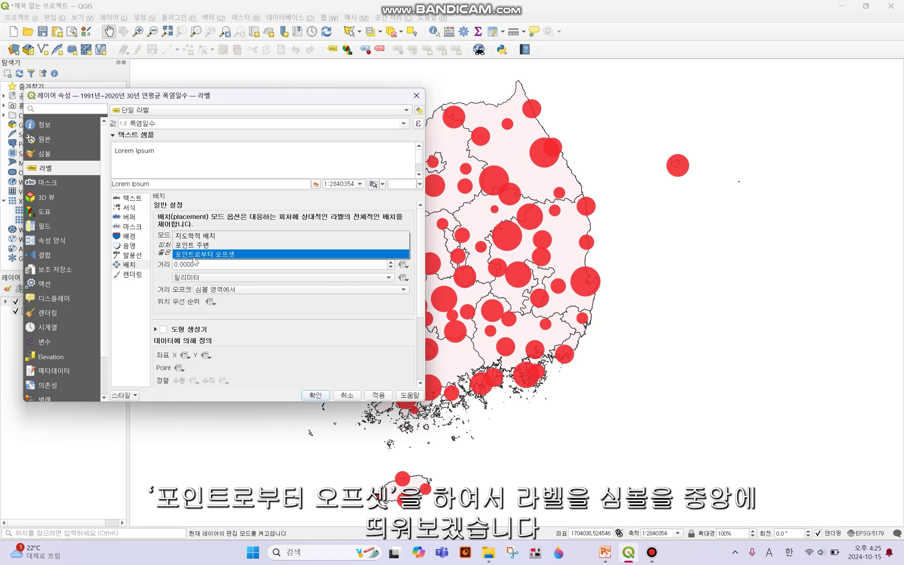
left_click(239, 255)
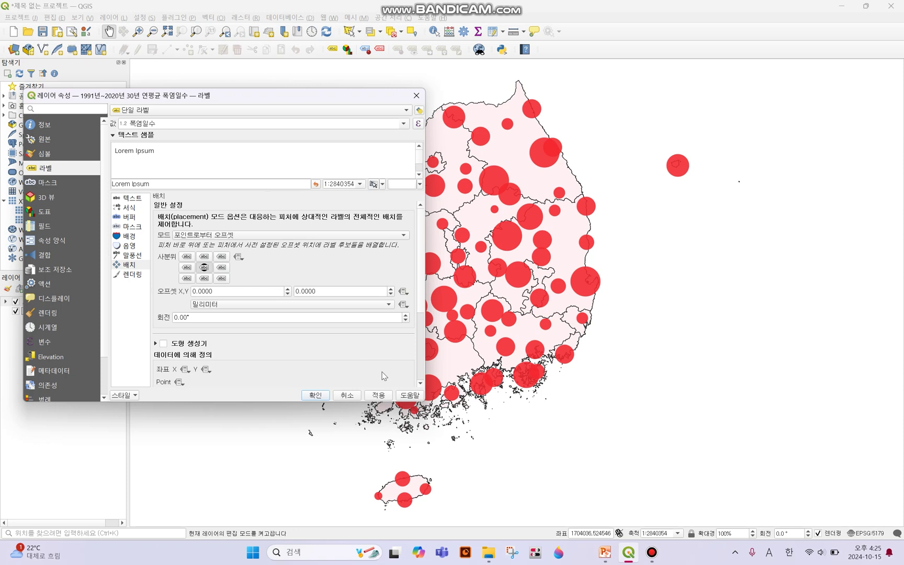
left_click(378, 396)
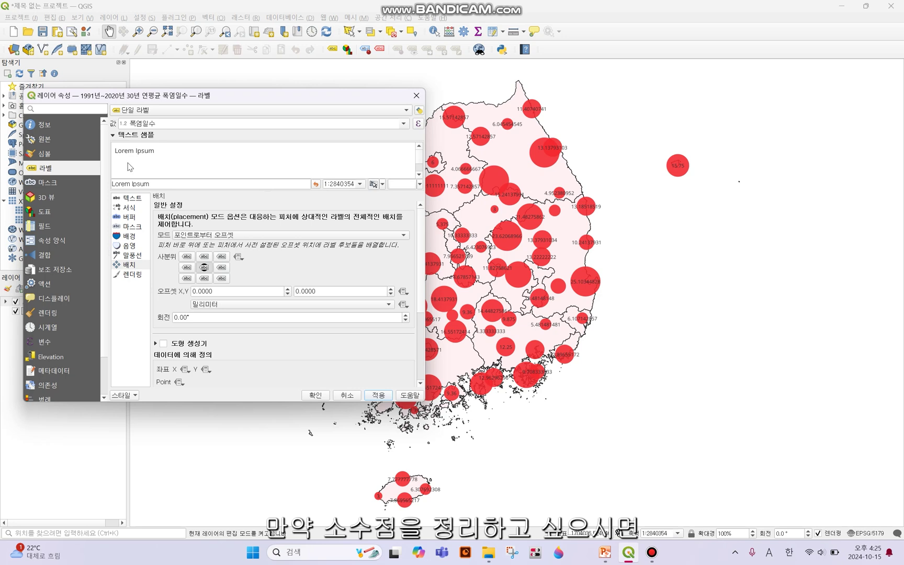
Step: Enable number formatting (숫자 표시 형식) for the labels with 2 decimal places and apply it
left_click(139, 207)
scroll(182, 206, "down", 1)
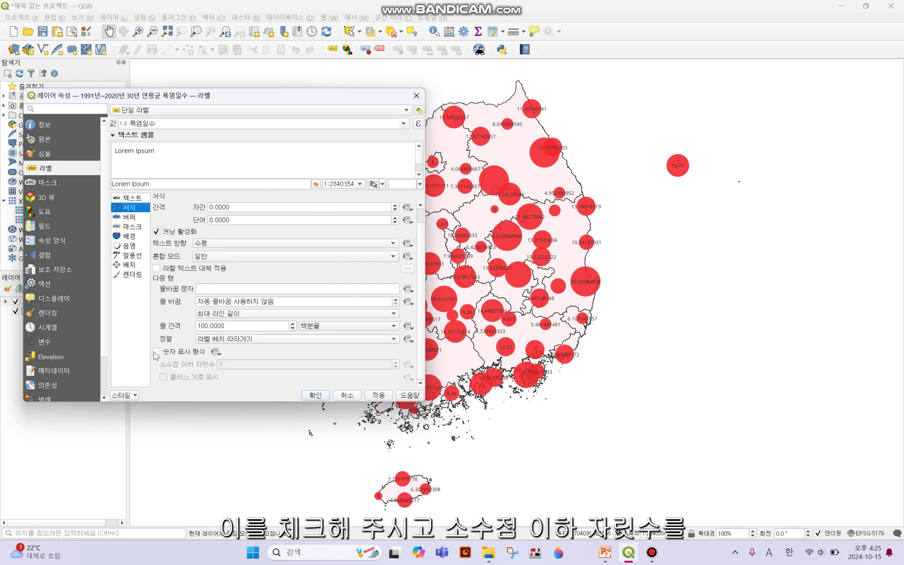
left_click(202, 359)
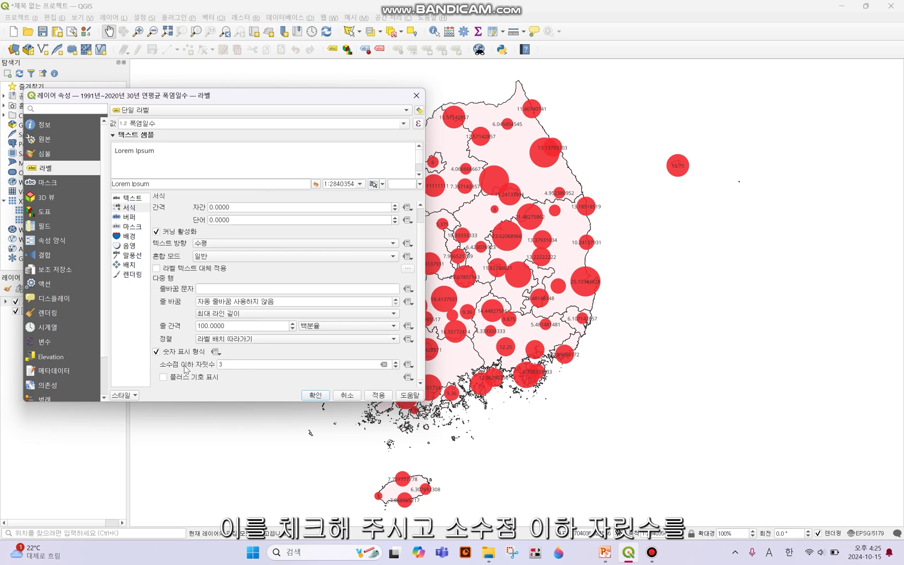
left_click(238, 366)
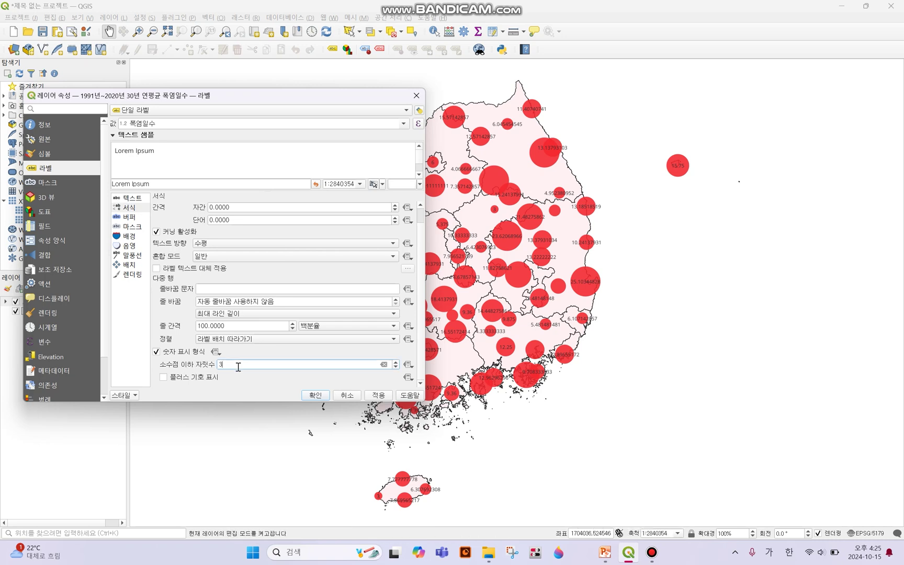
key("BackSpace")
type("2")
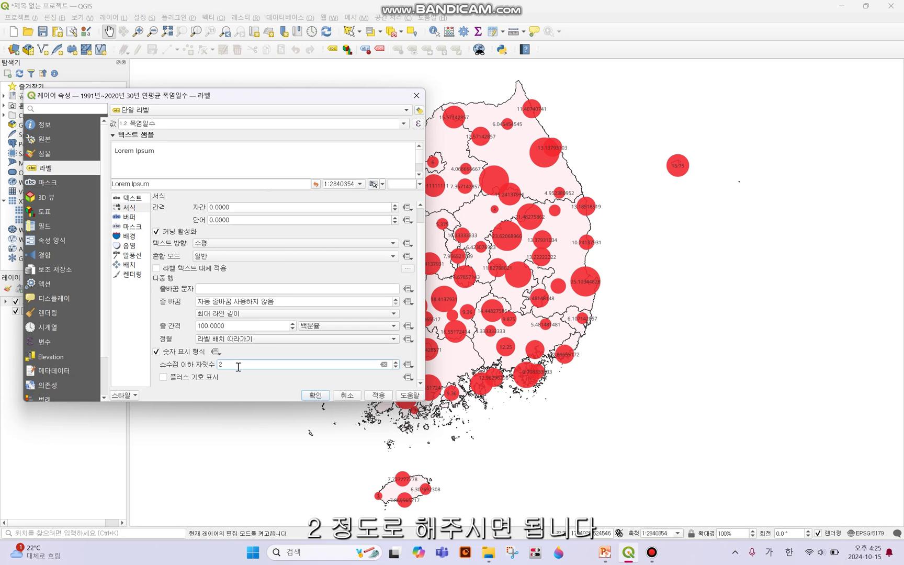
left_click(384, 397)
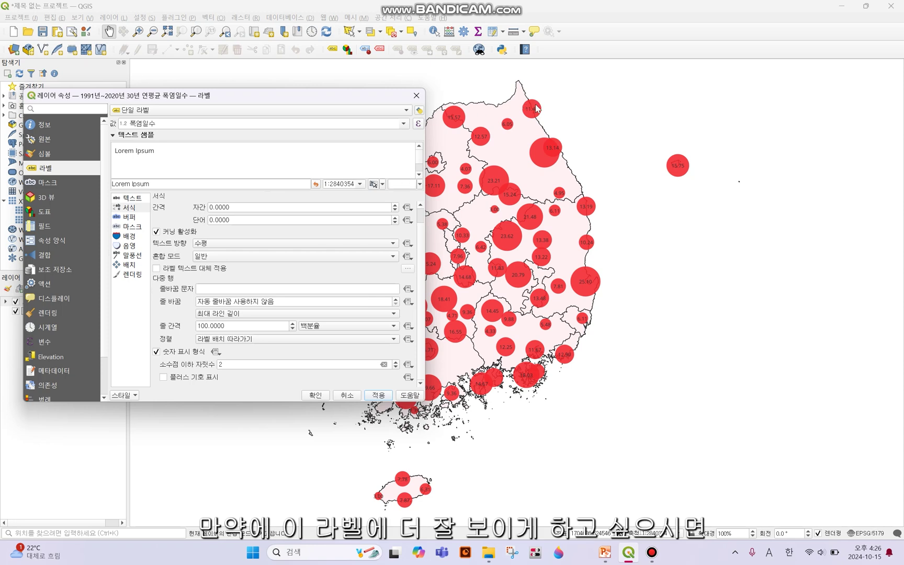
Step: Enable the text buffer and the mask for the labels, apply them and accept the layer properties
left_click(141, 219)
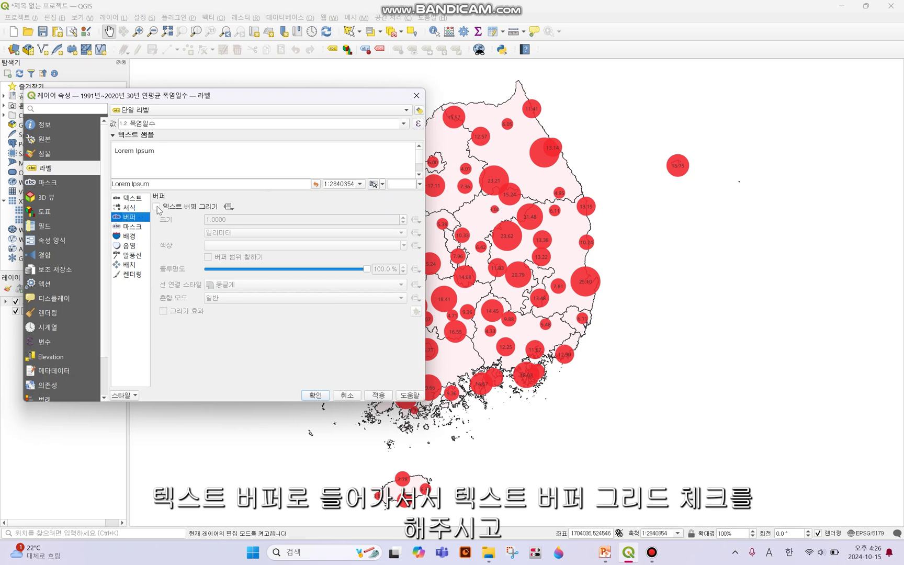
left_click(156, 207)
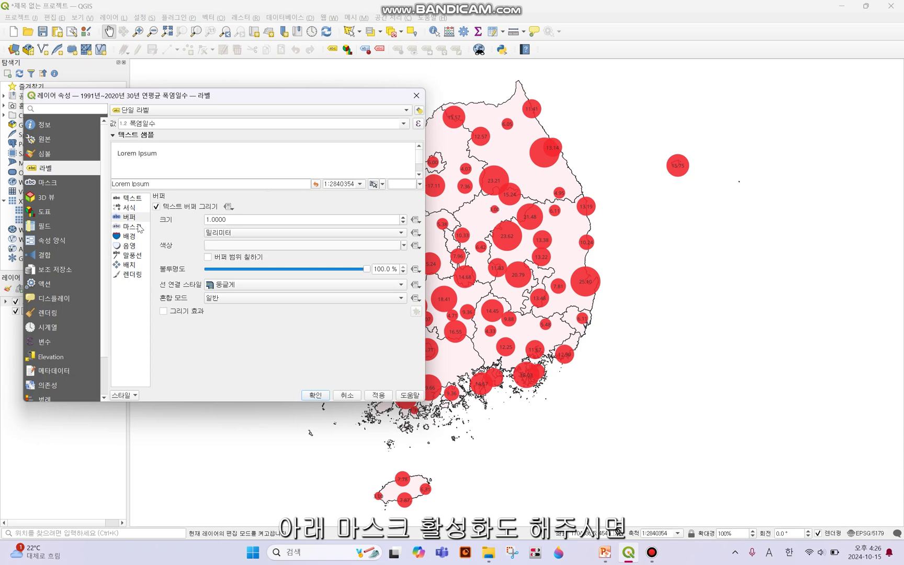
left_click(141, 228)
left_click(156, 207)
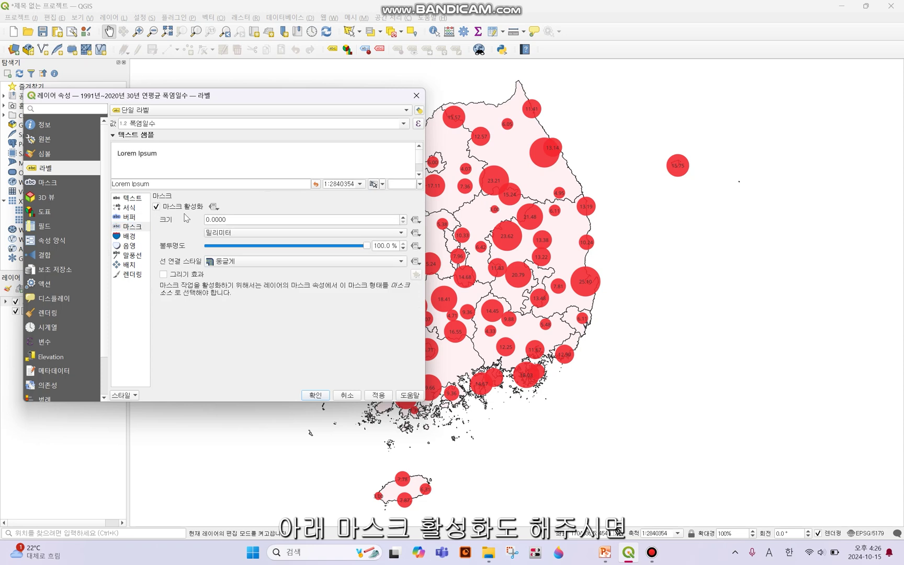
left_click(379, 395)
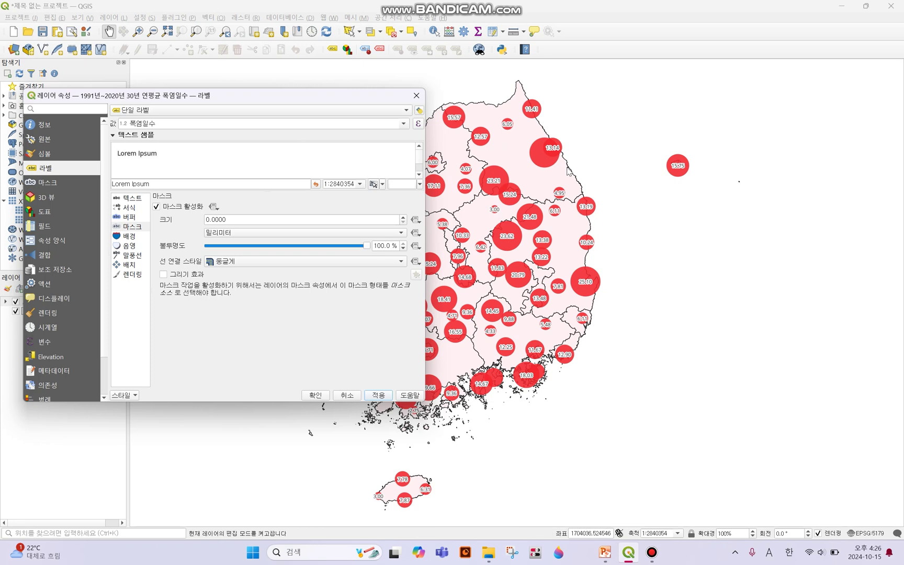
left_click(315, 395)
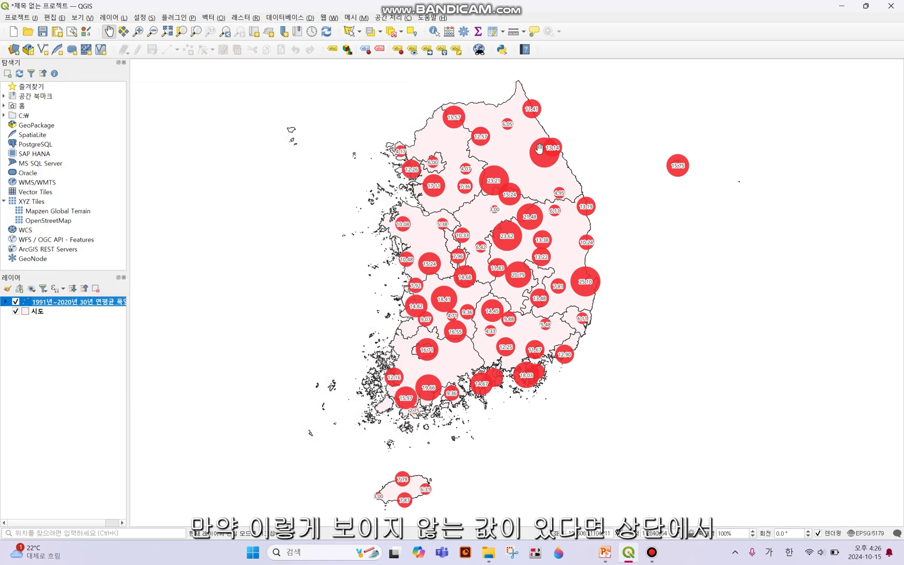
Step: Move the 13.14 label off the large circle near the northeast coast, choosing 폭염일수 as the auxiliary storage primary key
left_click(427, 50)
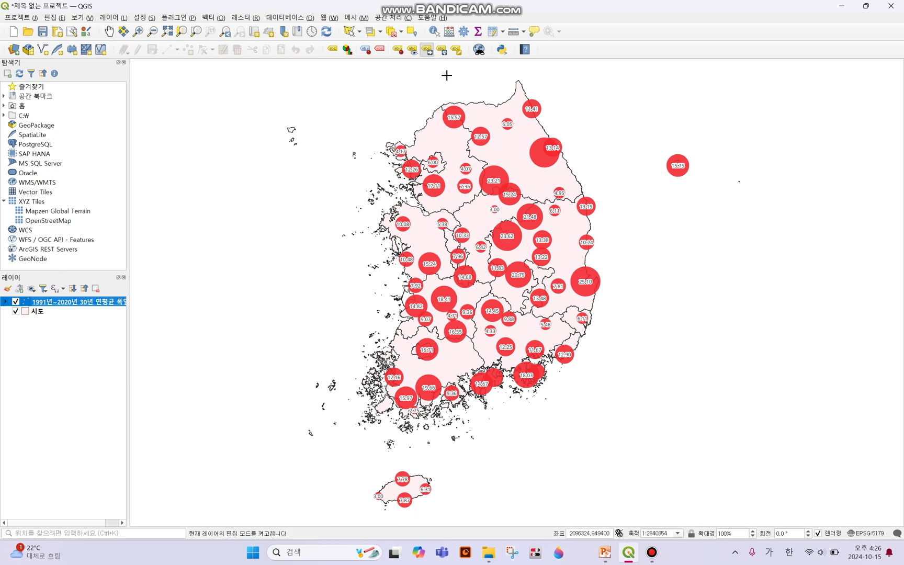
left_click(554, 148)
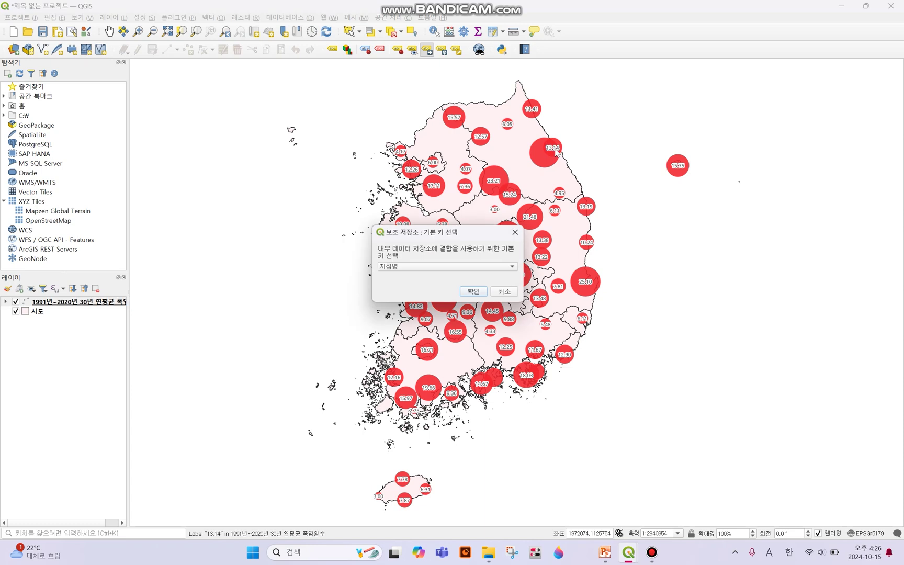
left_click(400, 268)
left_click(401, 277)
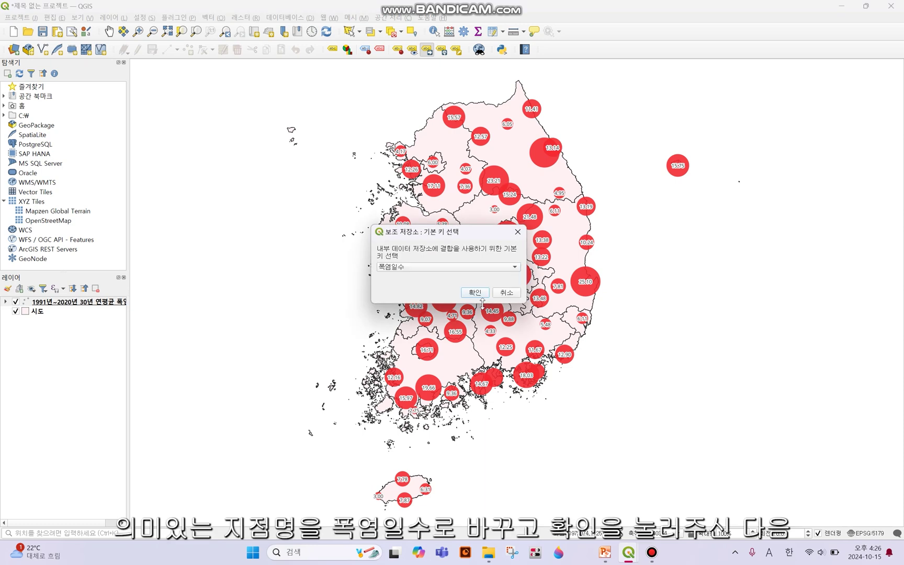
left_click(476, 292)
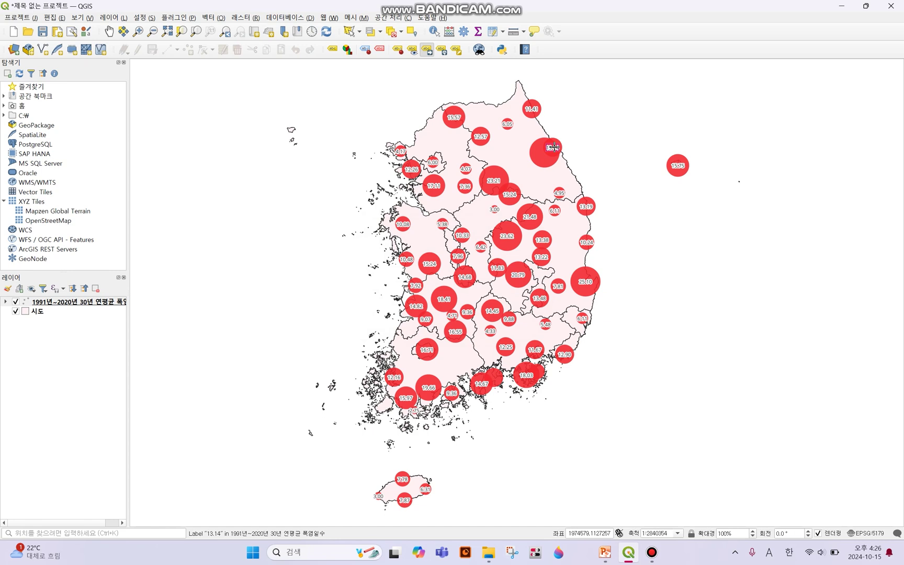
left_click_drag(556, 145, 559, 143)
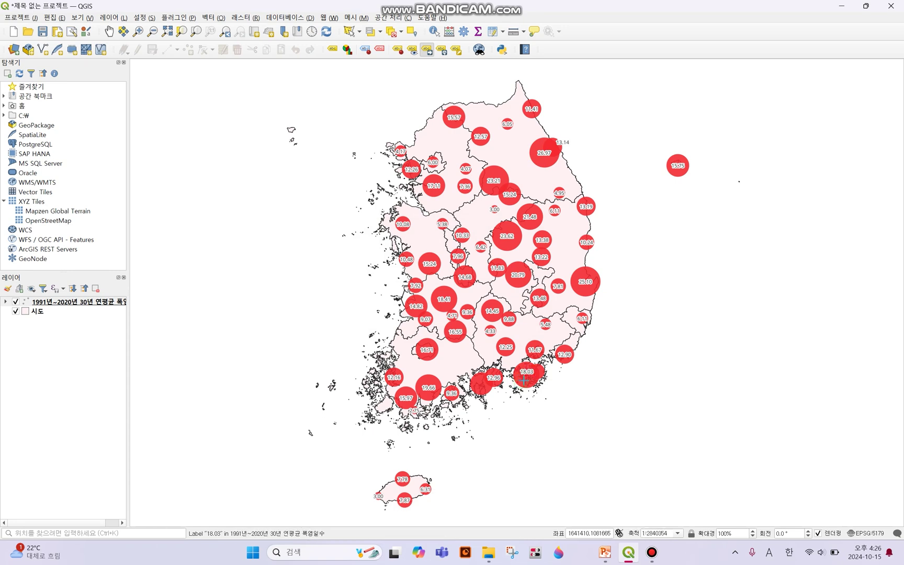
Step: Reposition the 18.03 and 12.96 labels on the south coast to clear the overlapping neighbouring circles
left_click_drag(521, 376, 502, 372)
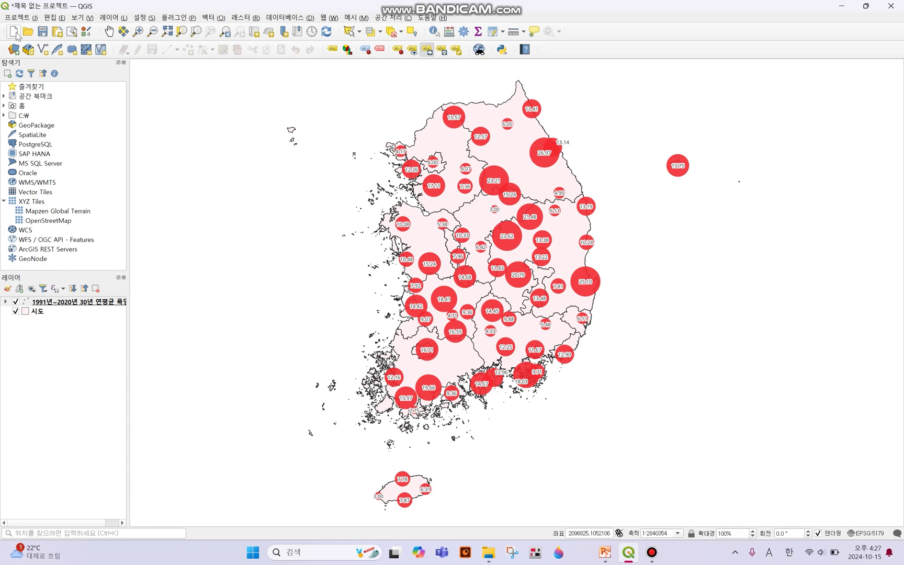
Step: Create an empty print layout titled 우리나라 시도별 폭염일수 (1991~2020)
left_click(72, 32)
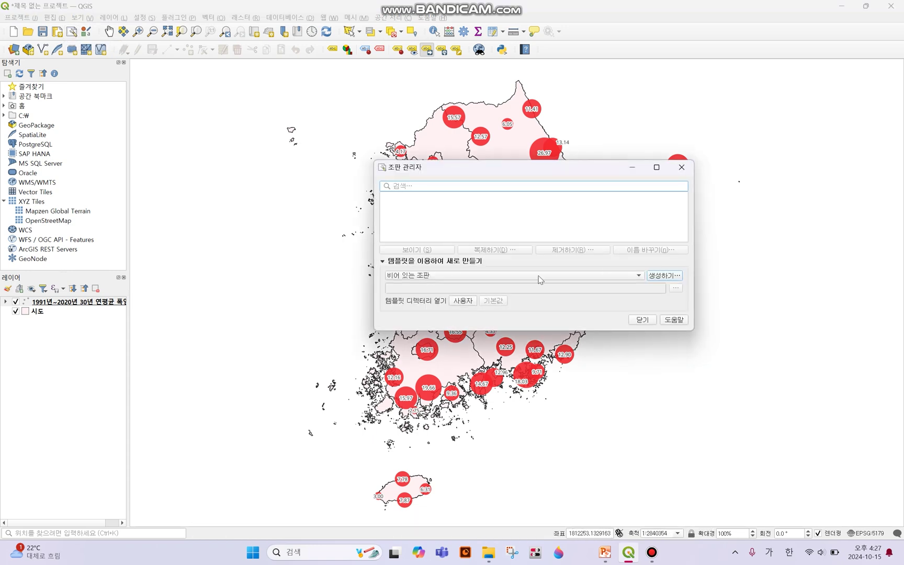
left_click(665, 276)
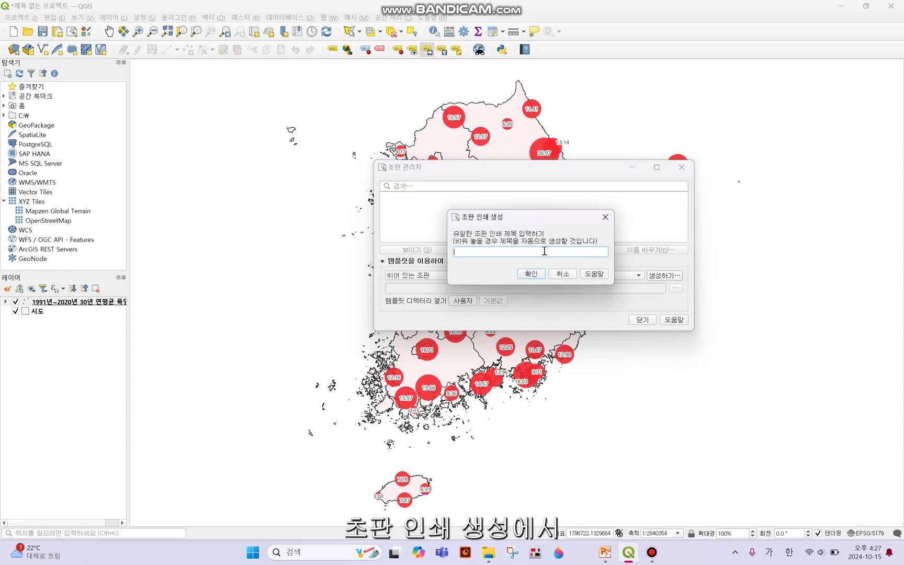
type("우리나라 시")
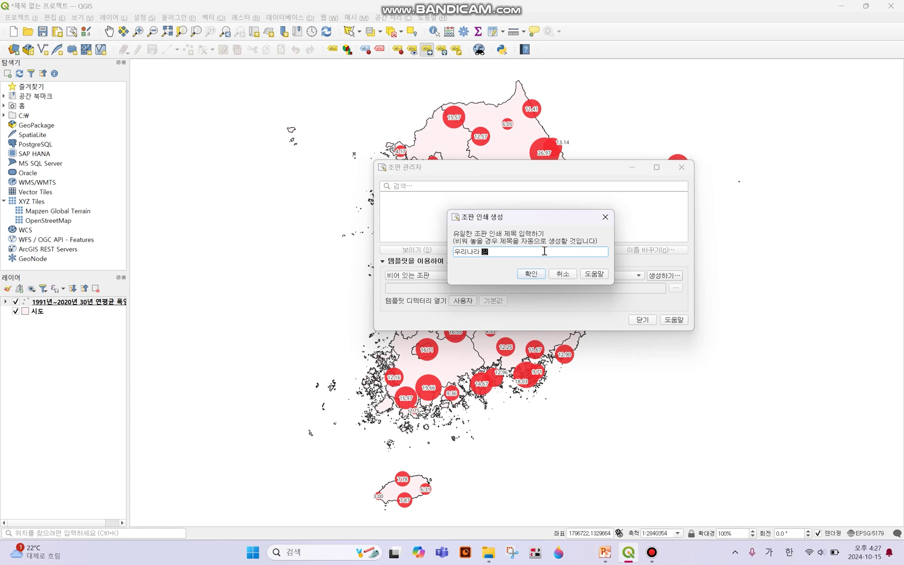
type("도별 폭염일수 (1991~2020")
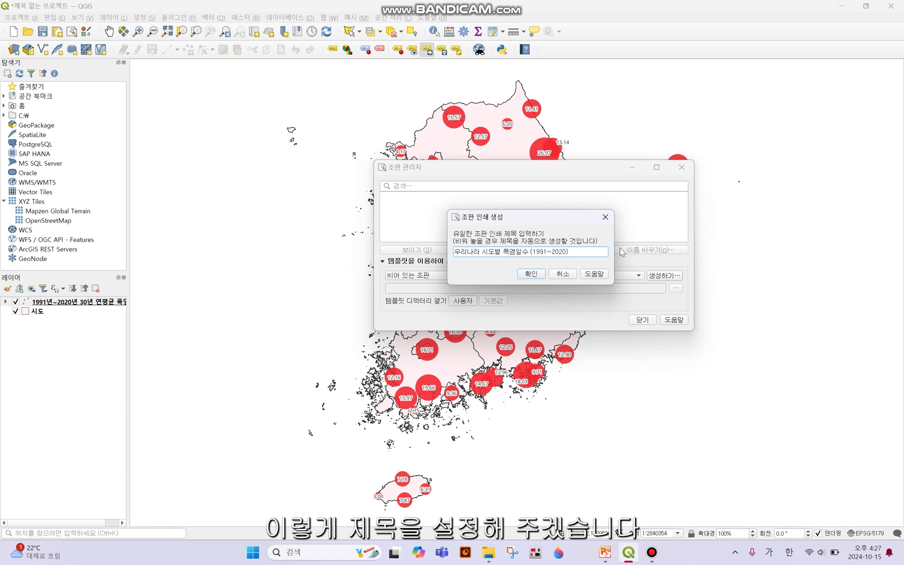
left_click(534, 277)
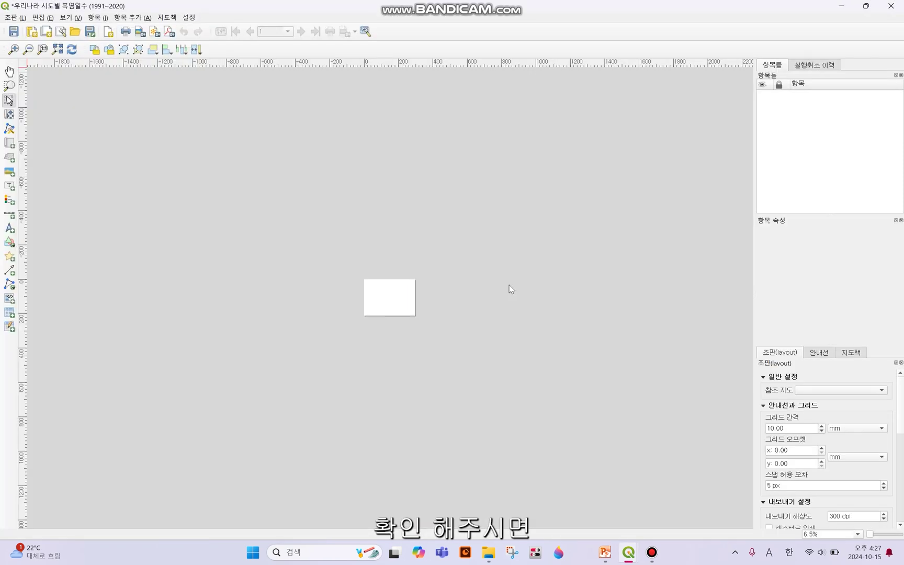
Step: Set the layout page to a custom size 300 mm wide and 300 mm high
scroll(390, 298, "up", 2)
scroll(390, 296, "up", 1)
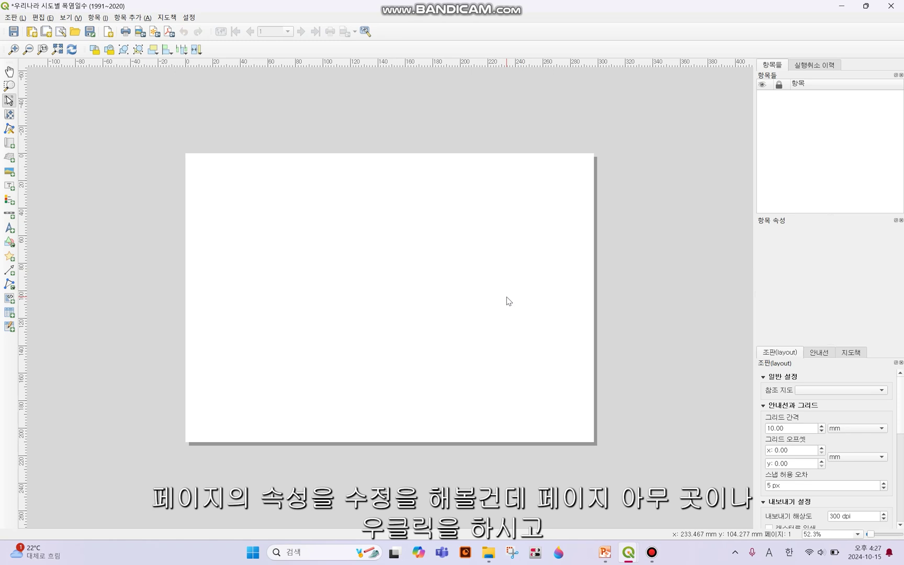
right_click(359, 309)
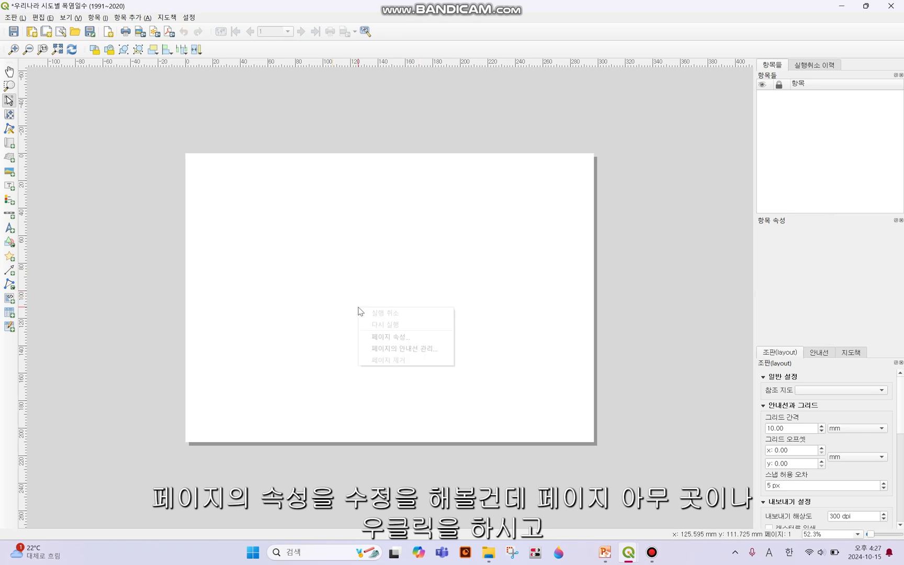
left_click(369, 338)
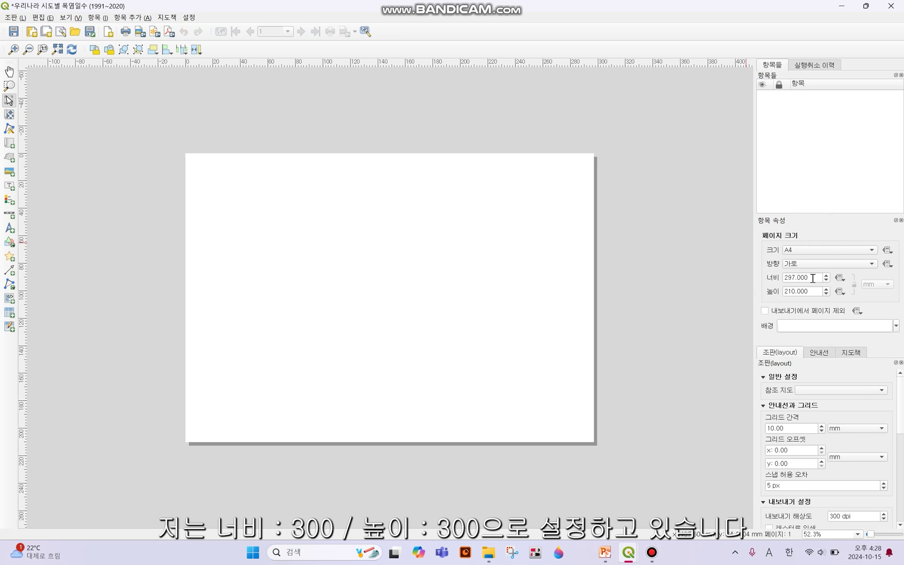
left_click_drag(813, 278, 779, 273)
type("3")
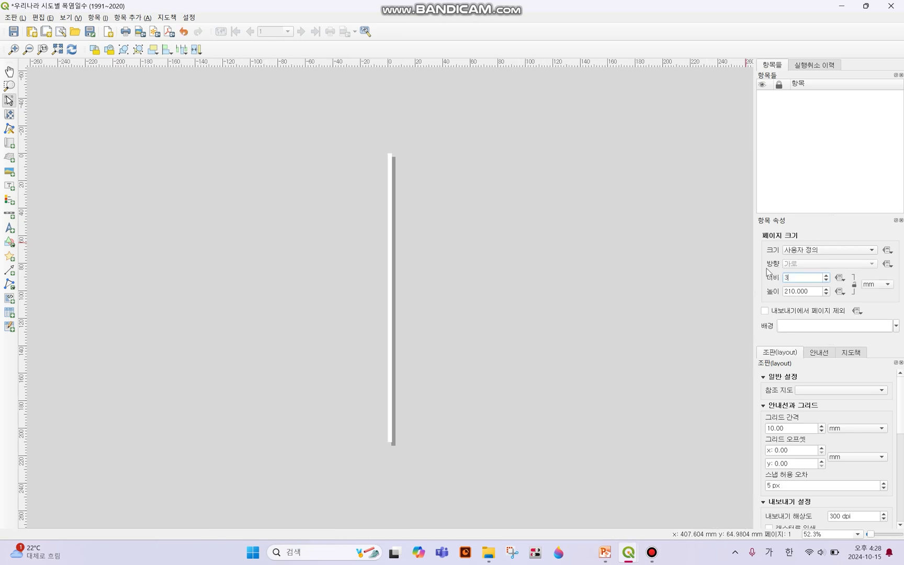
type("00")
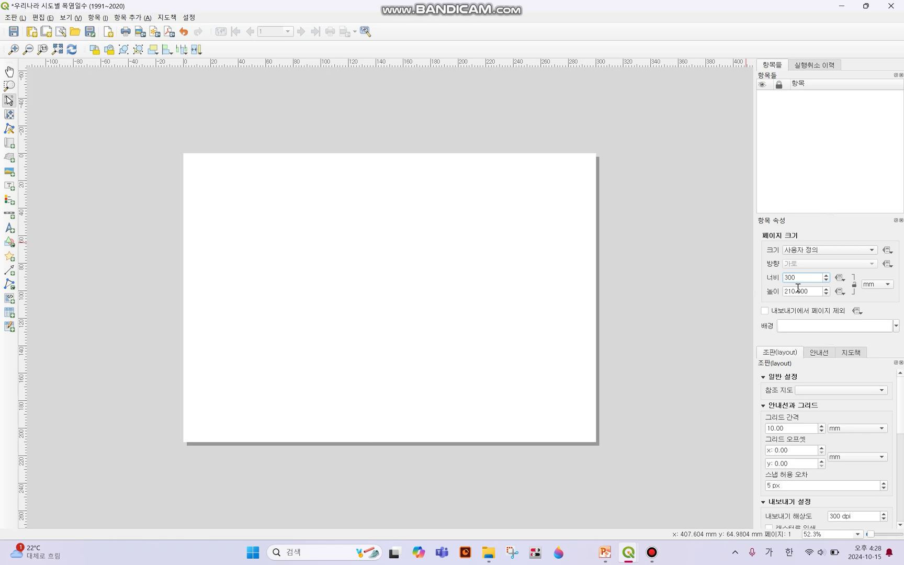
left_click(814, 291)
left_click_drag(814, 291, 780, 291)
type("300")
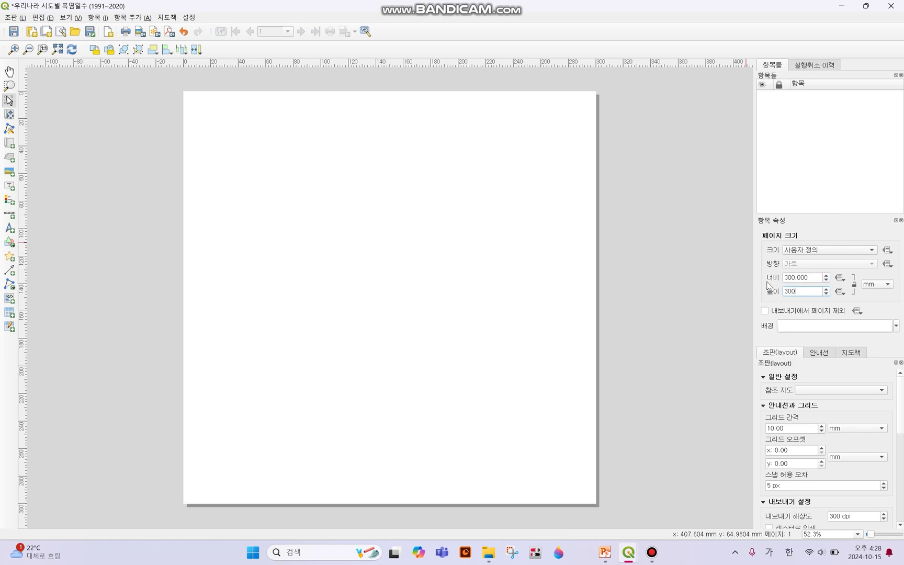
left_click(716, 352)
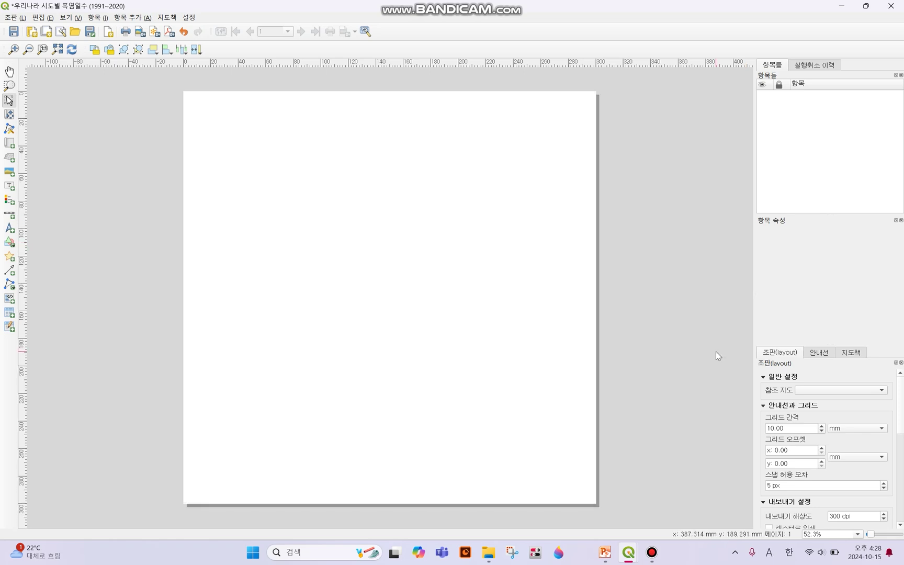
Step: Add a map item that nearly fills the page and set its scale to 2660000
left_click(10, 143)
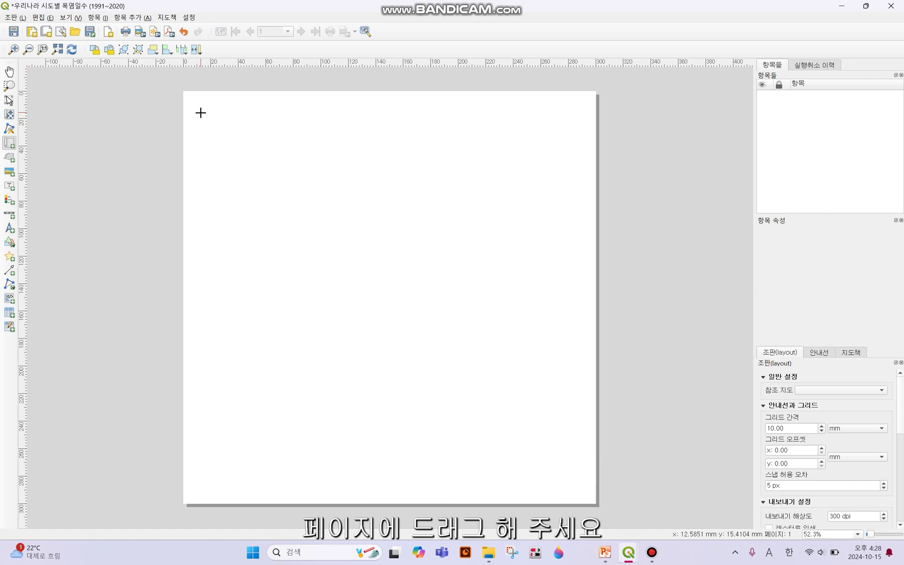
left_click_drag(200, 112, 584, 487)
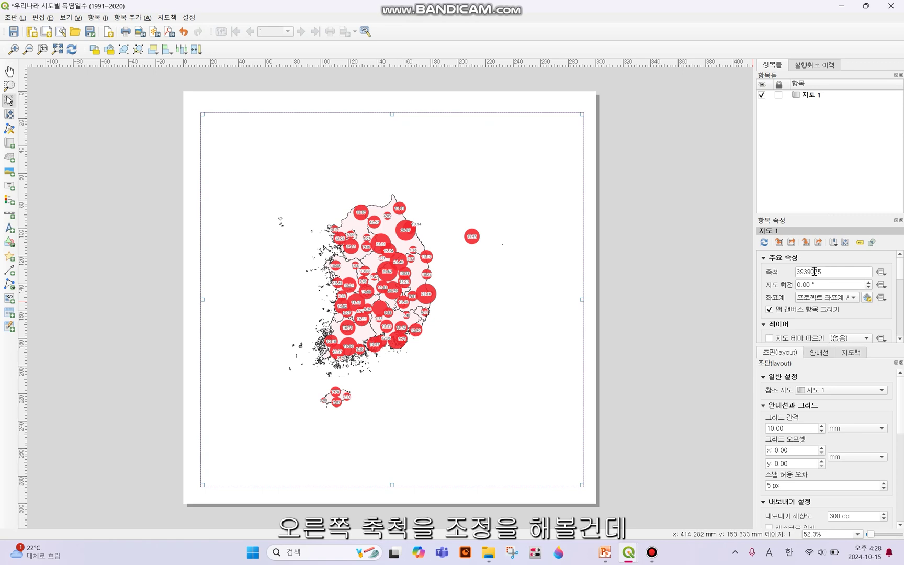
double_click(826, 272)
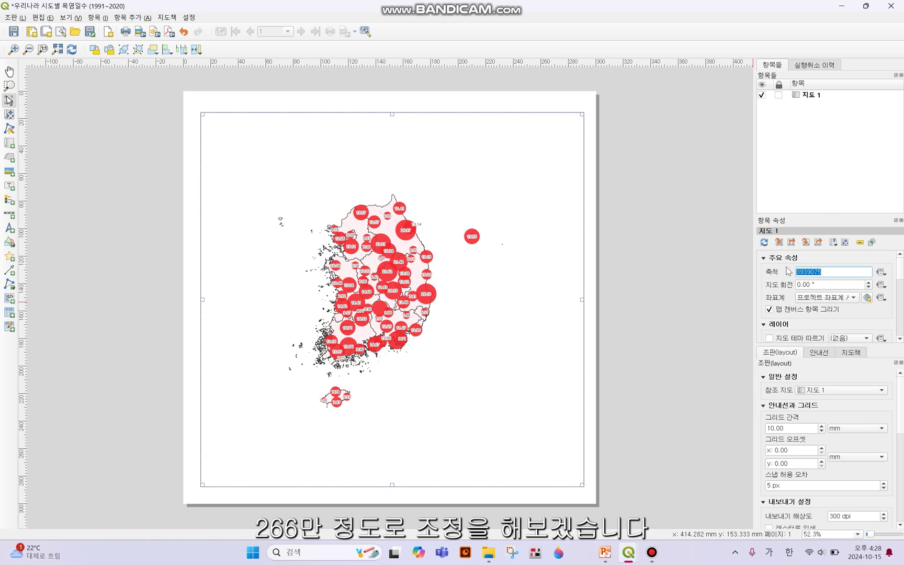
type("2")
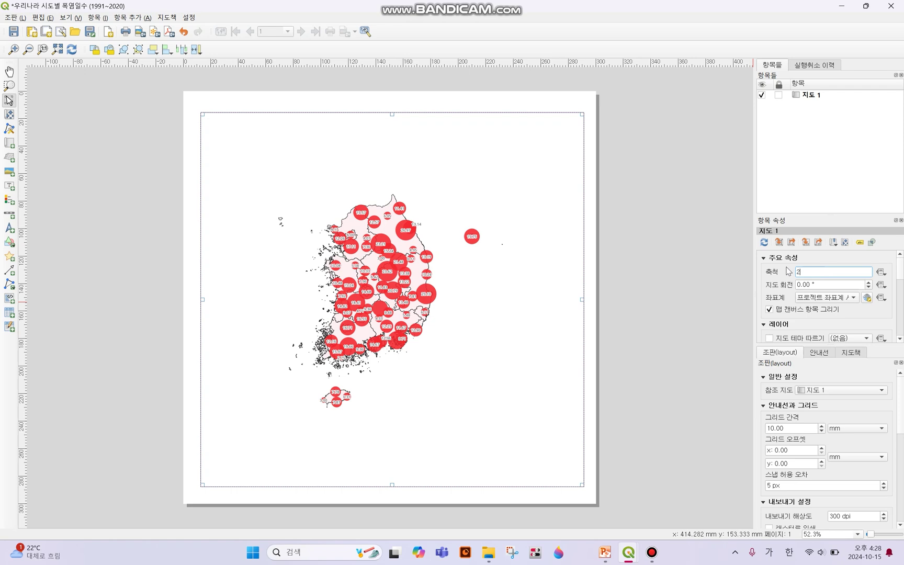
type("660000")
key("Return")
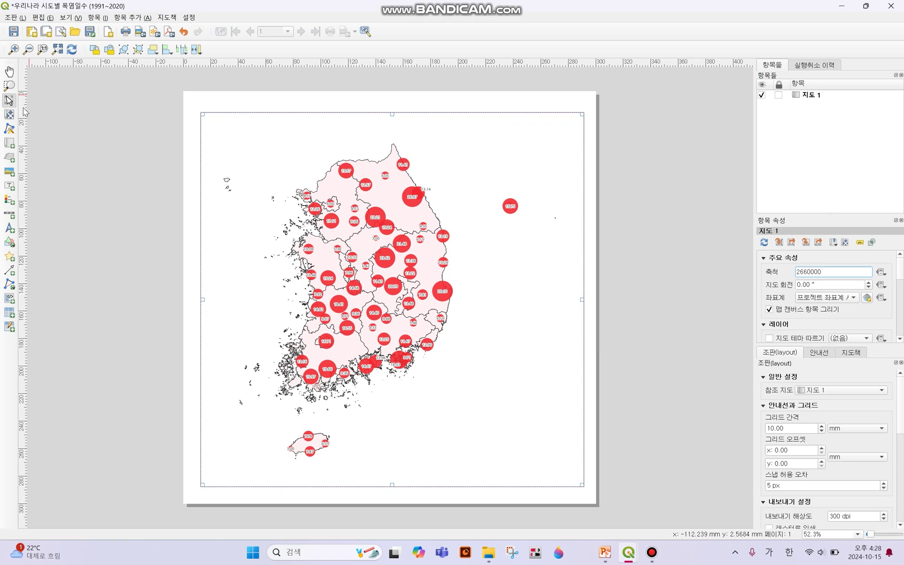
Step: Shift the map frame slightly up and to the left, and move the map content slightly right inside the frame
left_click_drag(385, 252, 381, 249)
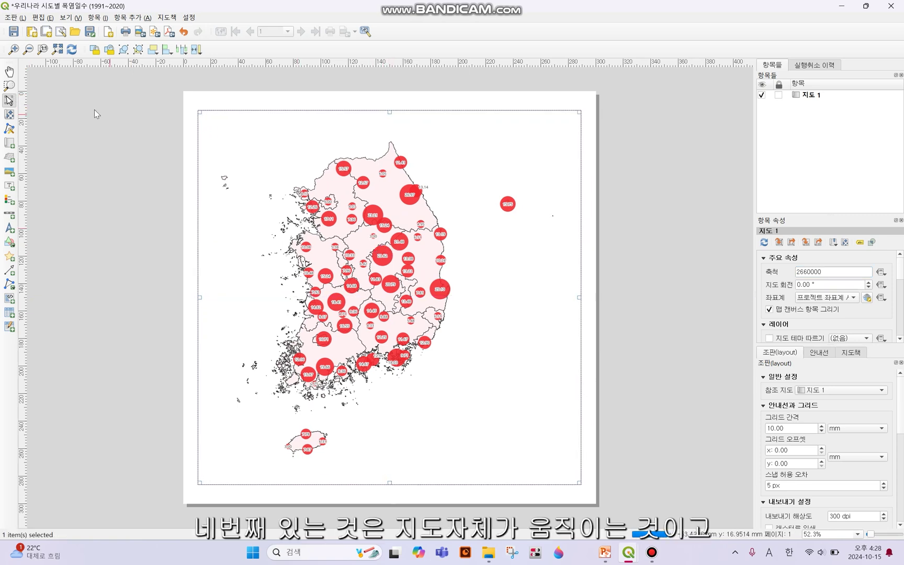
mouse_move(470, 305)
left_mouse_down()
mouse_move(422, 294)
mouse_move(492, 282)
mouse_move(504, 356)
mouse_move(470, 317)
left_mouse_up()
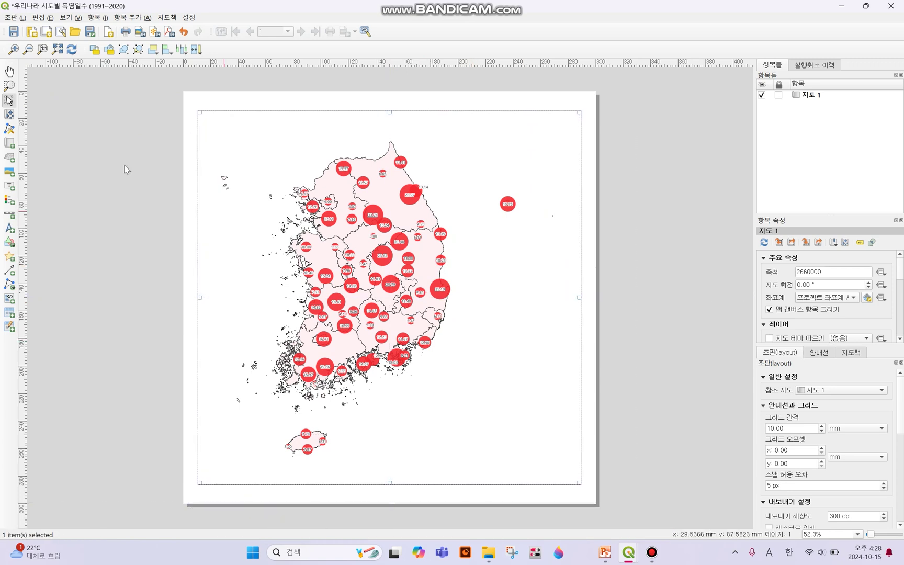
left_click(9, 114)
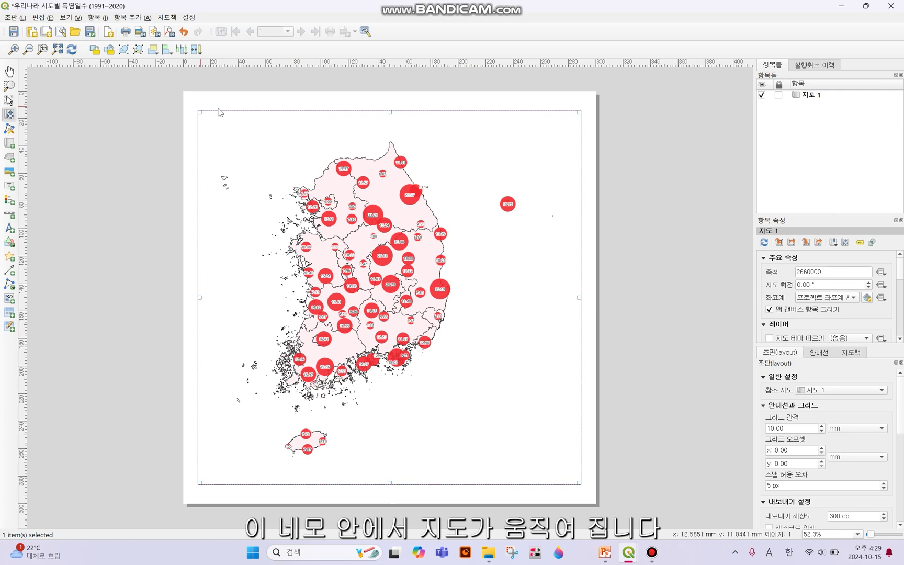
left_click_drag(357, 276, 374, 274)
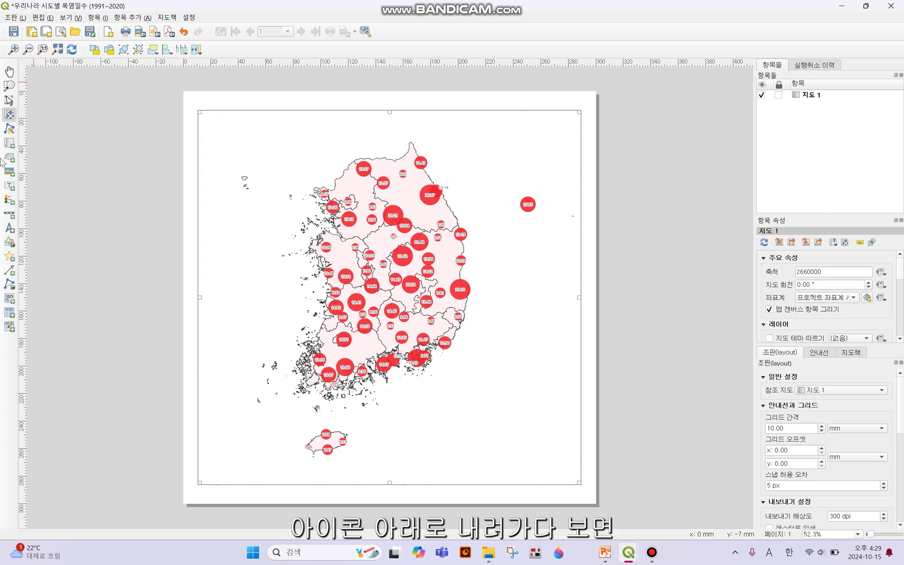
Step: Draw a wide label box along the top of the page, above the map of Korea
left_click(9, 186)
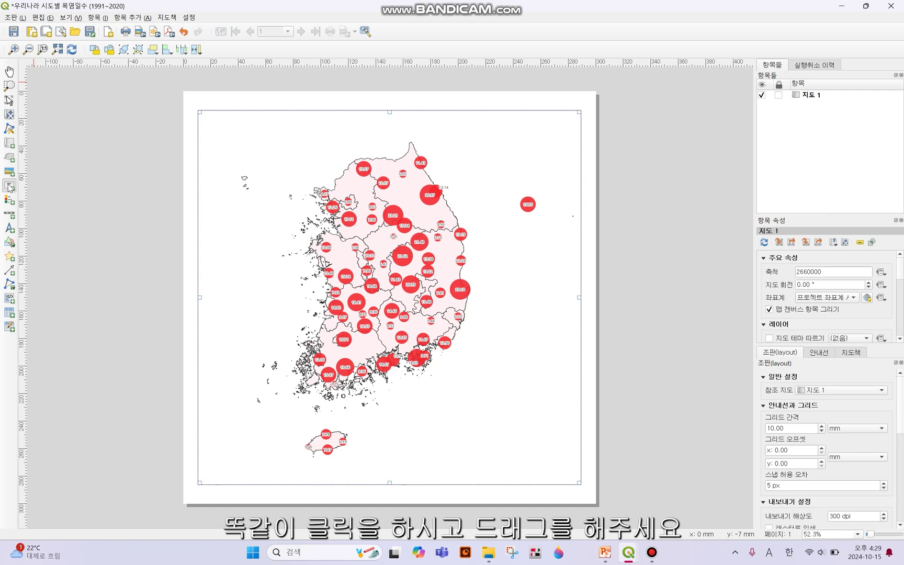
left_click_drag(222, 99, 550, 141)
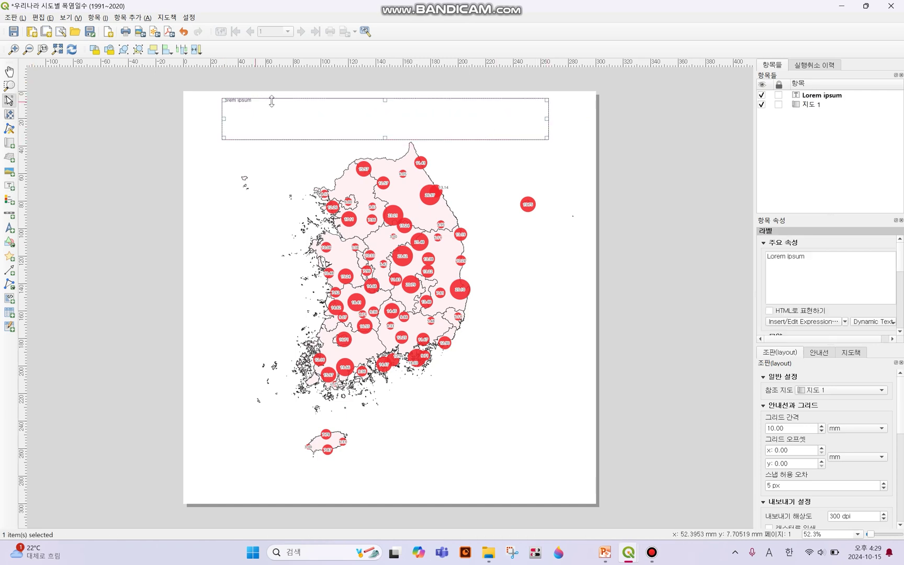
key("v")
left_click(244, 101)
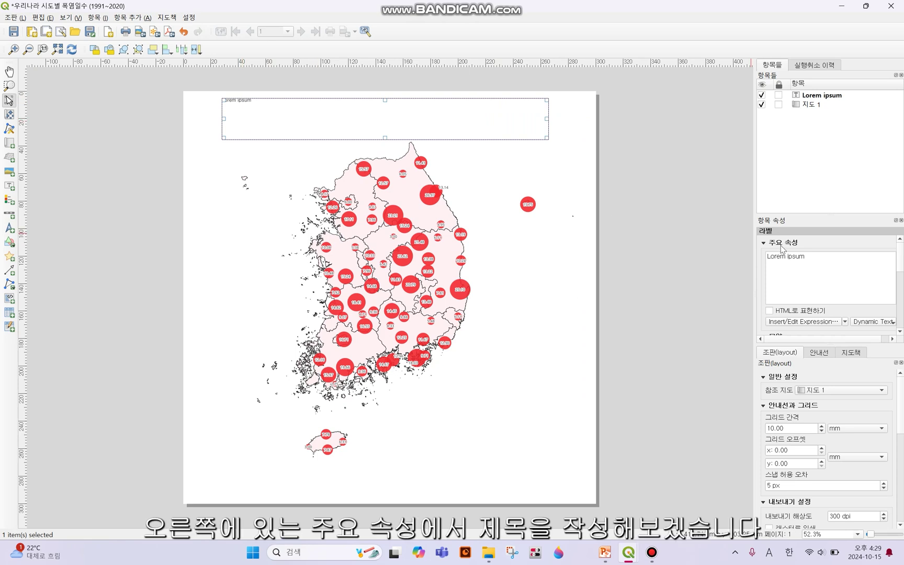
Step: Replace the label's placeholder text with "1991년~2020년, 우리나라 시도별 폭염일수"
left_click_drag(808, 257, 747, 256)
key("Hangul")
key("BackSpace")
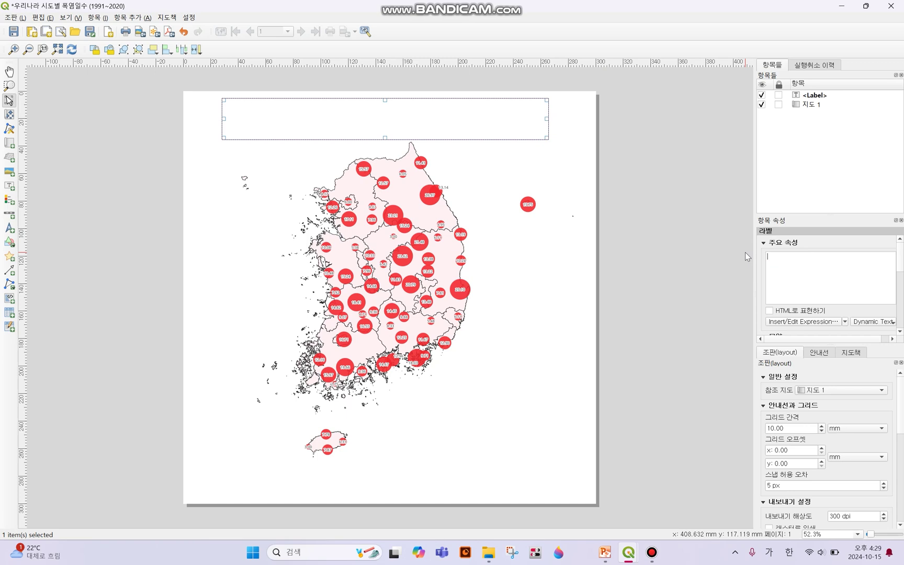
type("1991년~2020년,")
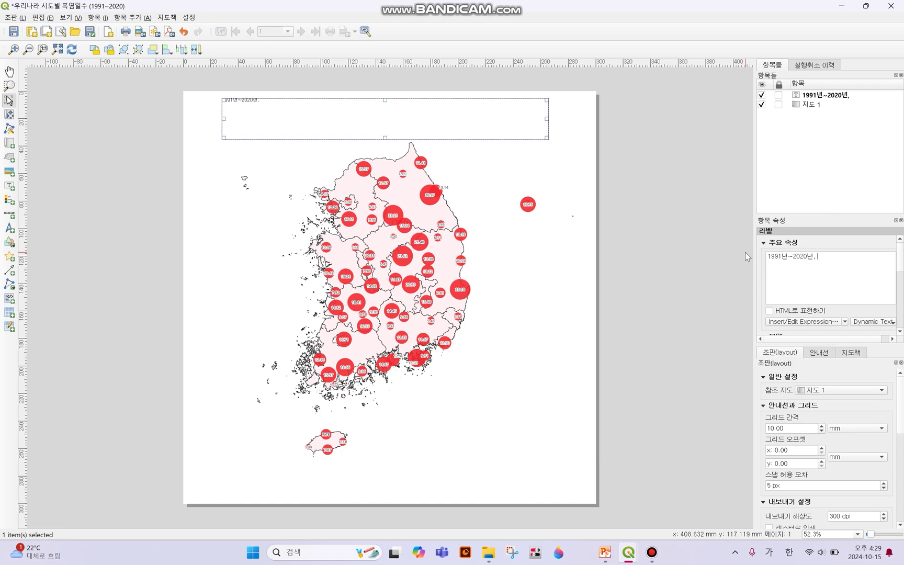
type("우리나라 시도별 폭염일수")
Step: Put the period in parentheses at the end of the title, making it "우리나라 시도별 폭염일수(1991년~2020년)"
left_click_drag(768, 256, 813, 257)
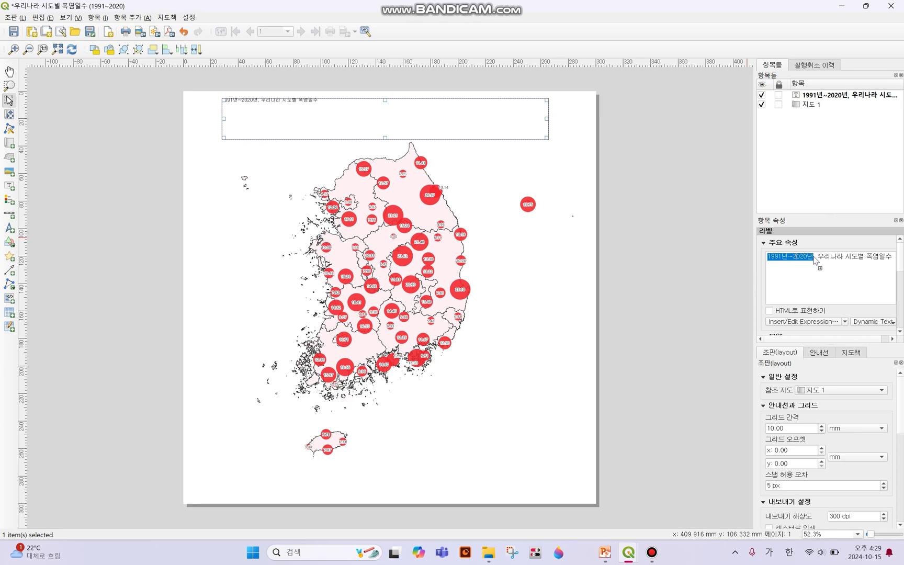
left_click_drag(889, 261, 891, 260)
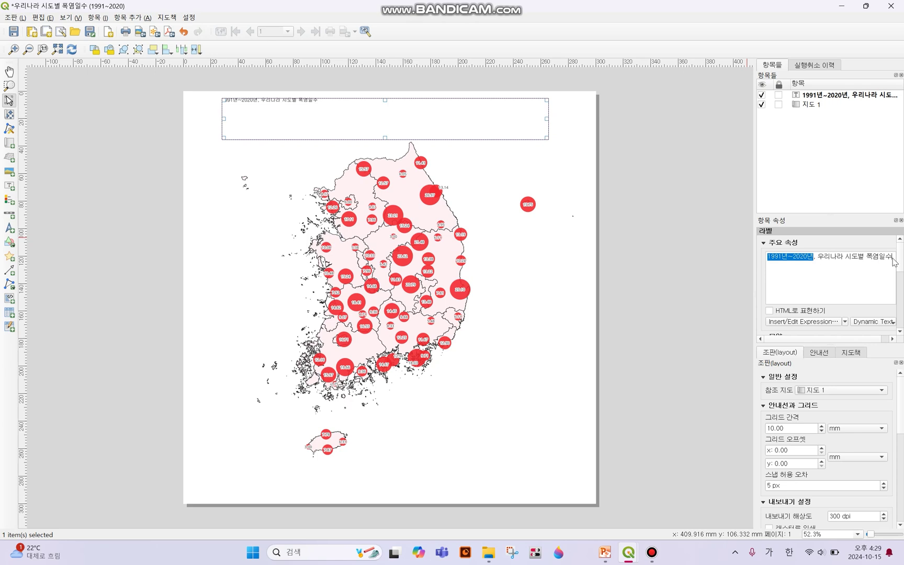
left_click(773, 258)
key("BackSpace")
key("BackSpace")
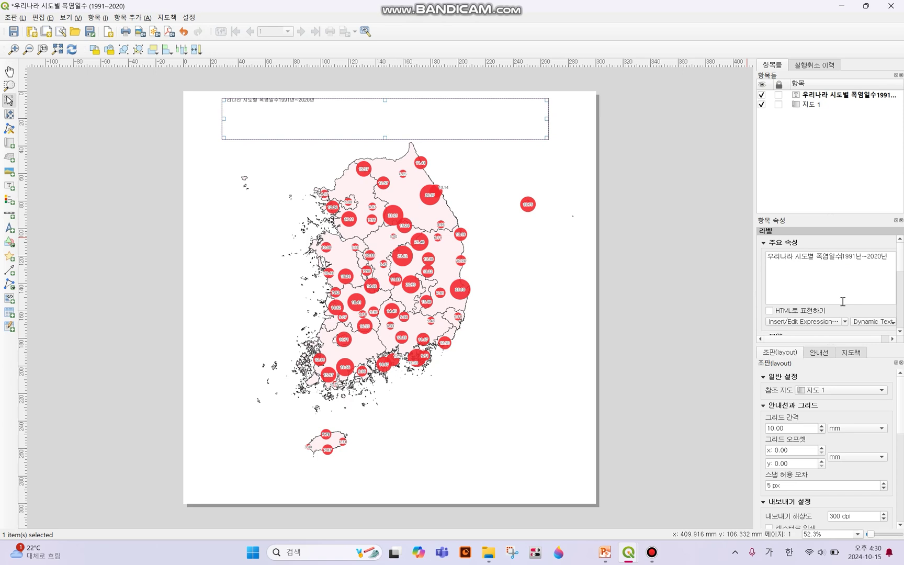
type("(")
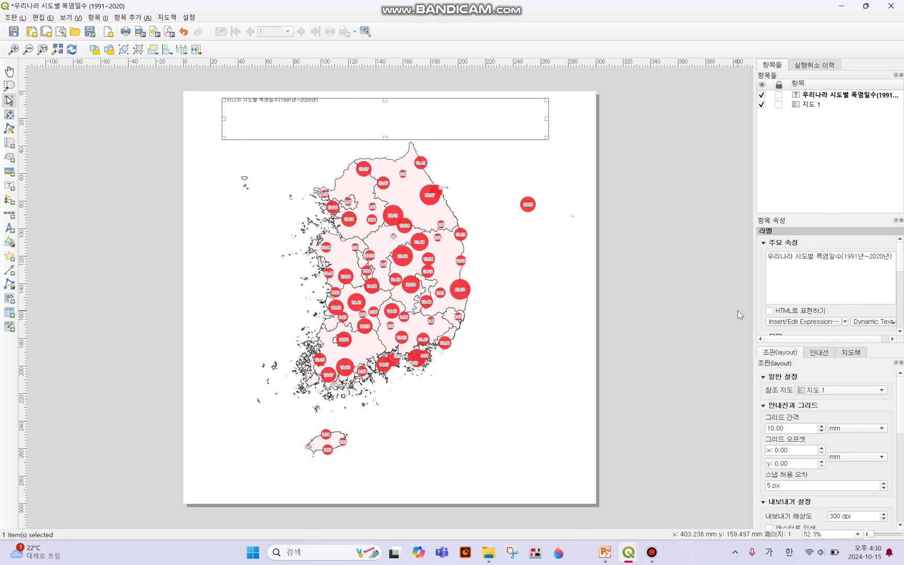
left_click(716, 319)
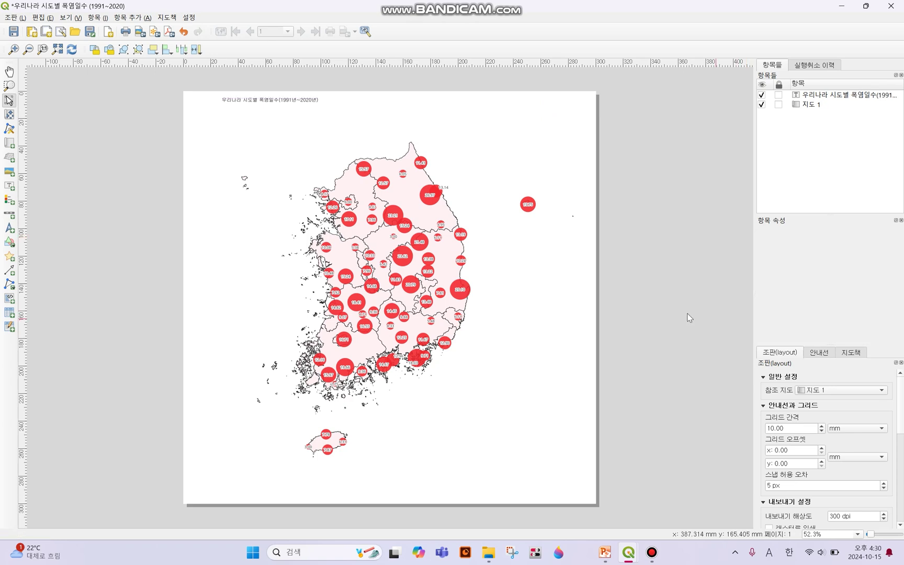
Step: Set the font size of the map title label to 32 points
left_click(307, 124)
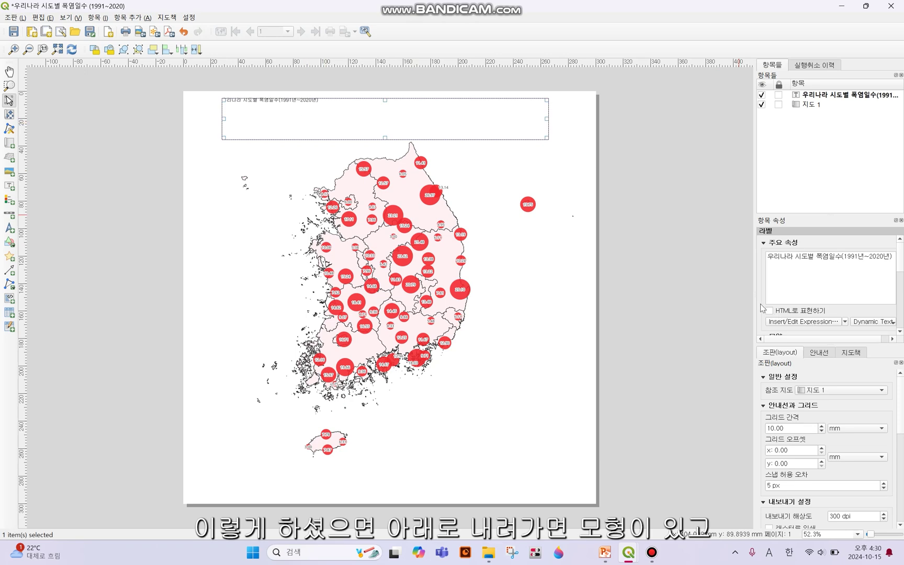
scroll(765, 309, "down", 1)
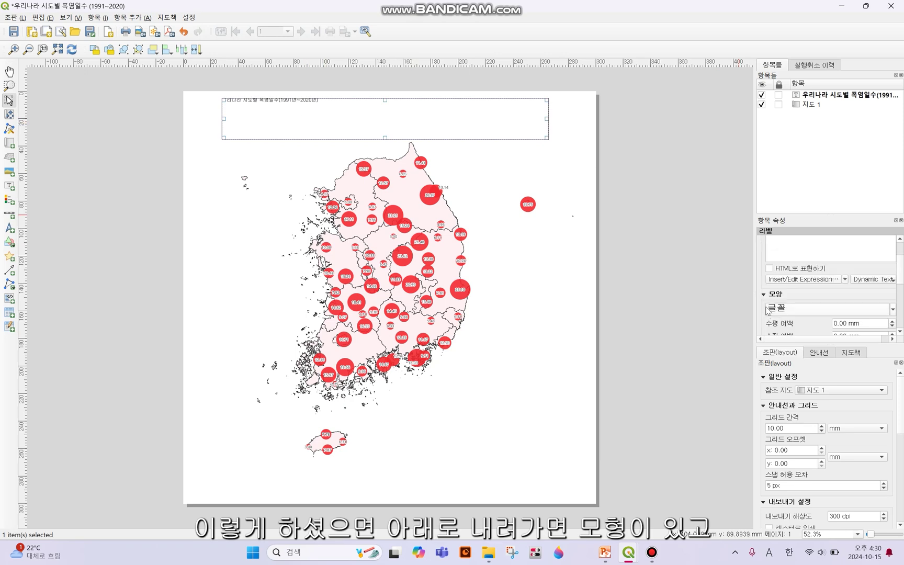
scroll(774, 291, "down", 1)
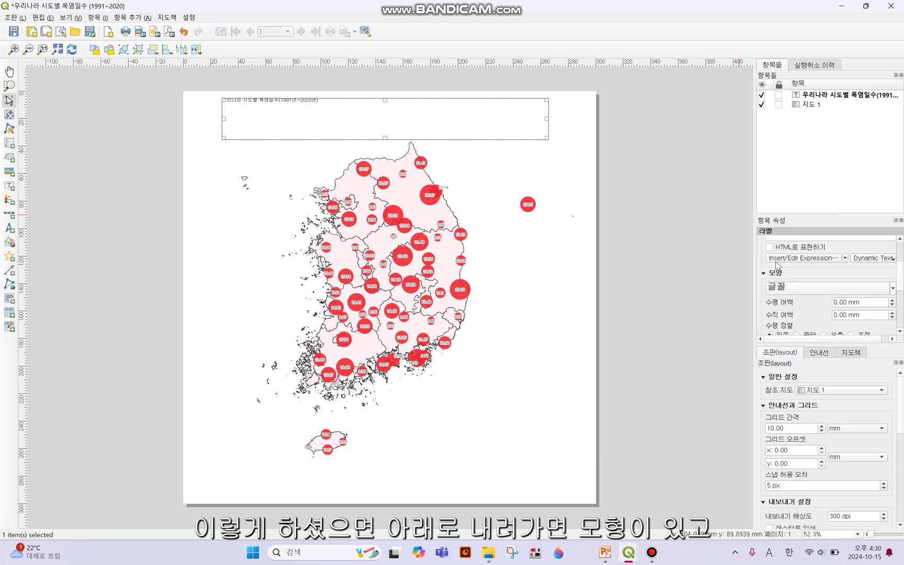
left_click(789, 289)
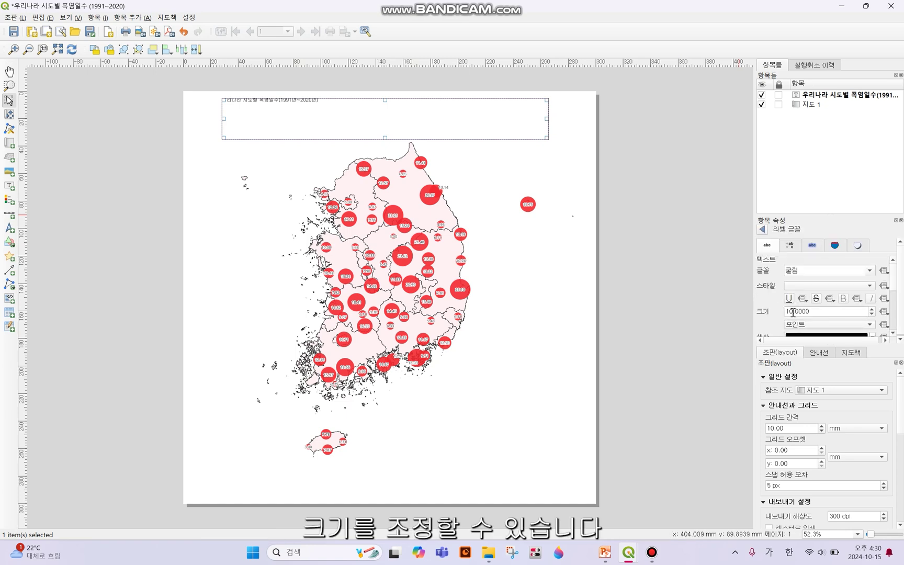
left_click_drag(794, 312, 784, 314)
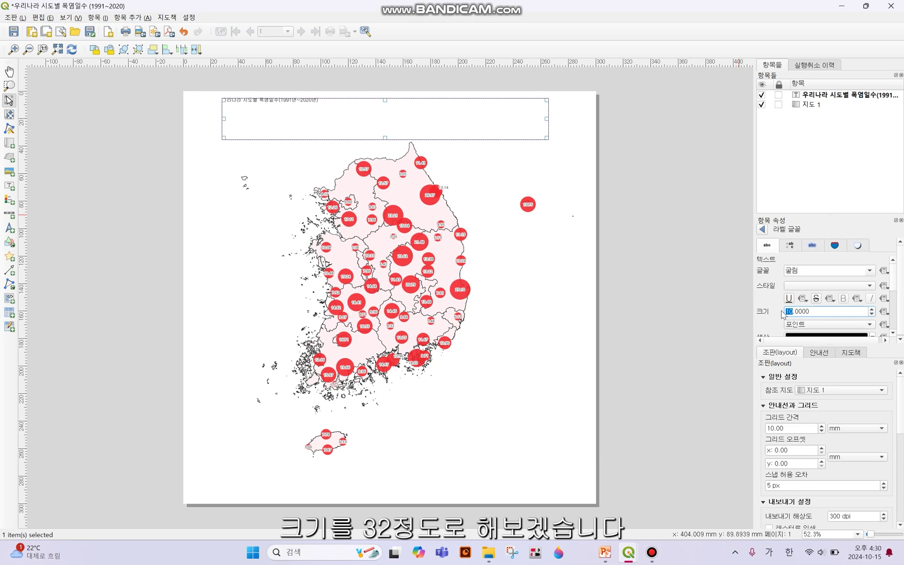
type("32")
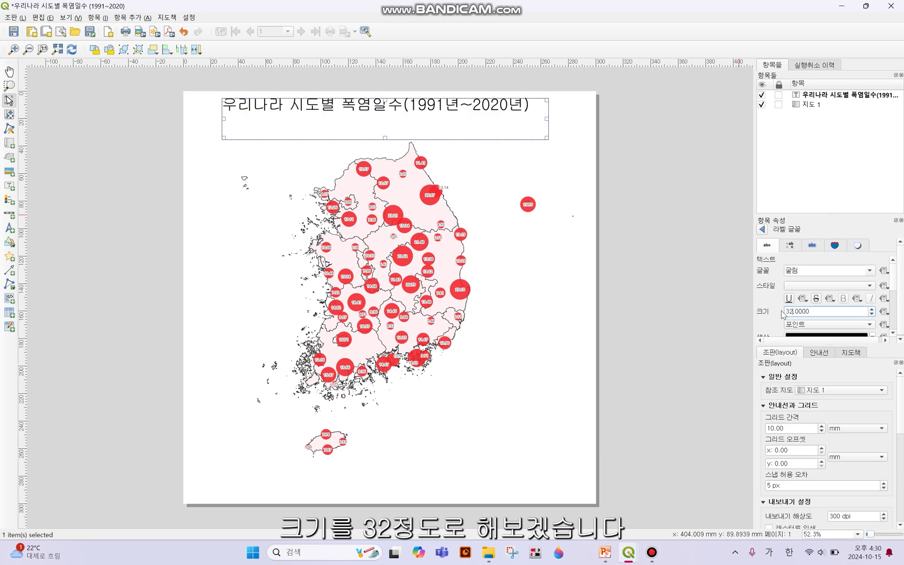
left_click(696, 252)
Step: Move the title label slightly down and to the right so it sits centred above the map
left_click(450, 108)
left_click_drag(450, 107, 463, 117)
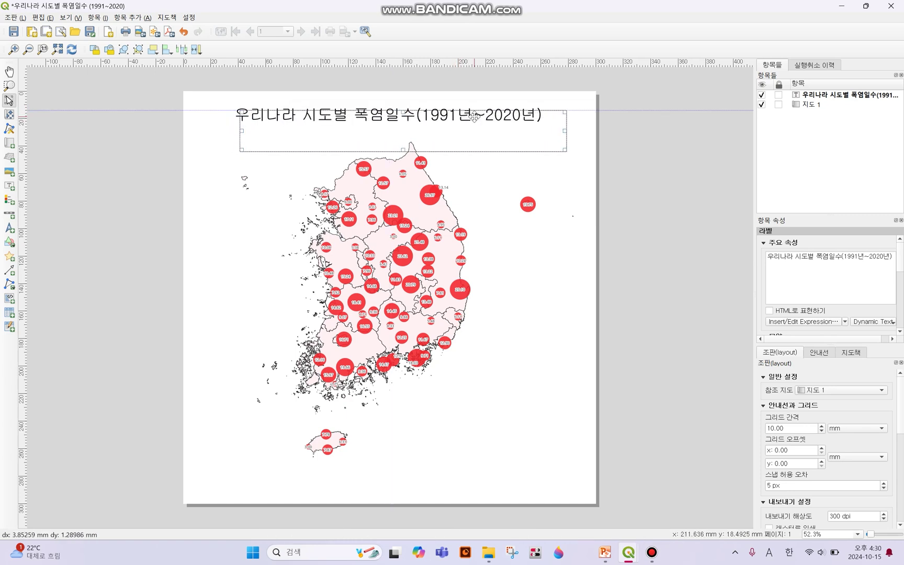
left_click(686, 170)
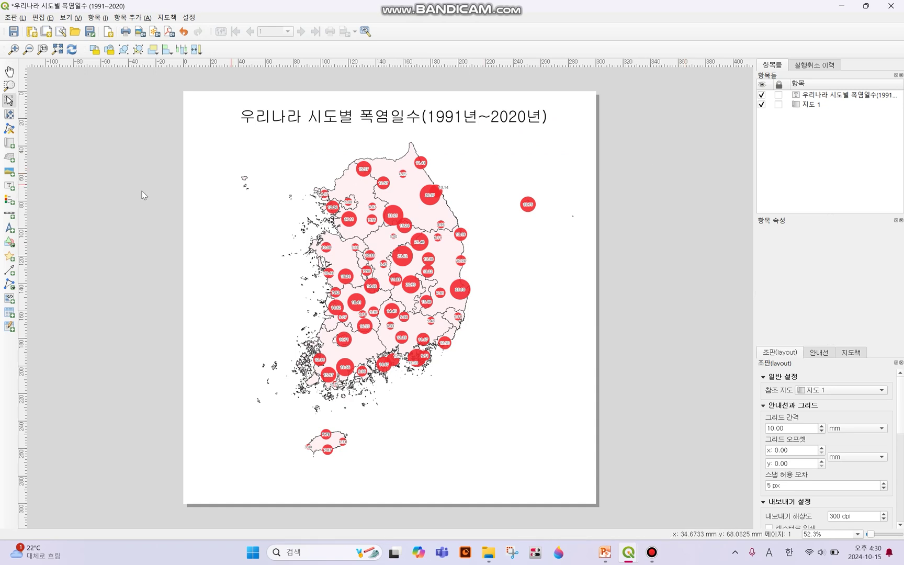
Step: Add a legend in the lower-right part of the page and turn off automatic updating of its items
left_click(8, 201)
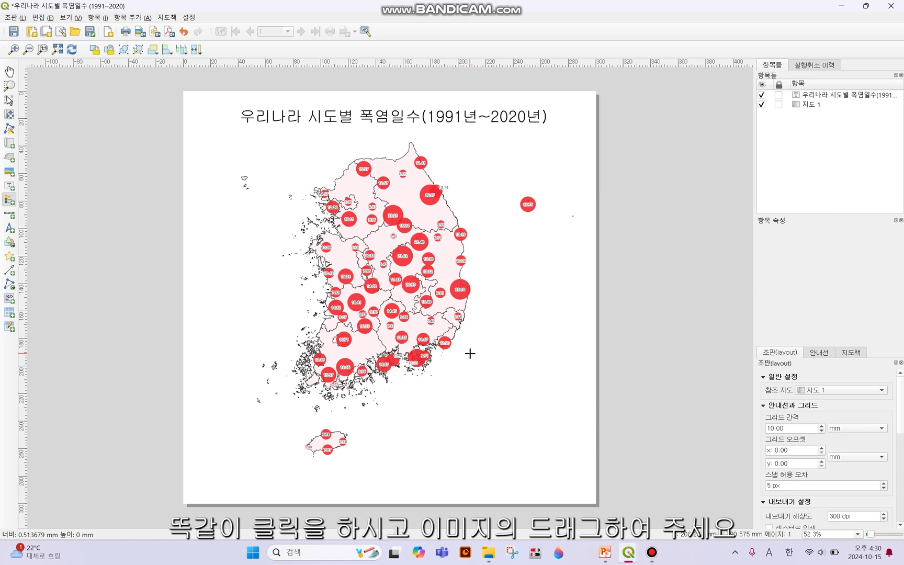
left_click_drag(469, 354, 571, 471)
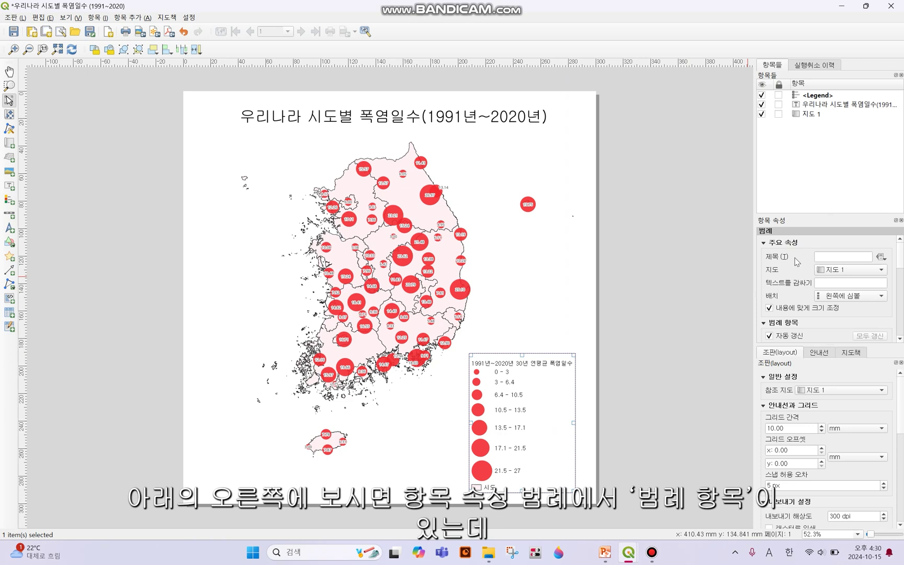
scroll(797, 262, "down", 3)
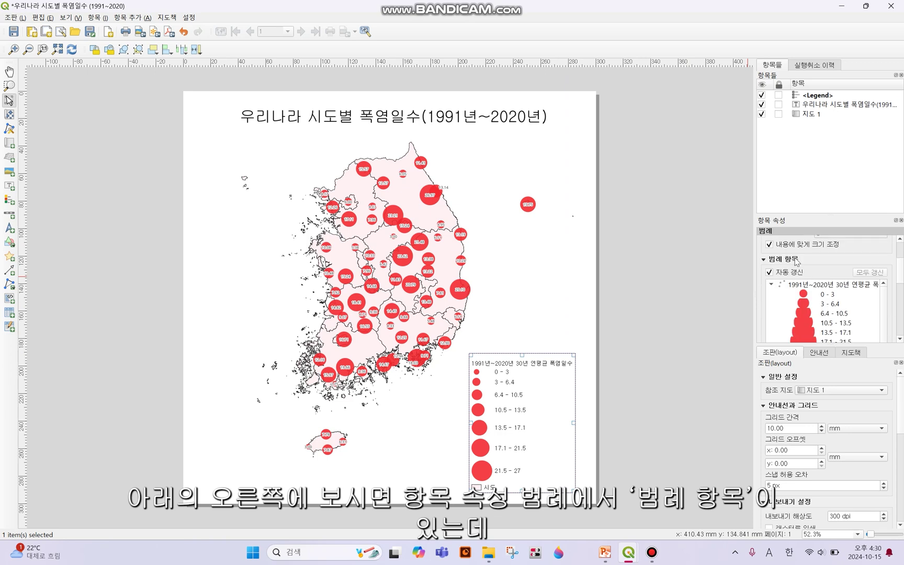
scroll(796, 261, "down", 1)
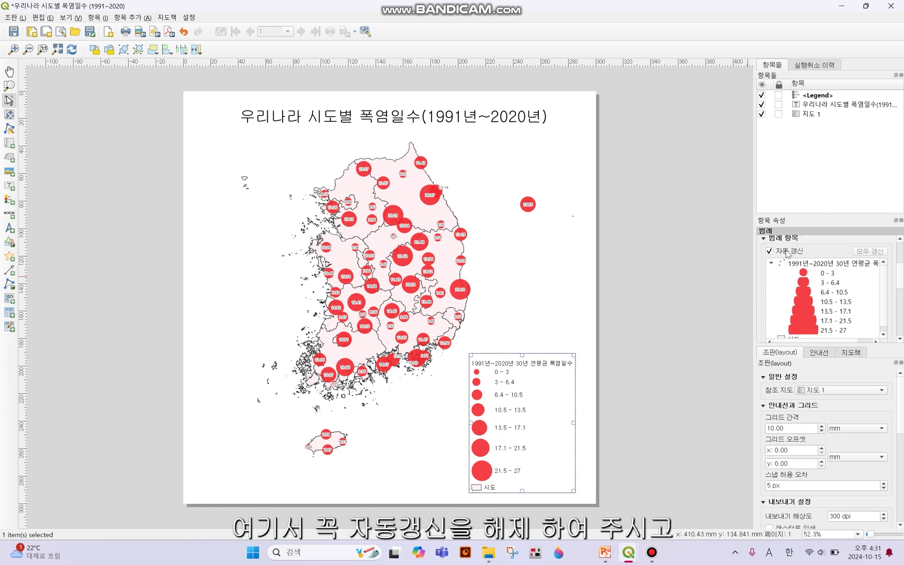
left_click(770, 251)
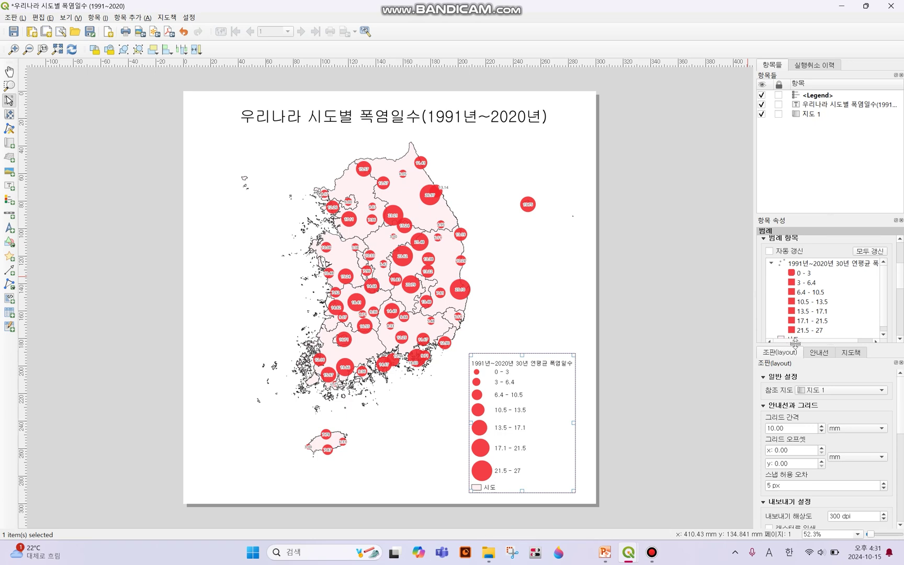
Step: Remove the "시도" entry from the legend items
left_click_drag(796, 343, 795, 373)
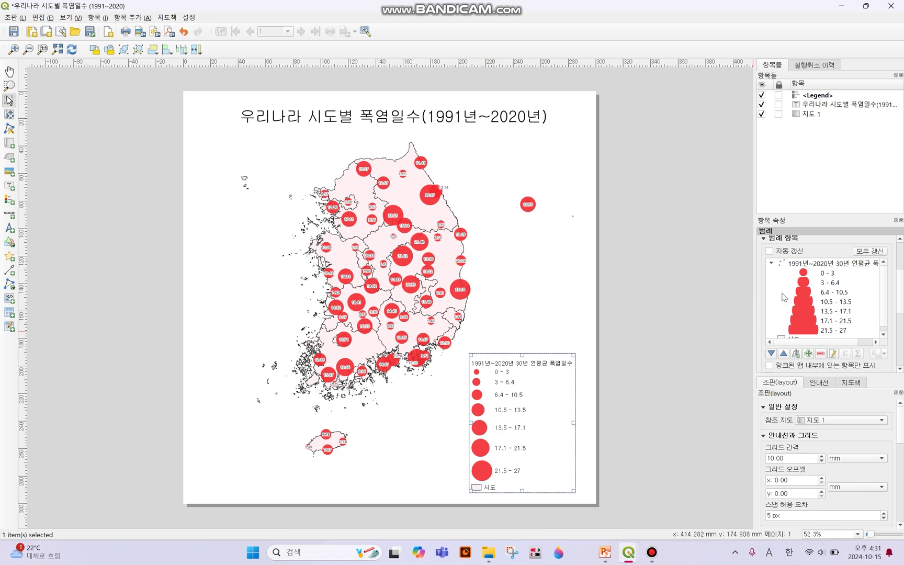
scroll(784, 298, "down", 1)
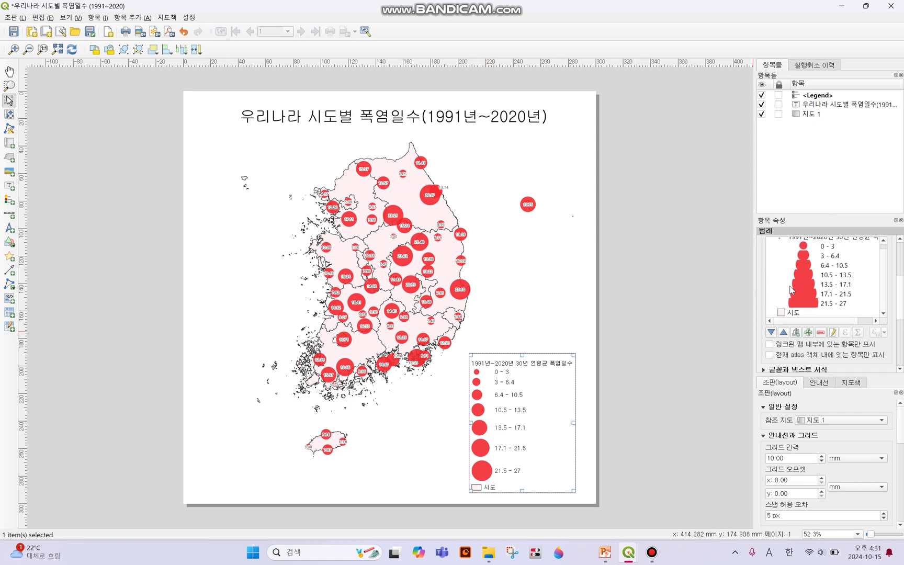
left_click(794, 313)
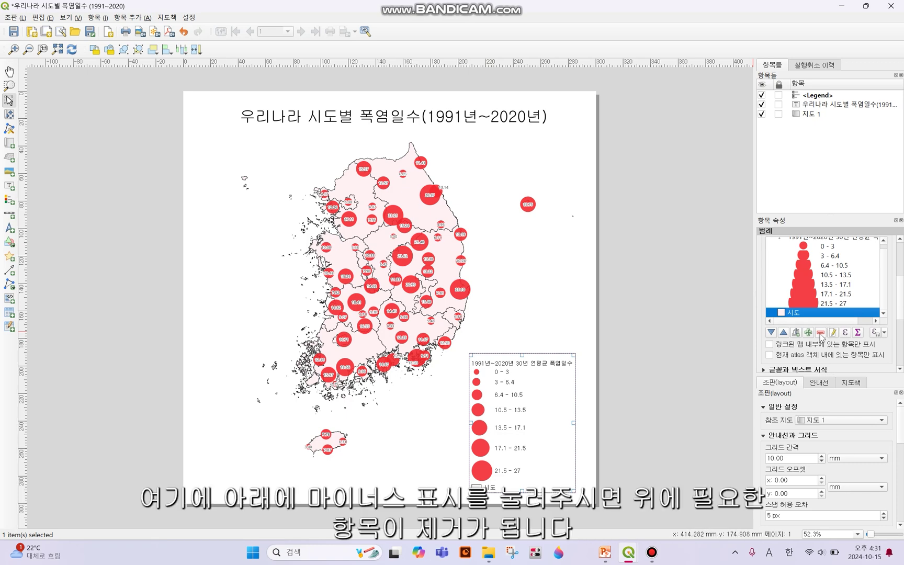
left_click(820, 333)
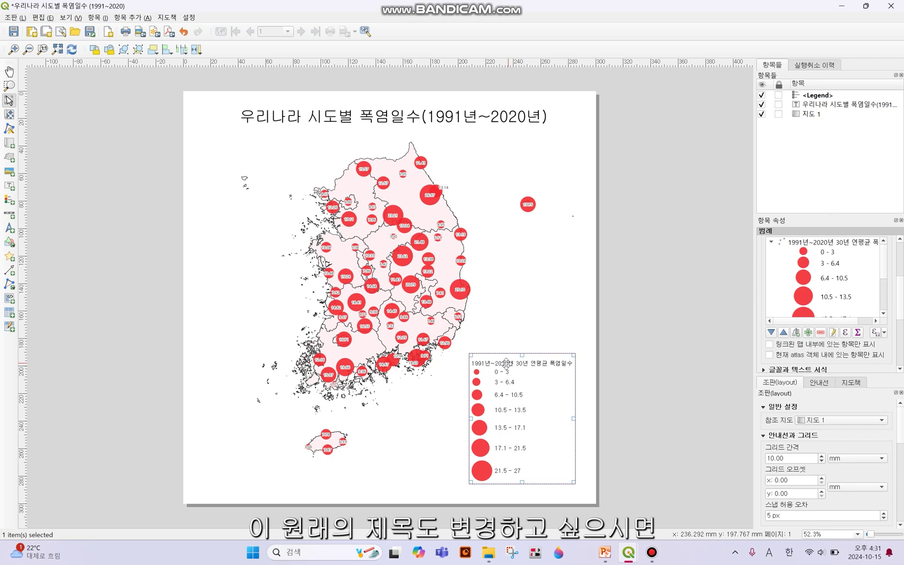
Step: Change the legend's heatwave layer heading to "폭염일수(일)"
double_click(806, 244)
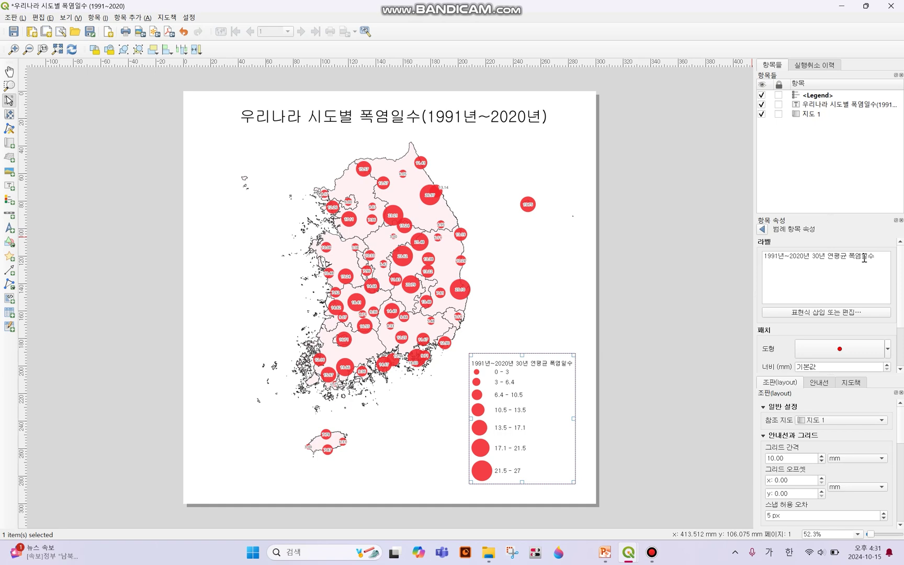
left_click_drag(849, 256, 762, 259)
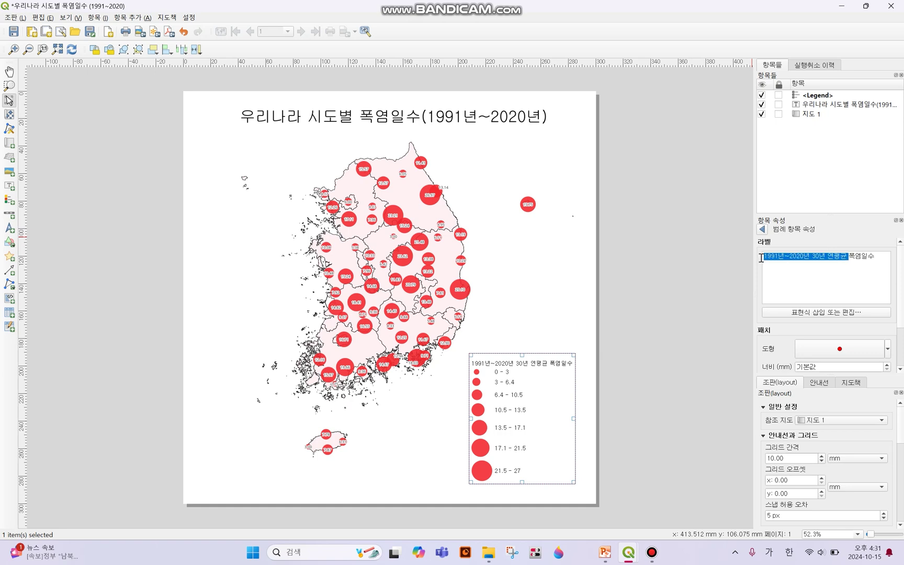
key("BackSpace")
left_click(813, 259)
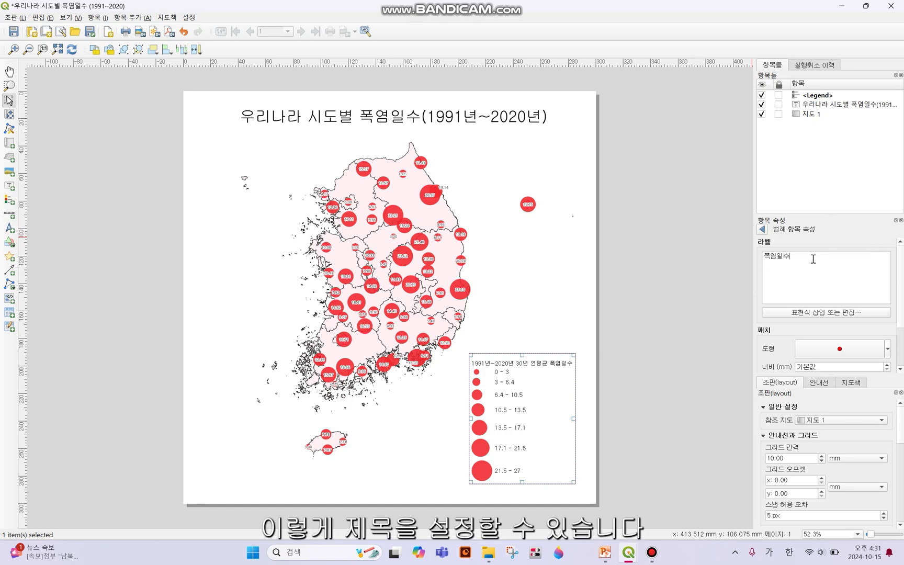
key("BackSpace")
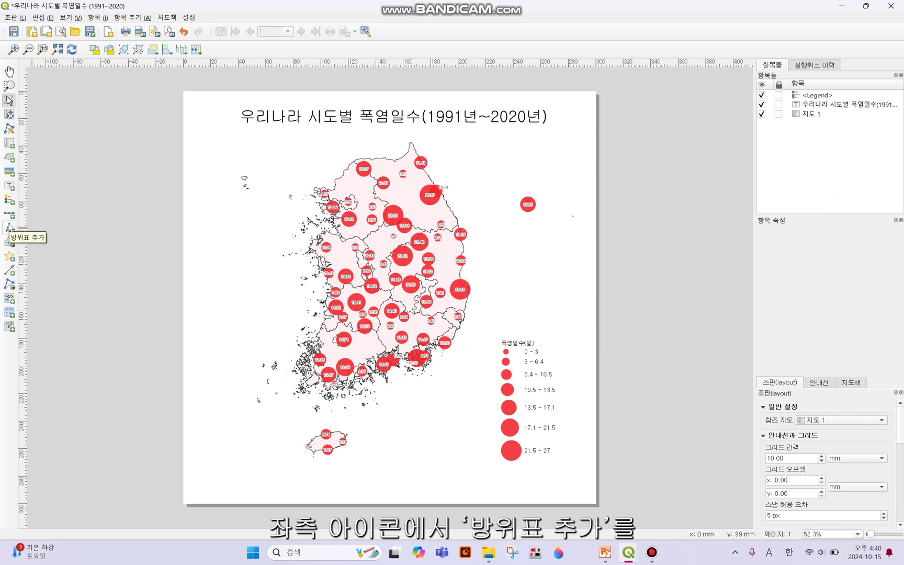
Step: Add a north arrow near the page's upper-left corner and give it a thin outlined arrowhead from the arrows SVG group
left_click(9, 228)
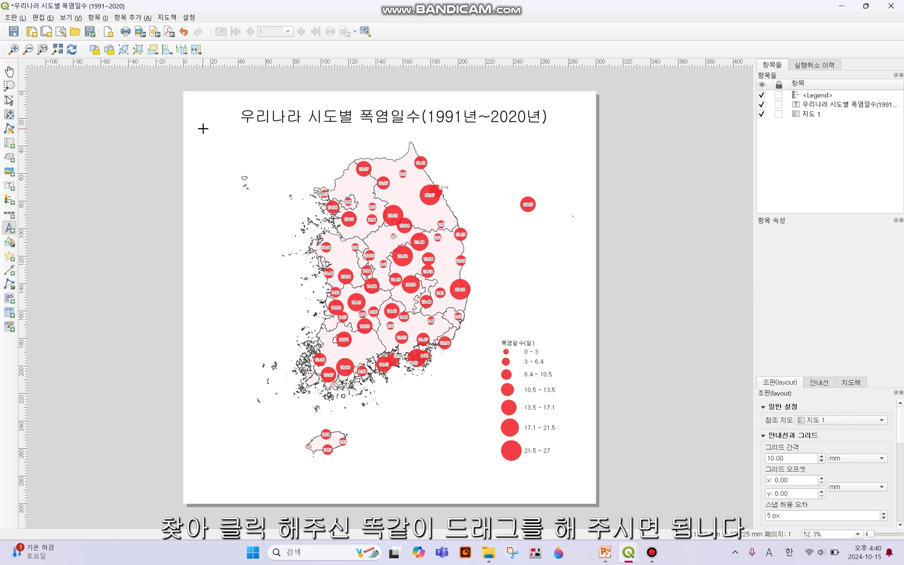
left_click_drag(200, 124, 233, 162)
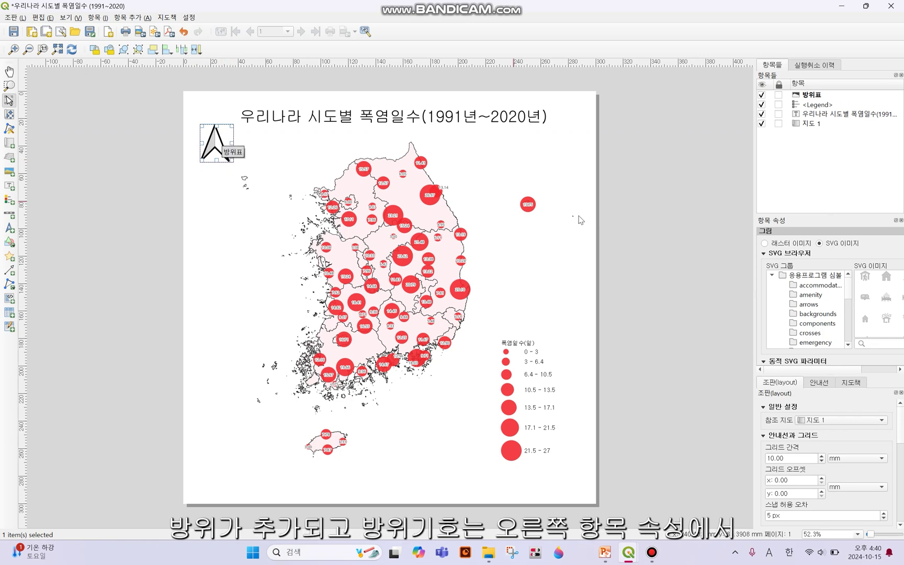
left_click(814, 306)
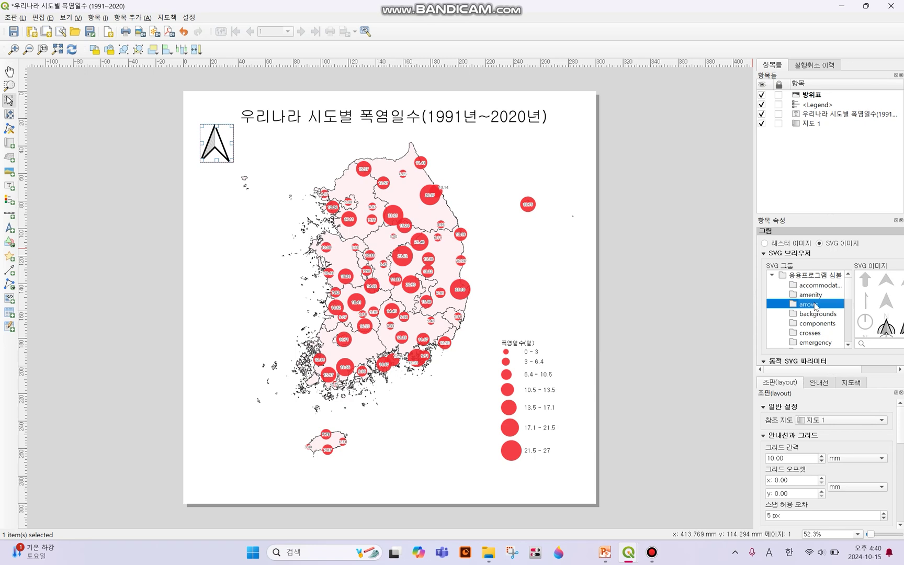
left_click(886, 303)
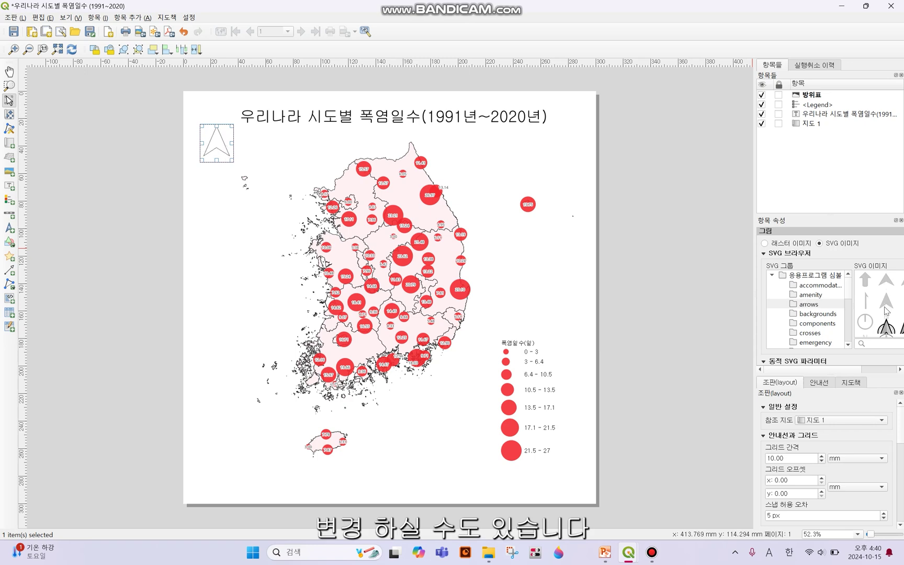
left_click(886, 327)
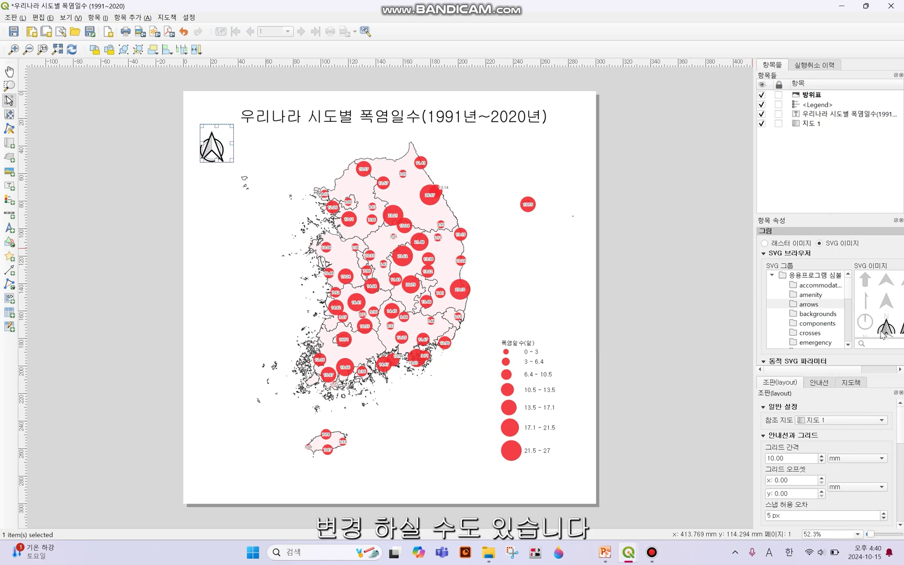
left_click(887, 301)
left_click(888, 282)
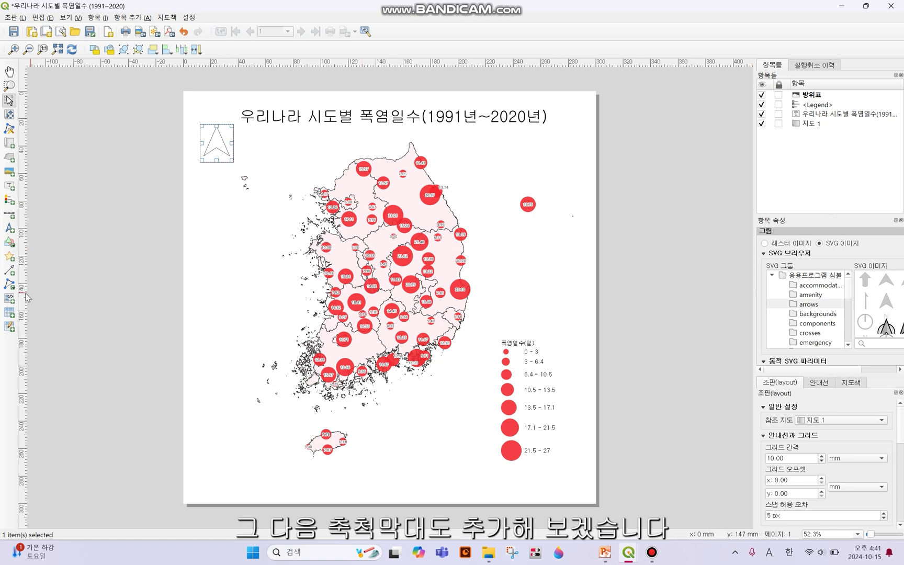
Step: Add a scale bar for the map below the legend and shift it slightly to the right
left_click(9, 215)
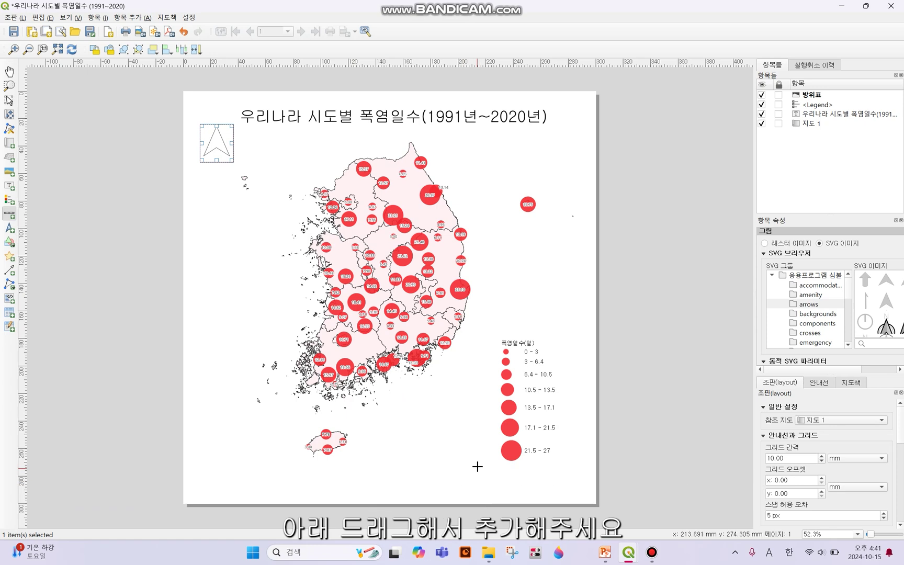
left_click_drag(476, 468, 497, 478)
left_click_drag(510, 479, 580, 487)
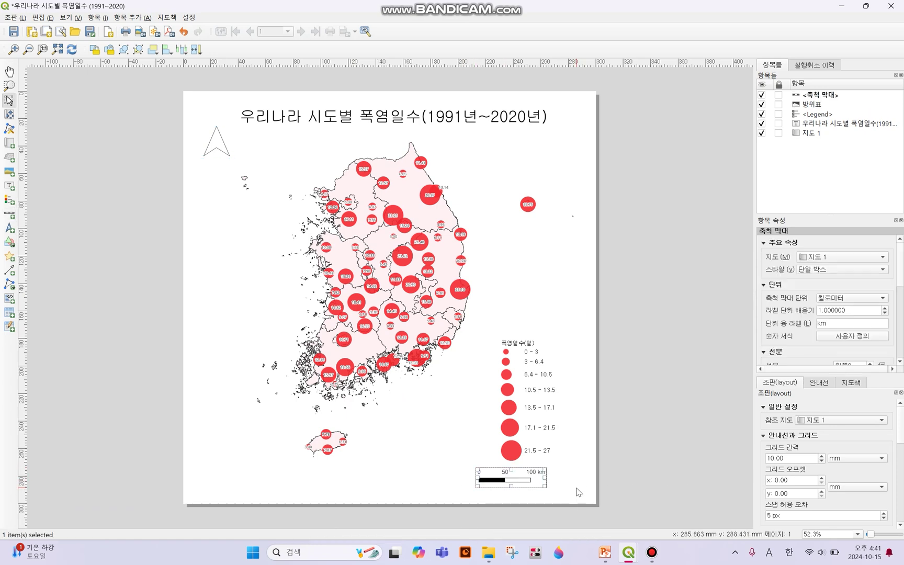
left_click_drag(518, 473, 530, 474)
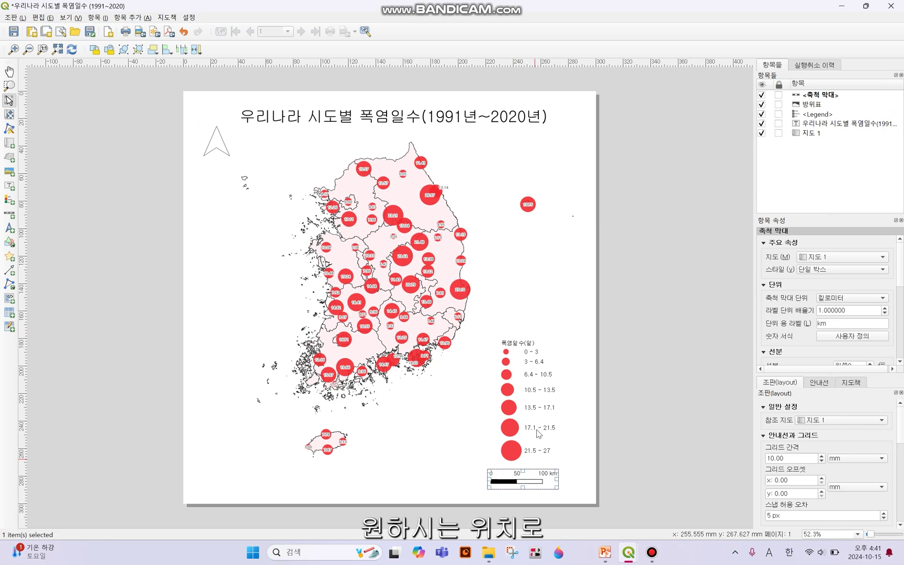
Step: Nudge the legend and scale bar into alignment, and move the map frame slightly down below the title
left_click_drag(537, 433, 525, 425)
left_click_drag(526, 473, 528, 469)
left_click(619, 451)
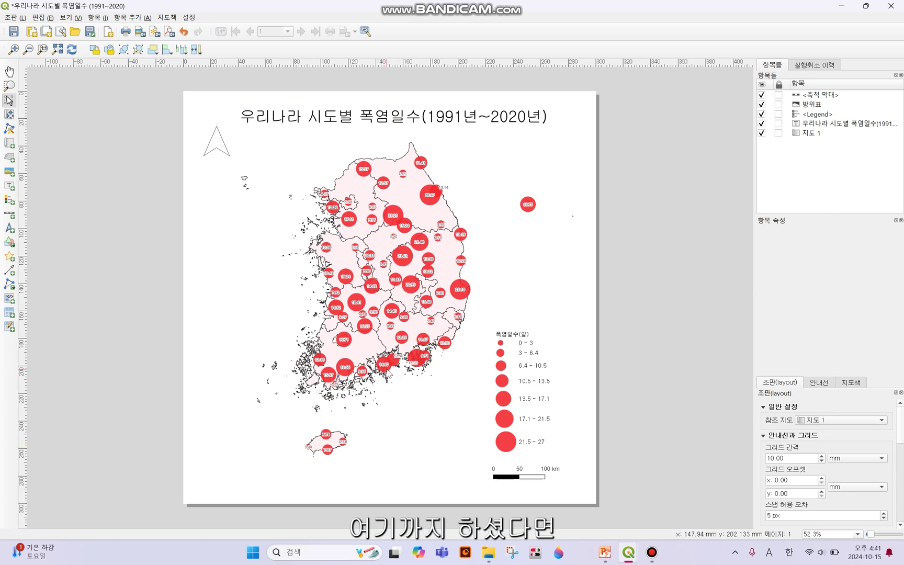
left_click_drag(388, 373, 385, 381)
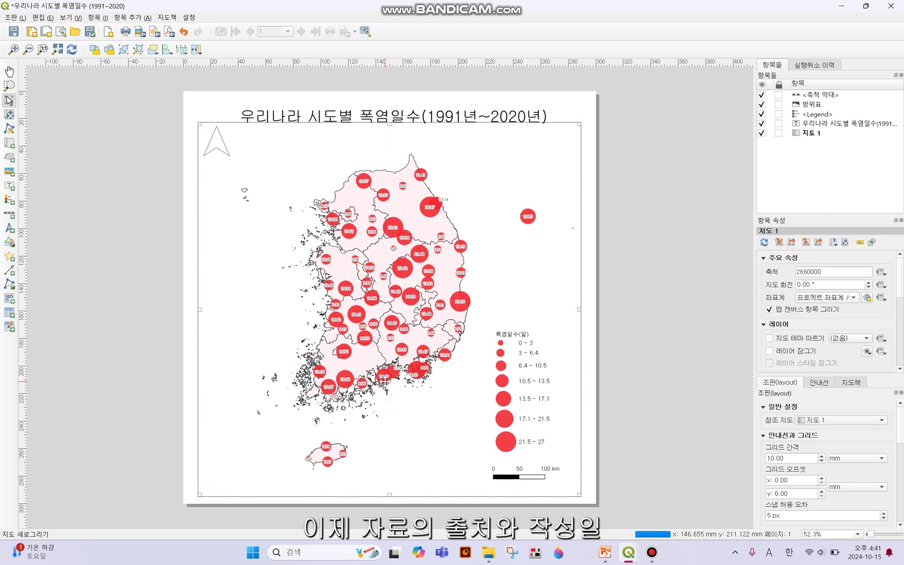
left_click(647, 347)
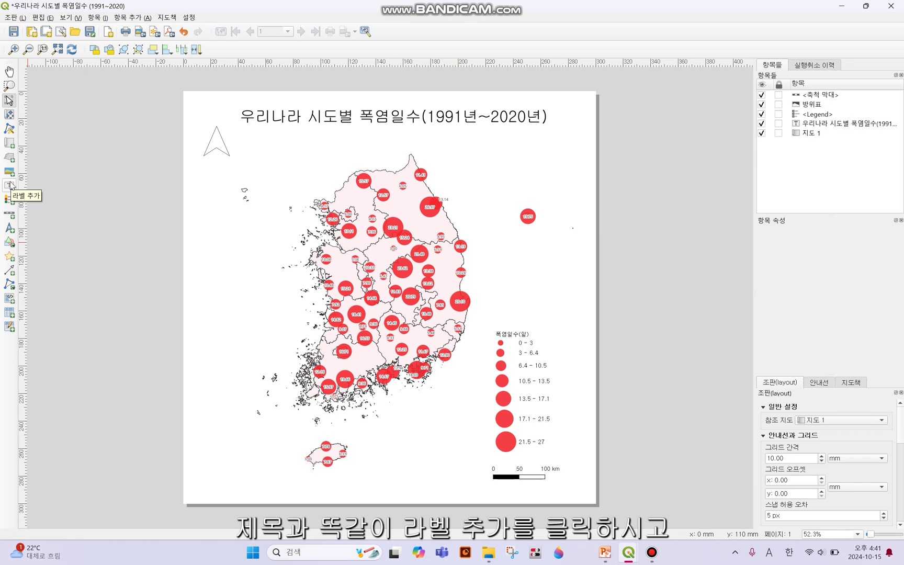
Step: Draw a new label box in the lower-left corner of the page, beside Jeju Island
left_click(10, 185)
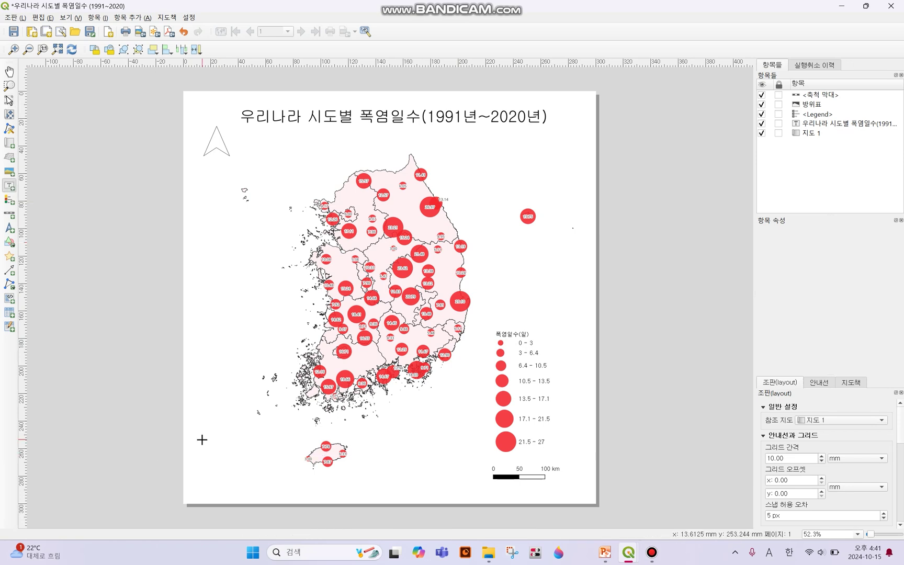
left_click_drag(202, 447, 294, 484)
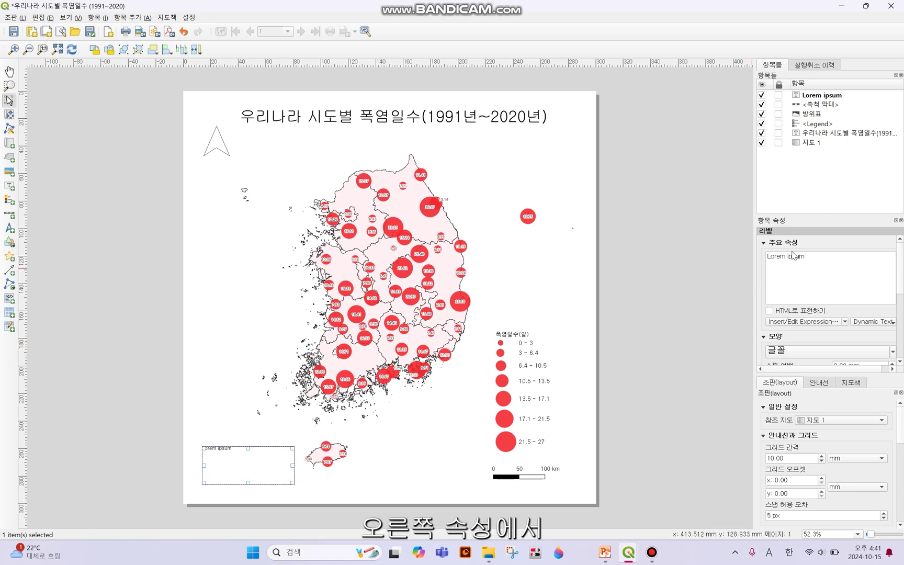
Step: Replace the new label's placeholder text with the source line "자료출처: 통계청"
left_click_drag(806, 256, 765, 252)
key("BackSpace")
key("BackSpace")
key("BackSpace")
type("ㅈ")
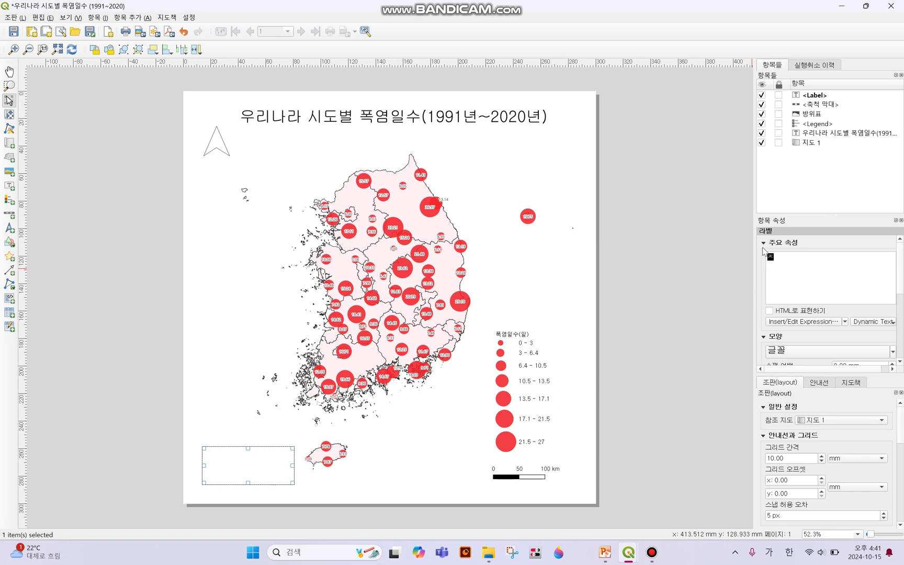
type("ㅏㄹㅛㅊㅜㄹㅊㅓ: ")
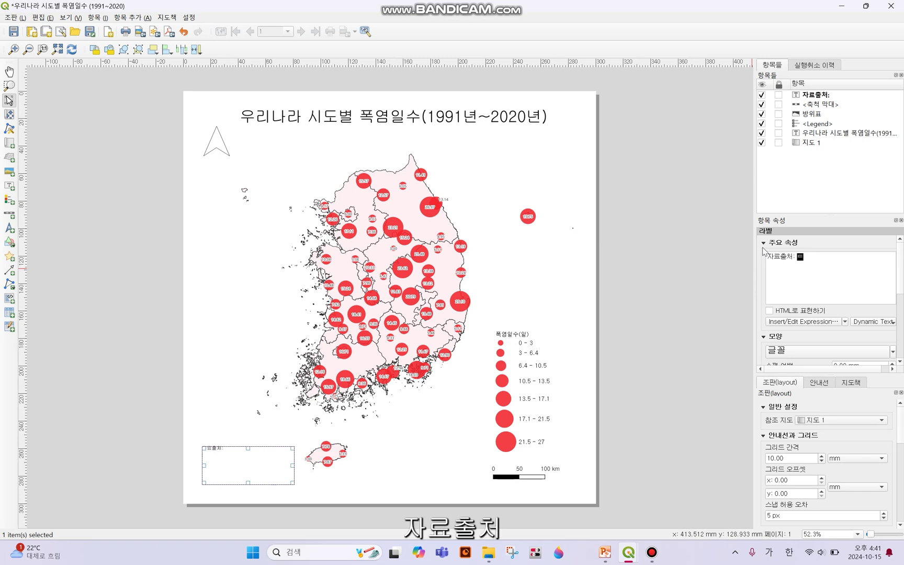
type("ㅌㅗㅇㄱㅖ")
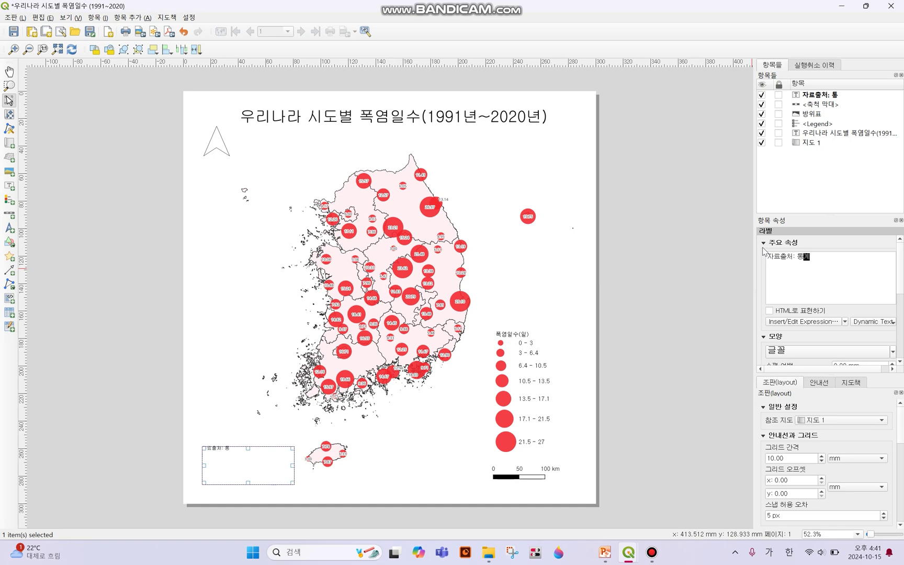
type("ㅊㅓㅇ")
key("Return")
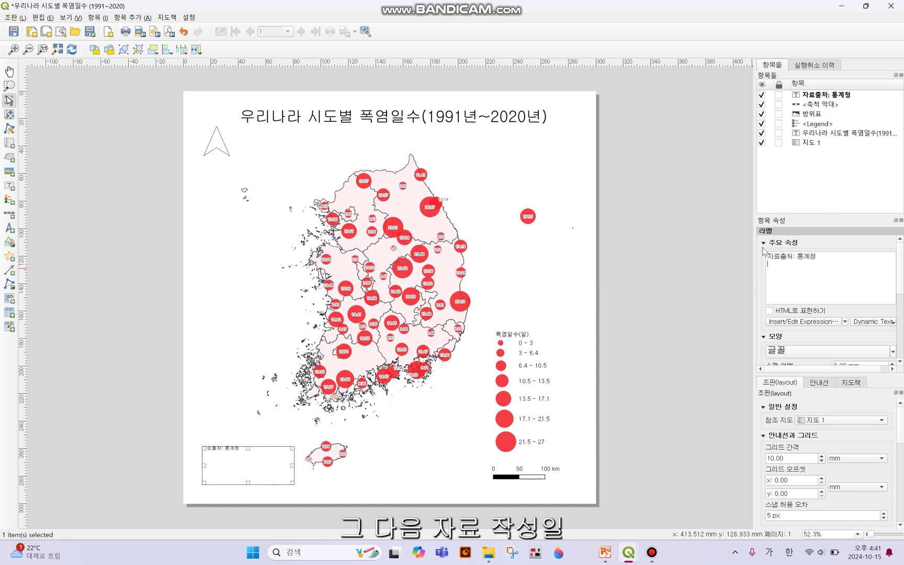
Step: Add the line "작성일: 2024-10-15" to the label and a line starting "작성자:" followed by the author's full name
type("ㅈㅏㄱㅅㅓㅇ")
type(": ")
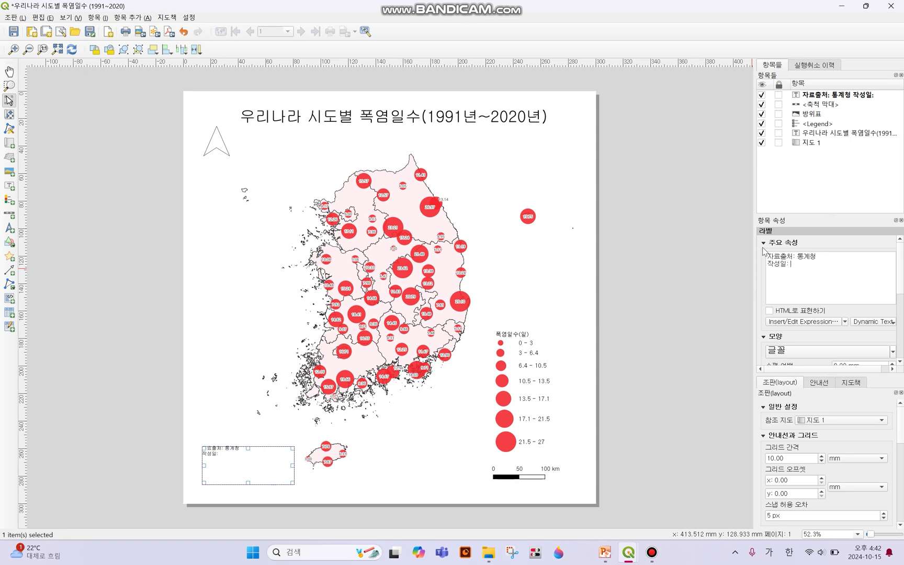
type("2024-10-15")
key("Return")
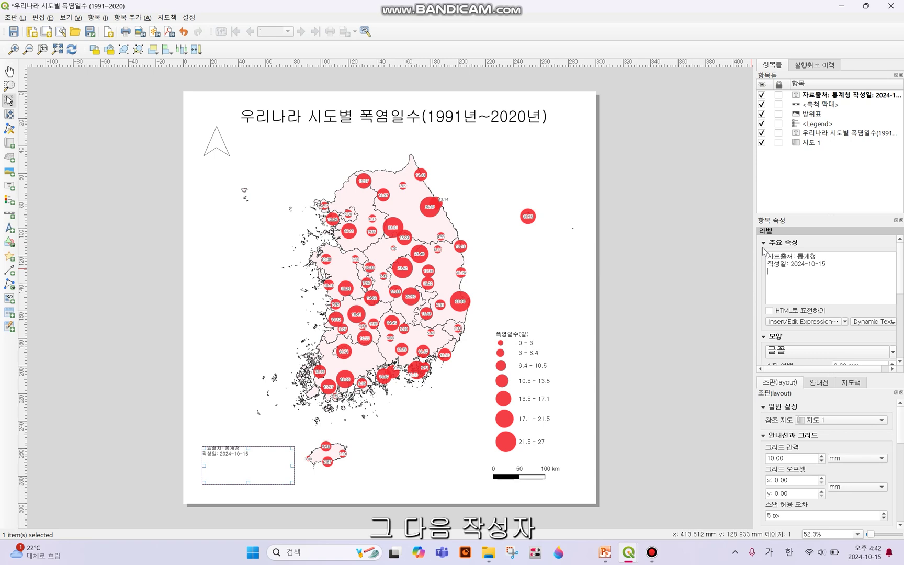
type("작성자")
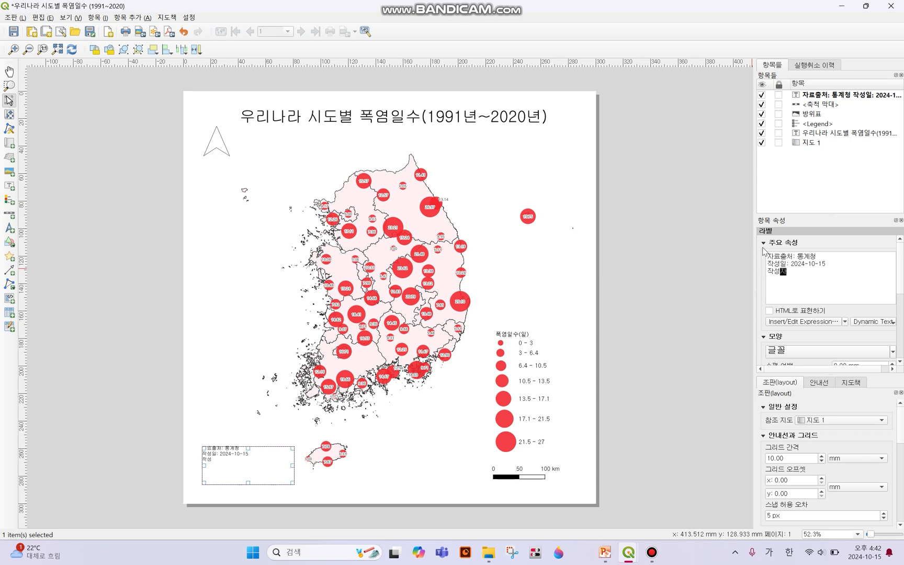
type(": 정윤")
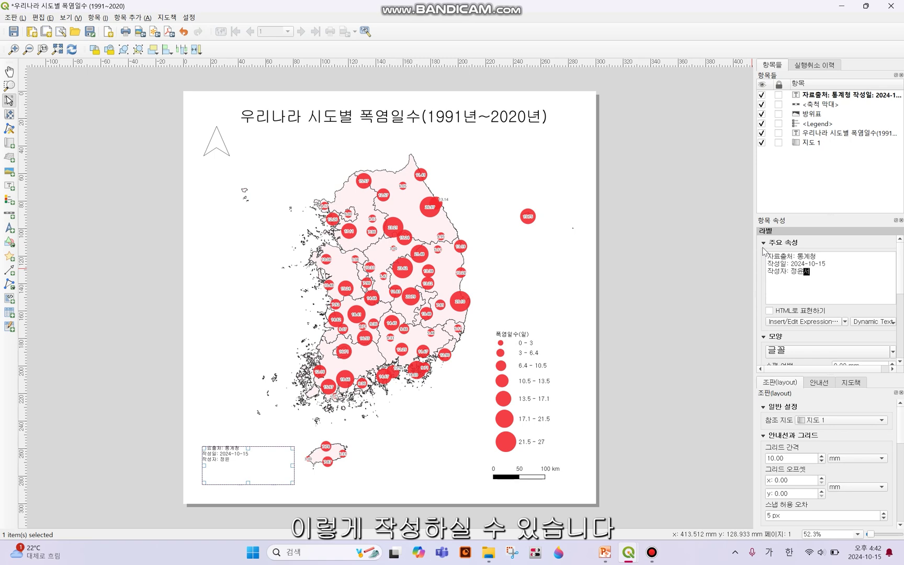
type("서")
left_click(799, 282)
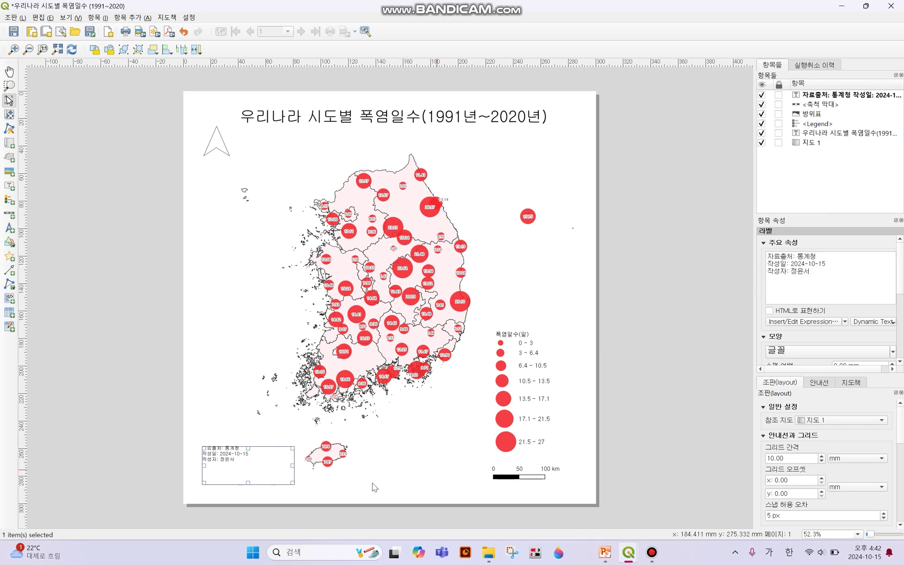
Step: Move the source label slightly down toward the page's lower-left corner and clear the item selection
left_click_drag(234, 456, 231, 480)
left_click(556, 460)
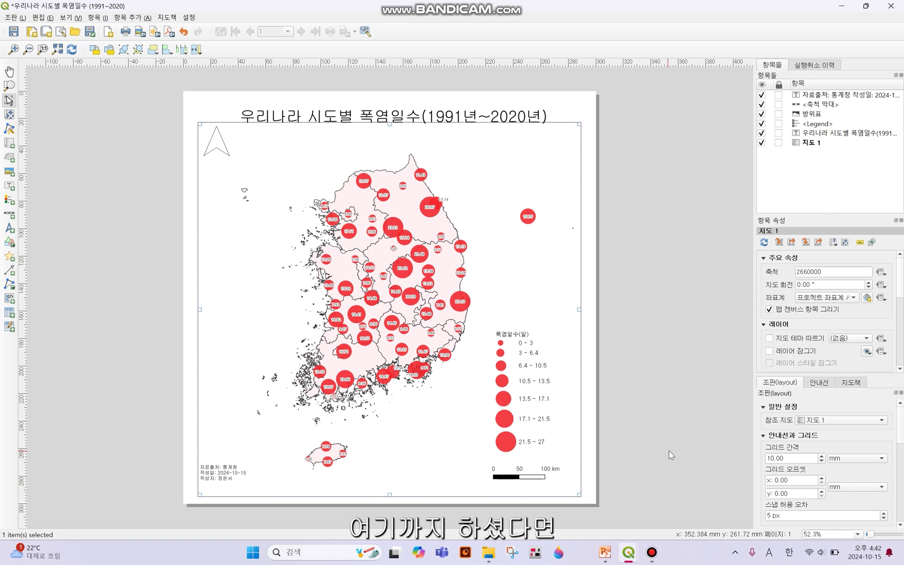
left_click(625, 460)
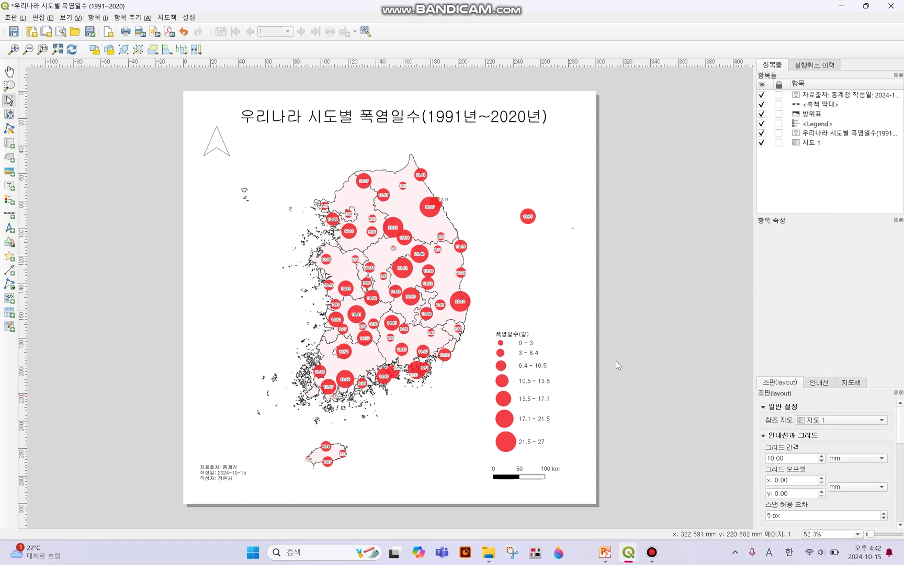
Step: Export the layout as the PNG image "우리나라 시도별 폭염일수 (1991~2020)" in the 2024_Qgis실습 folder, keeping the default 300 dpi options
left_click(17, 20)
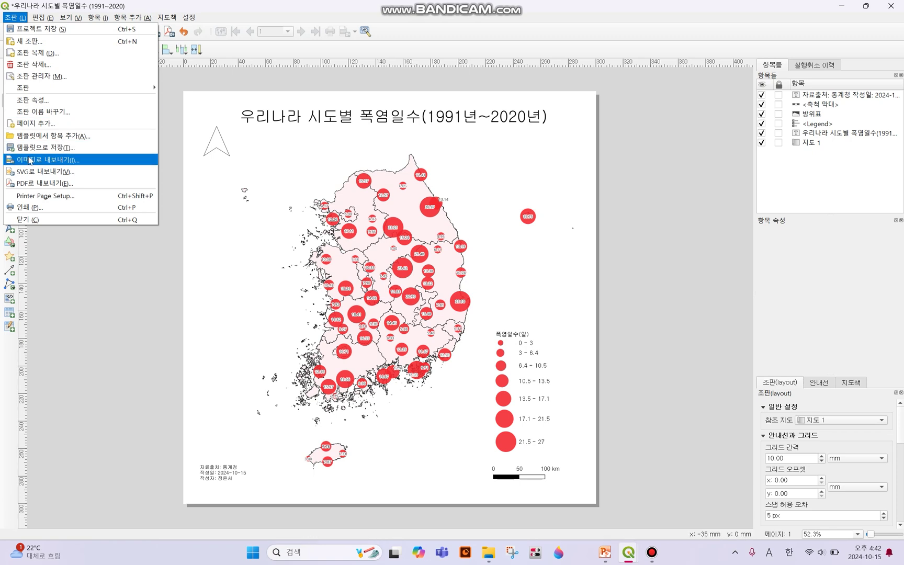
left_click(31, 160)
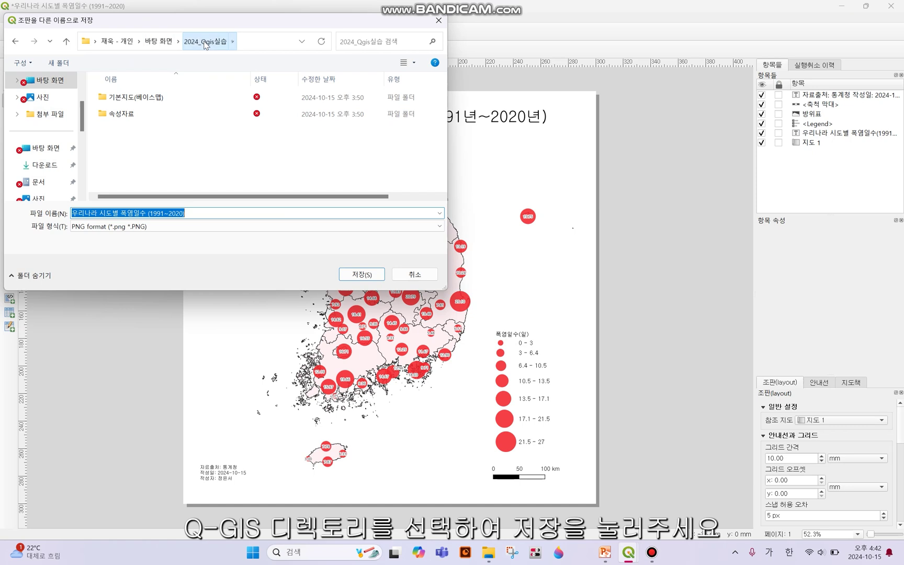
left_click(365, 274)
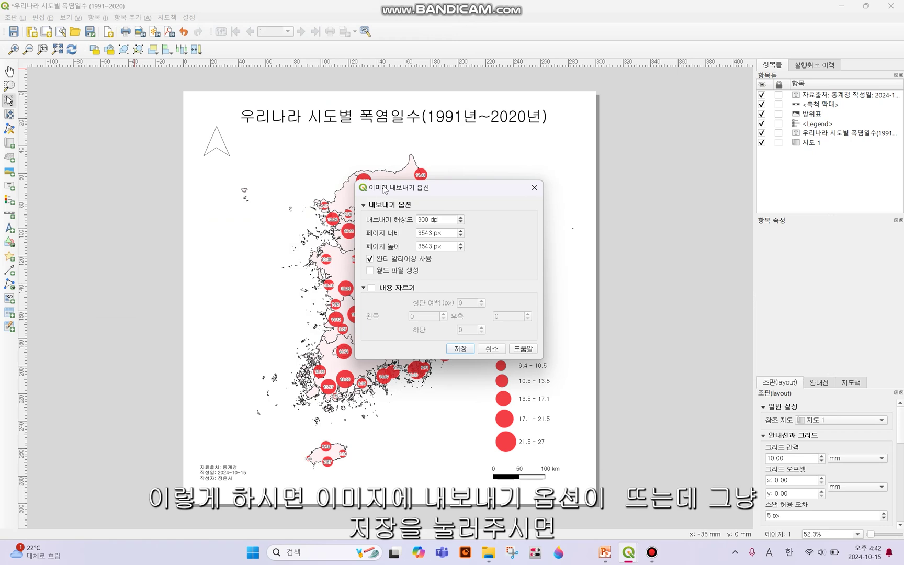
left_click(470, 350)
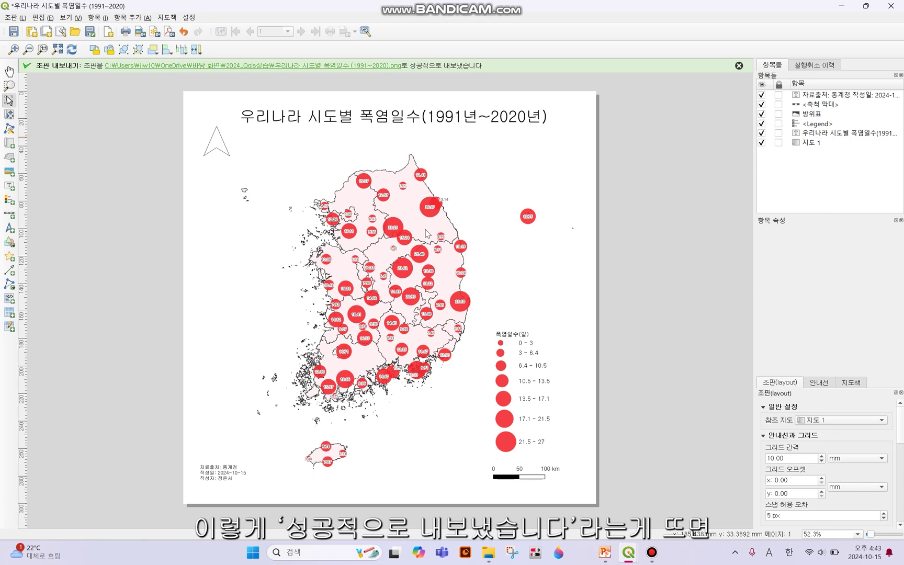
Step: Switch to File Explorer and open the exported PNG "우리나라 시도별 폭염일수 (1991~2020)" from the 2024_Qgis실습 folder
left_click(488, 552)
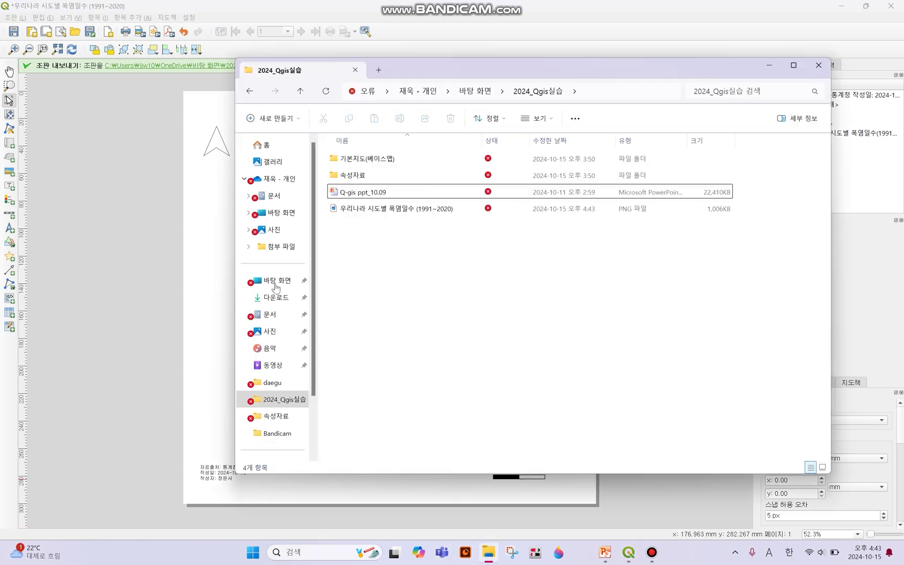
double_click(384, 209)
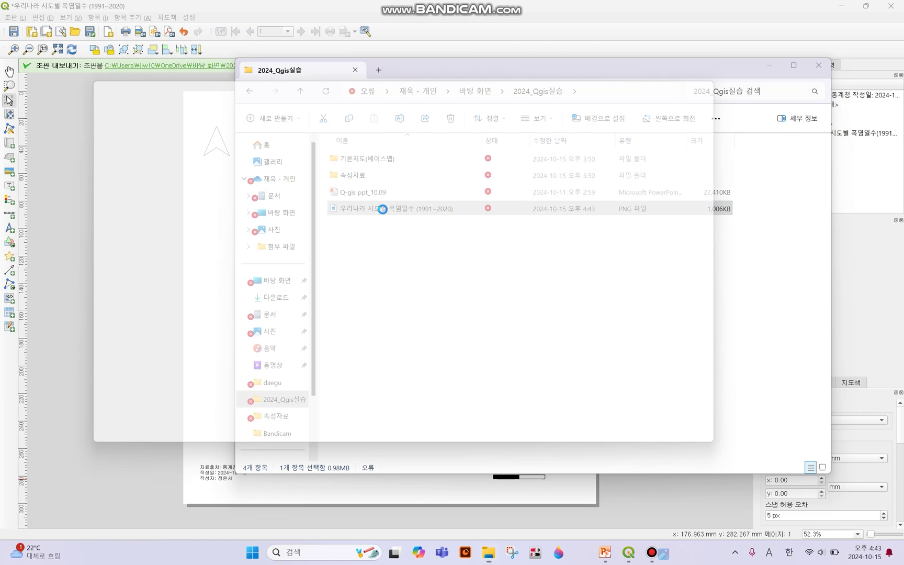